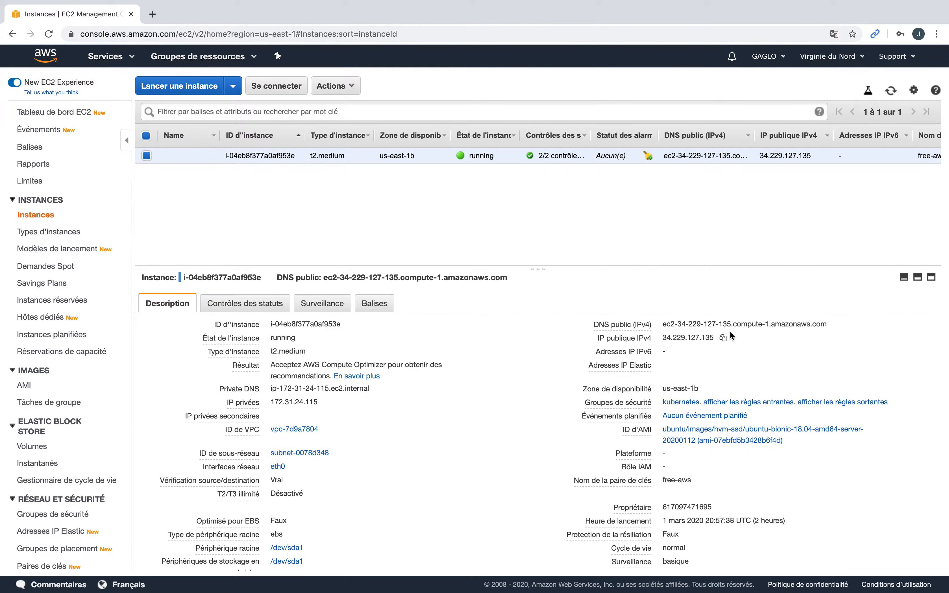
Step: Copy the t2.medium instance's public IPv4 DNS name to the clipboard
{"action": "left_click", "coordinate": [835, 326]}
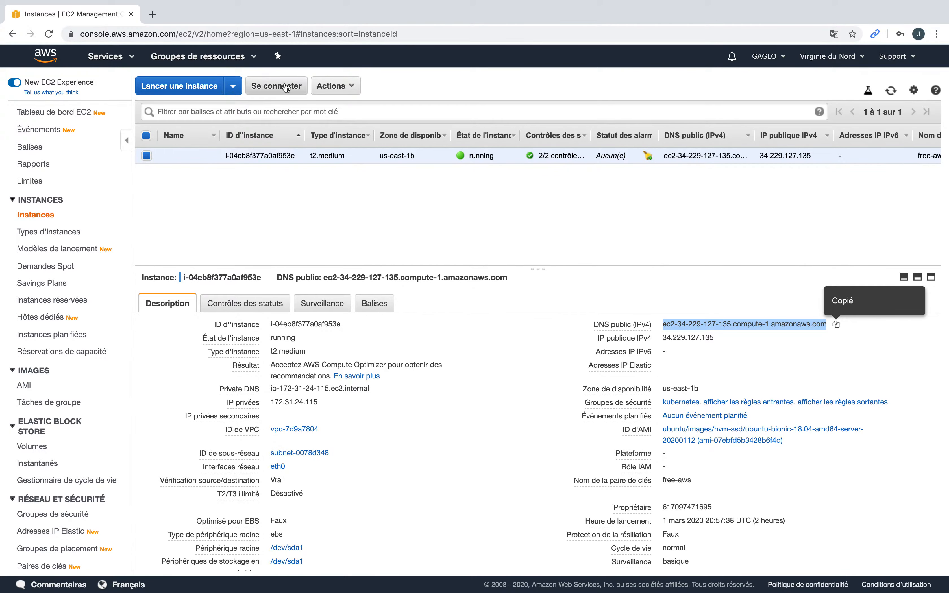
Step: Load the copied instance DNS name on port 8443 in a new Chrome tab
{"action": "left_click", "coordinate": [153, 13]}
{"action": "key", "text": "super+v"}
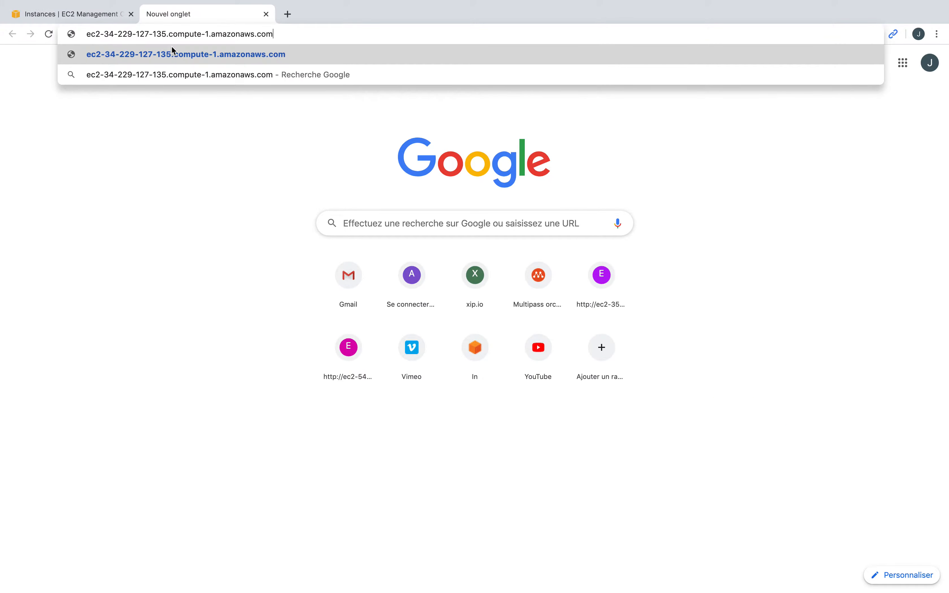
{"action": "type", "text": ":8443"}
{"action": "key", "text": "Return"}
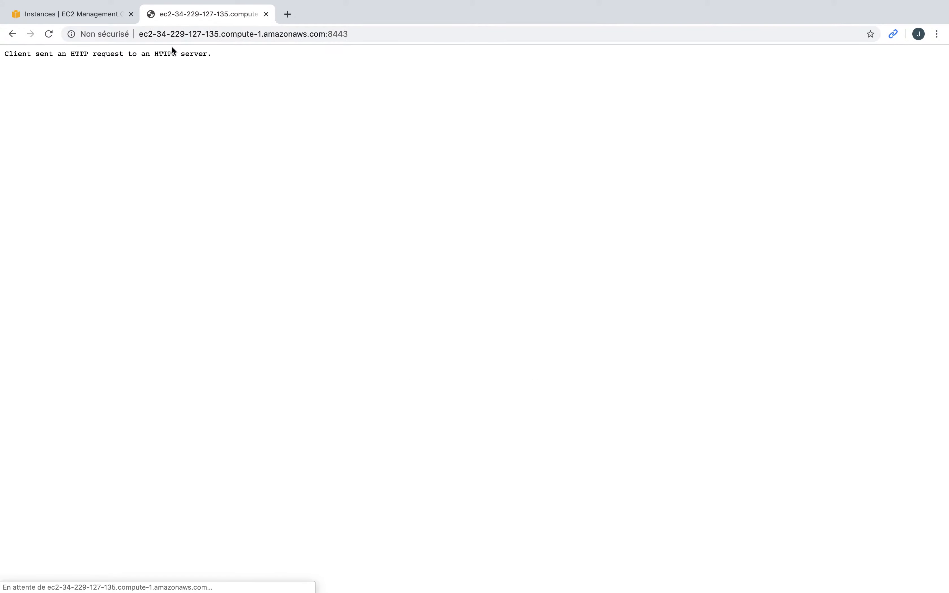
{"action": "left_click", "coordinate": [166, 34]}
{"action": "key", "text": "Left"}
{"action": "type", "text": "https:"}
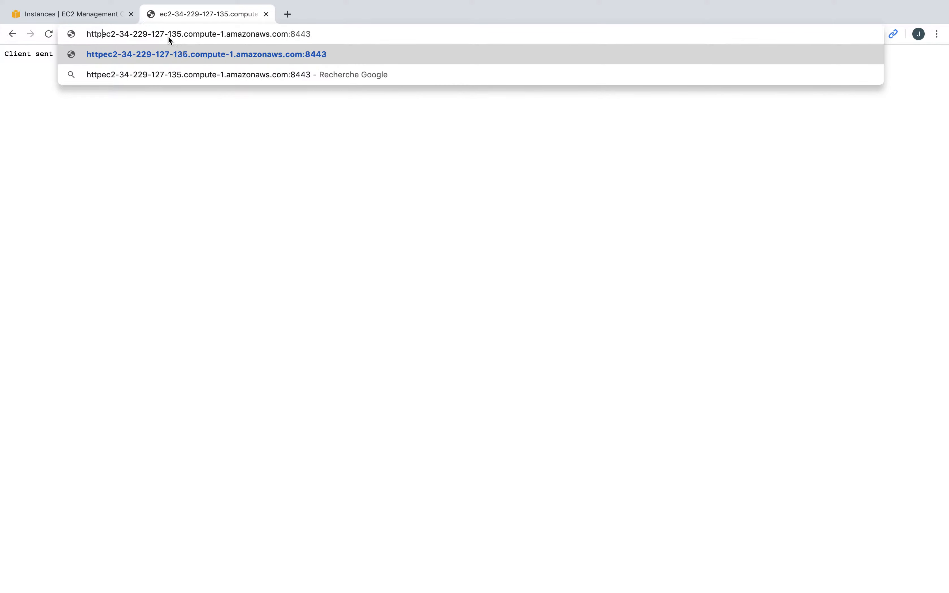
{"action": "type", "text": "//"}
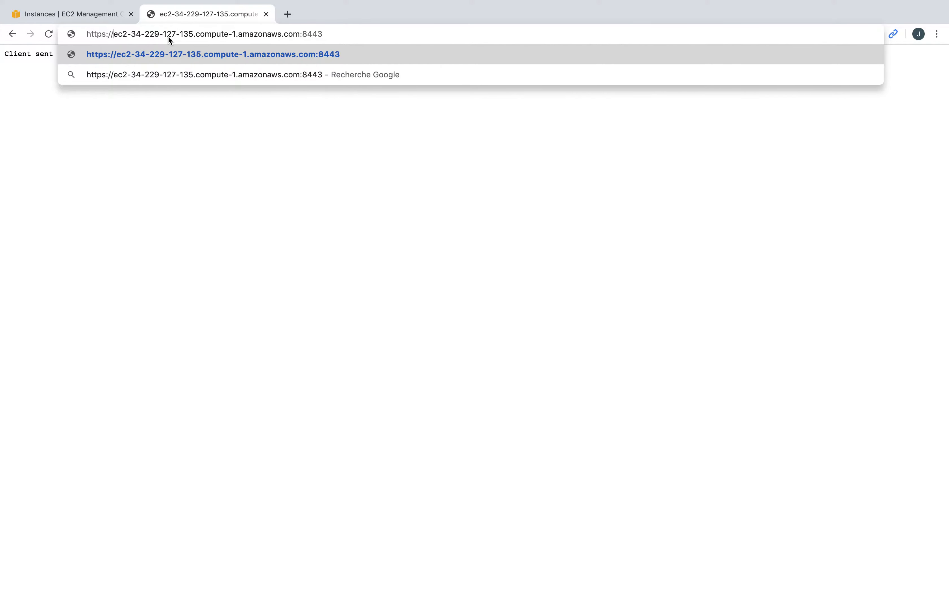
{"action": "key", "text": "Return"}
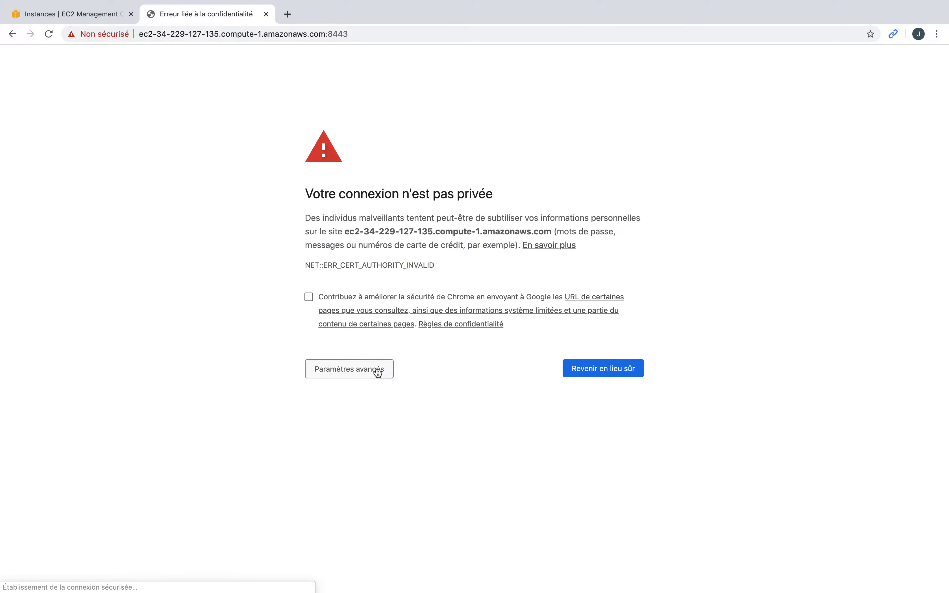
{"action": "left_click", "coordinate": [378, 373]}
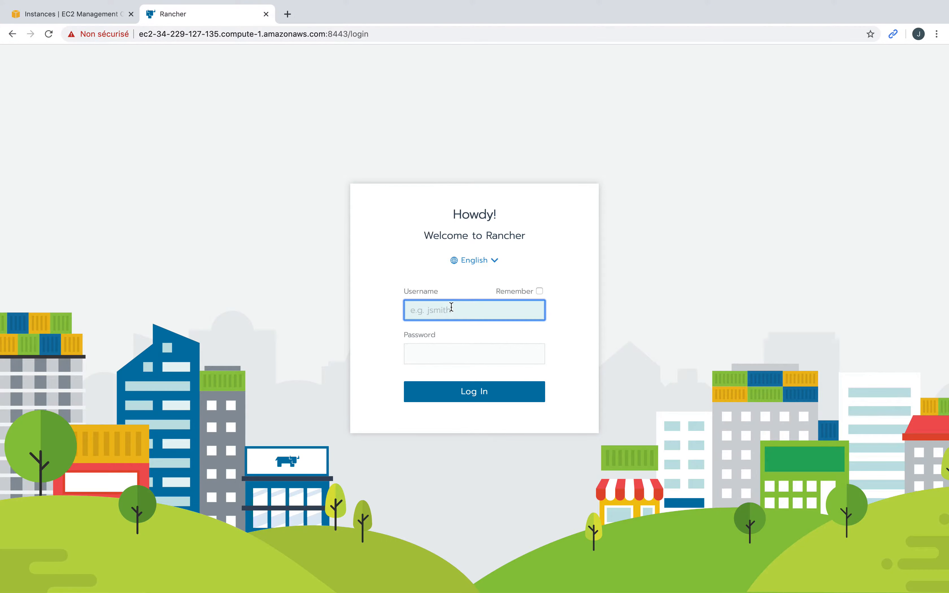
Step: Log in to Rancher as admin with the administrator password
{"action": "left_click", "coordinate": [452, 307]}
{"action": "type", "text": "admin"}
{"action": "key", "text": "Tab"}
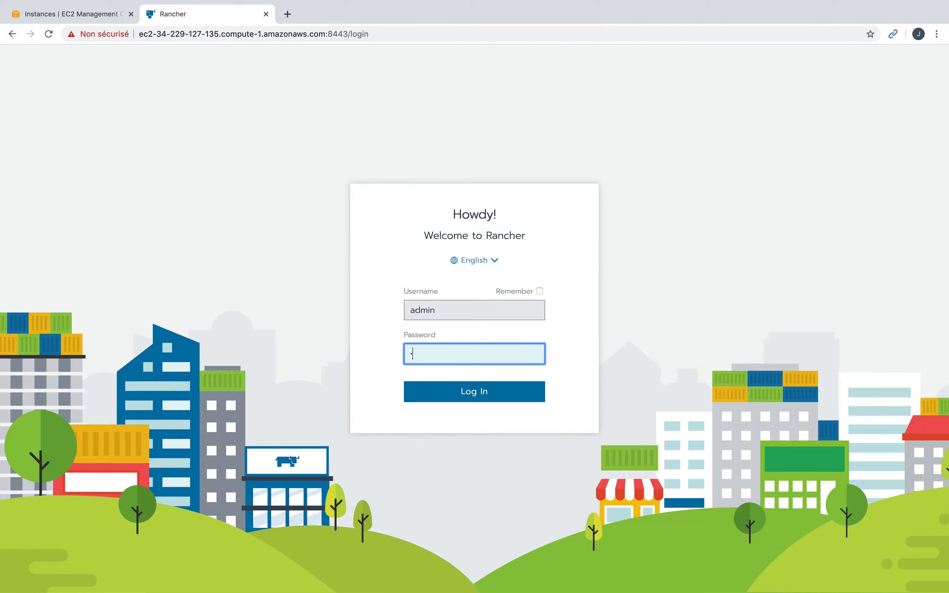
{"action": "key", "text": "Return"}
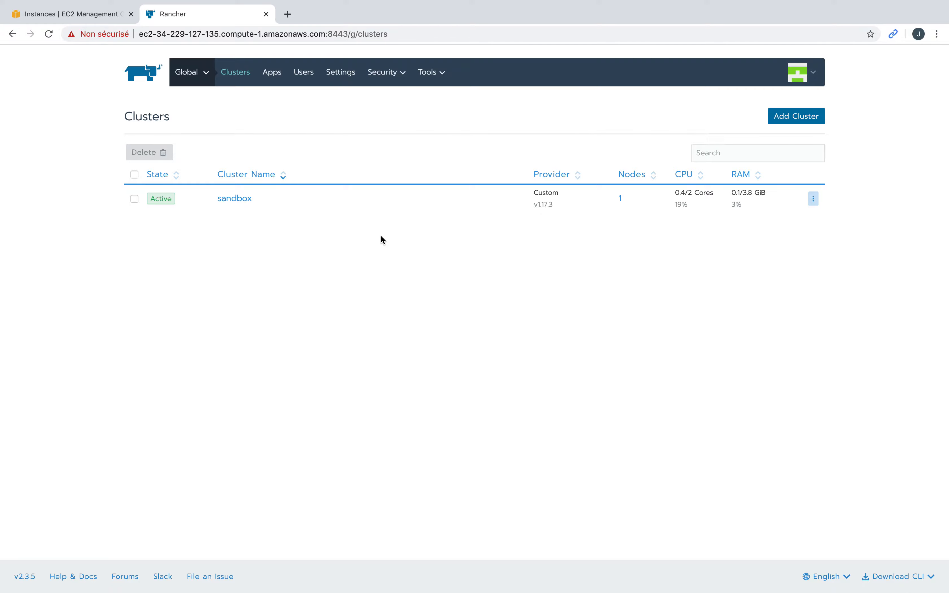
Step: Open the sandbox cluster from the Global switcher and show its Projects/Namespaces page
{"action": "left_click", "coordinate": [203, 83]}
{"action": "mouse_move", "coordinate": [196, 79]}
{"action": "left_click", "coordinate": [203, 150]}
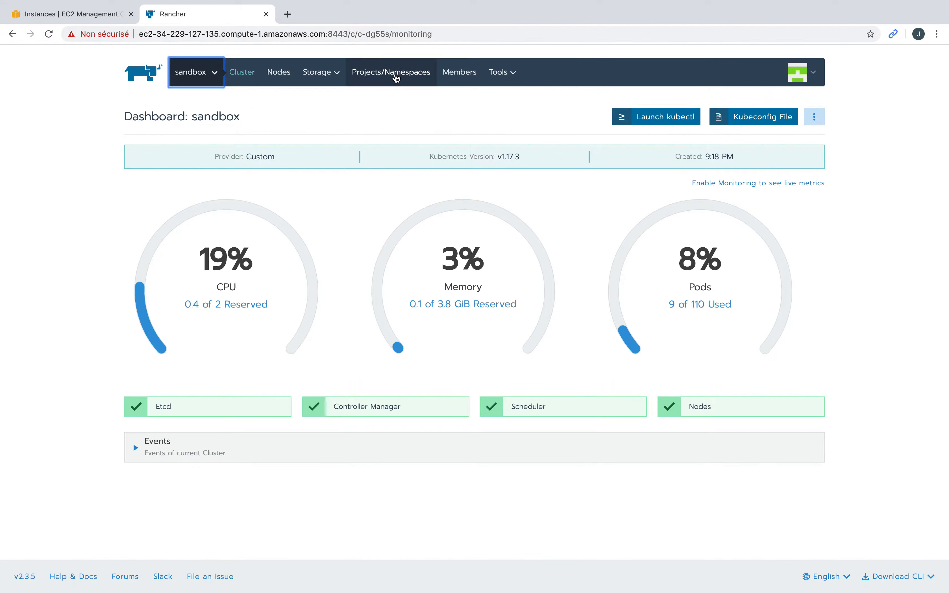
{"action": "left_click", "coordinate": [396, 78]}
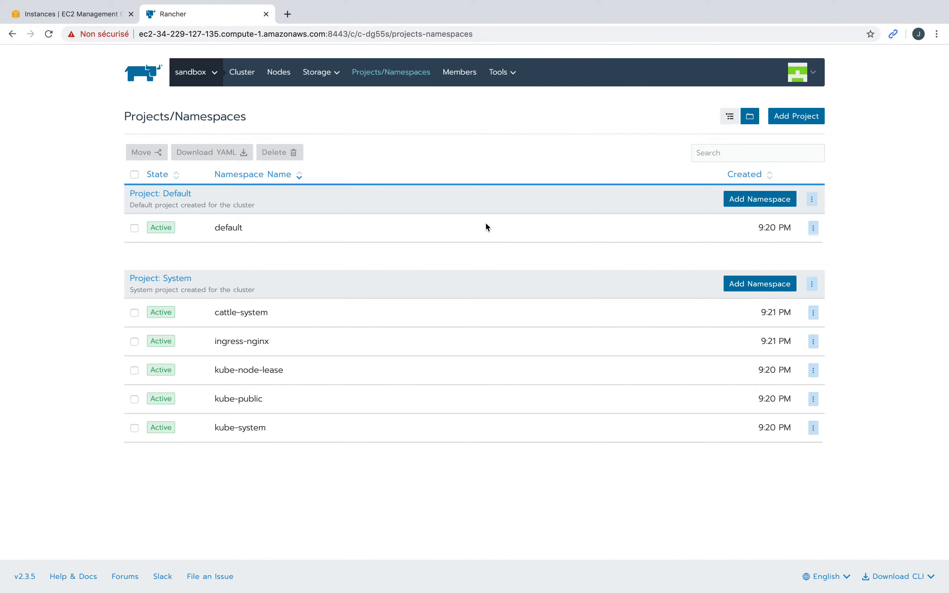
Step: Create a new project named Labs in the sandbox cluster
{"action": "left_click", "coordinate": [810, 117]}
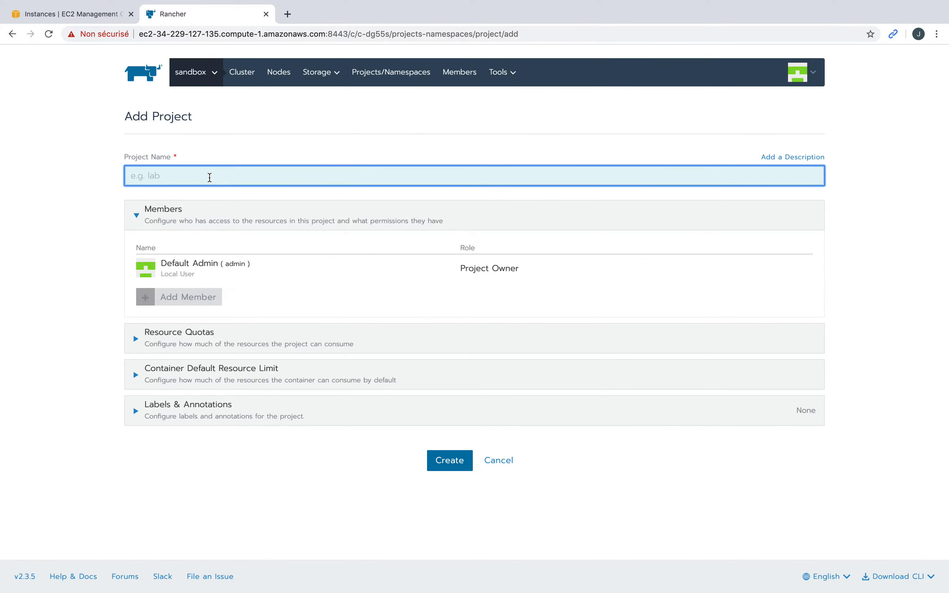
{"action": "type", "text": "Labs"}
{"action": "left_click", "coordinate": [457, 464]}
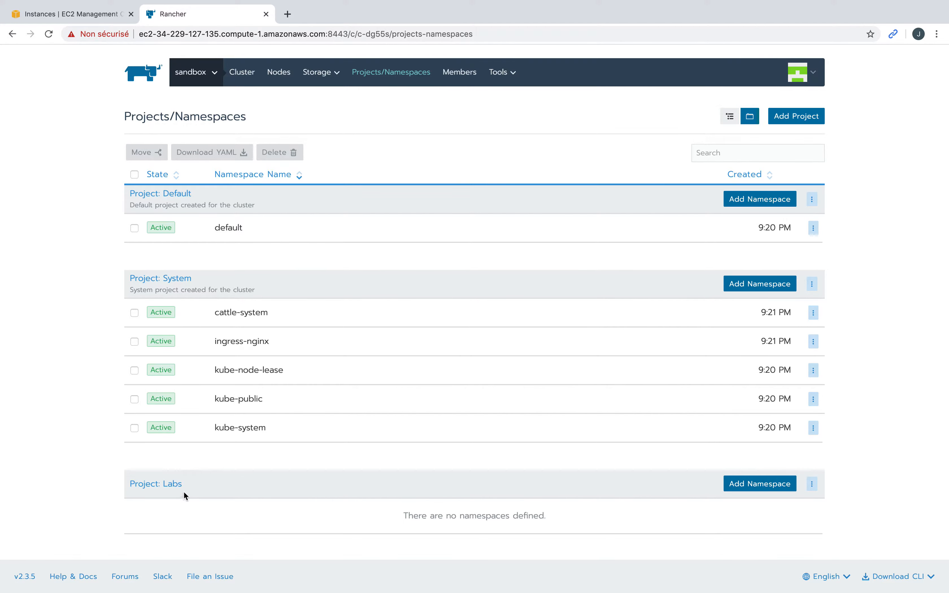
Step: Add a namespace named application under the Labs project
{"action": "left_click", "coordinate": [774, 487]}
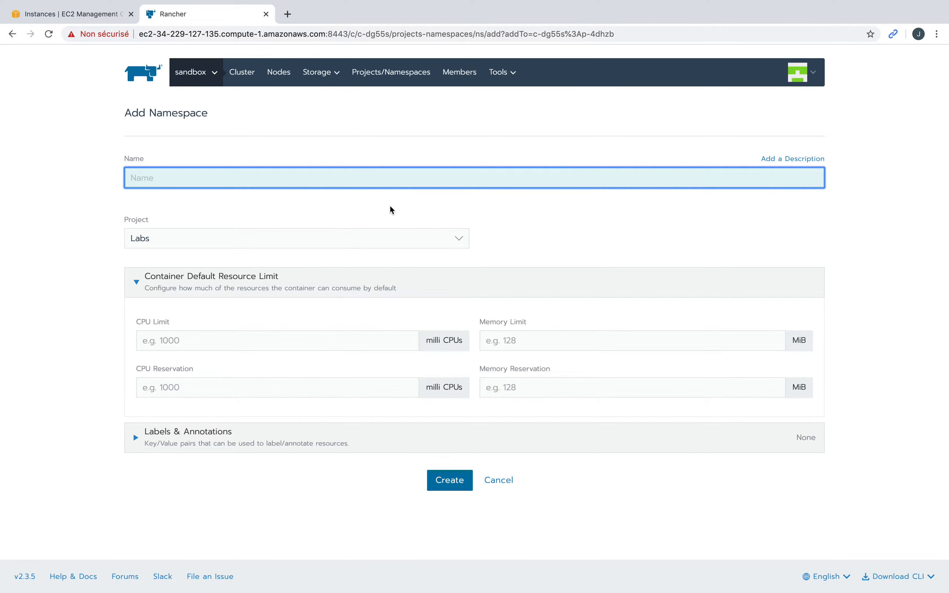
{"action": "type", "text": "application"}
{"action": "left_click", "coordinate": [454, 483]}
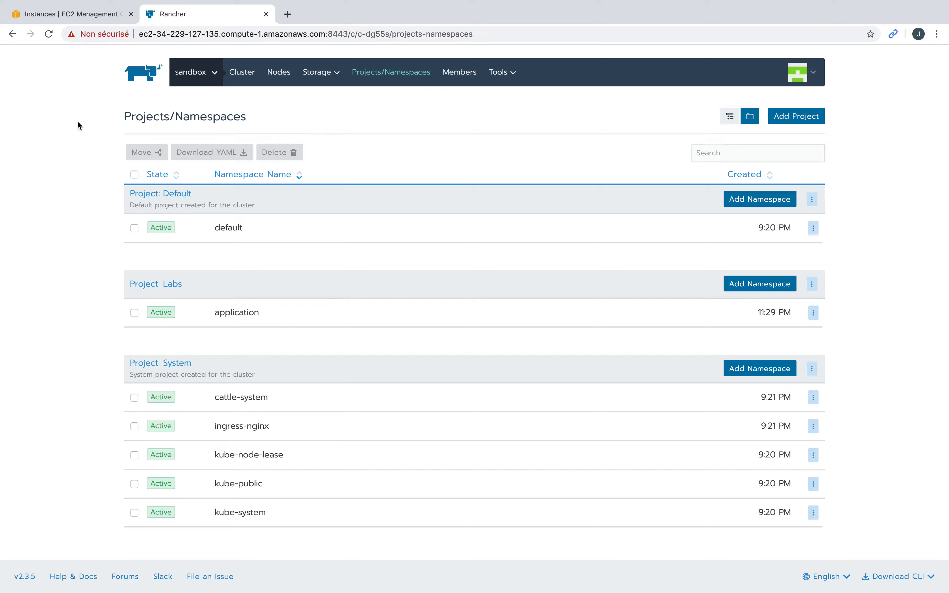
Step: Switch to the Labs project and start deploying a new workload
{"action": "left_click", "coordinate": [206, 72]}
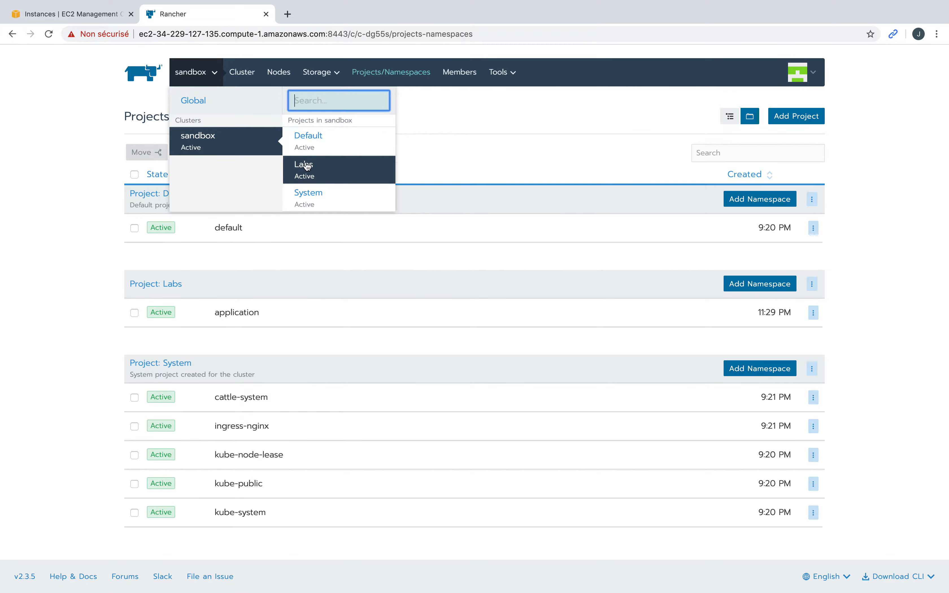
{"action": "left_click", "coordinate": [317, 170]}
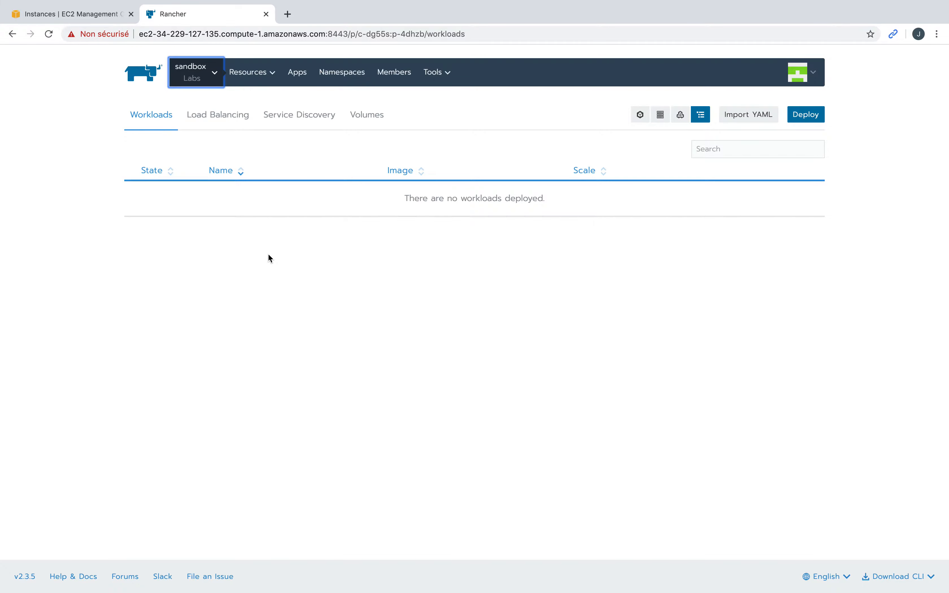
{"action": "left_click", "coordinate": [272, 80]}
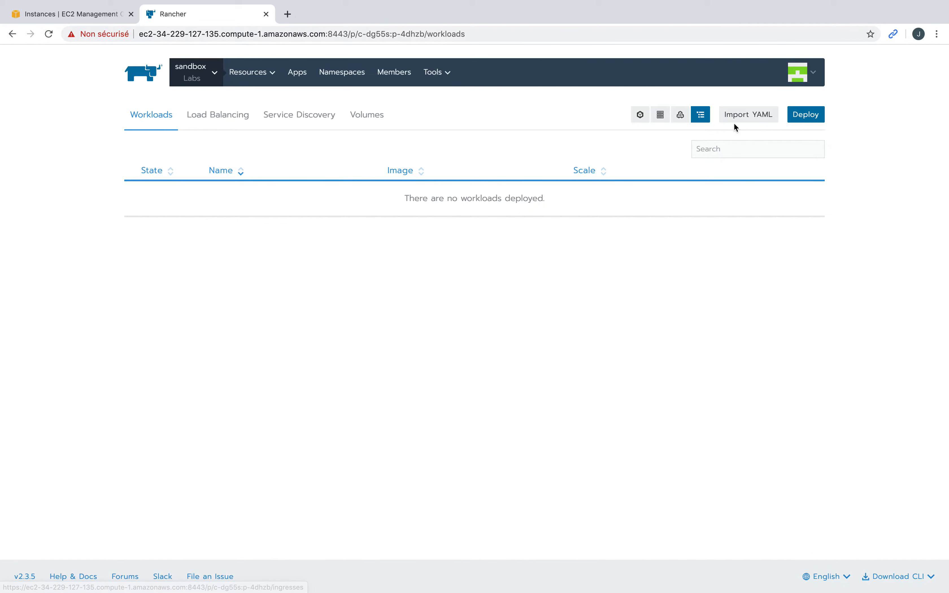
{"action": "left_click", "coordinate": [808, 116]}
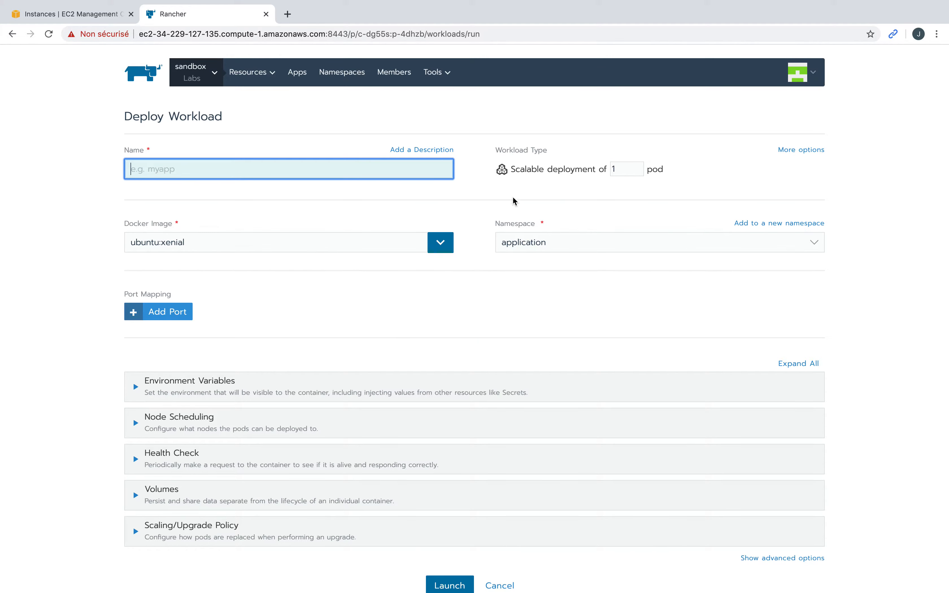
Step: Load the Kubernetes Deployments documentation in a new browser tab
{"action": "left_click", "coordinate": [287, 15]}
{"action": "type", "text": "kubernetes.io/docs/concepts/workloads/controllers/deployment/"}
{"action": "key", "text": "Return"}
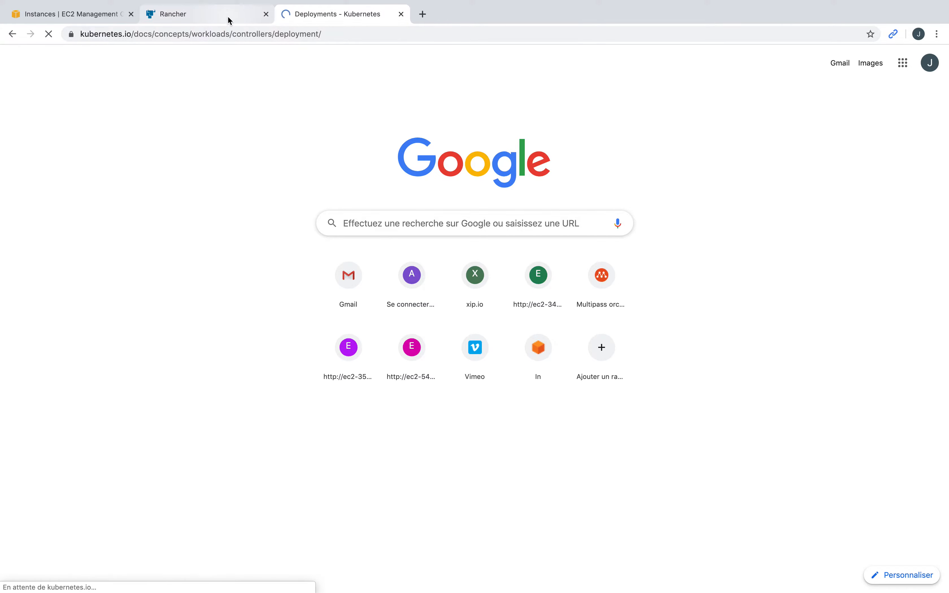
Step: Compare the Kubernetes Deployments docs with the Rancher form, finishing on the Deploy Workload tab
{"action": "left_click", "coordinate": [227, 21]}
{"action": "left_click", "coordinate": [311, 15]}
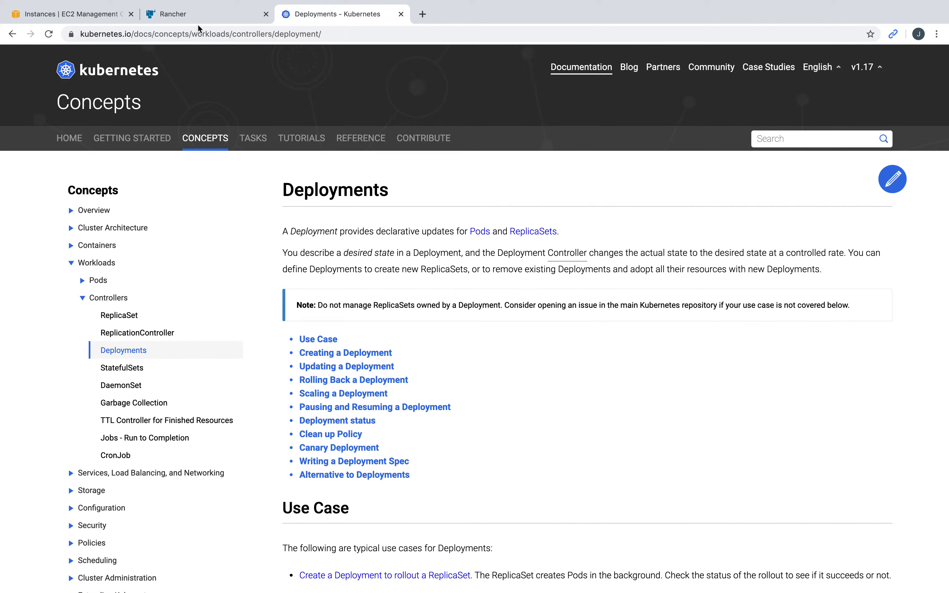
{"action": "left_click", "coordinate": [212, 21]}
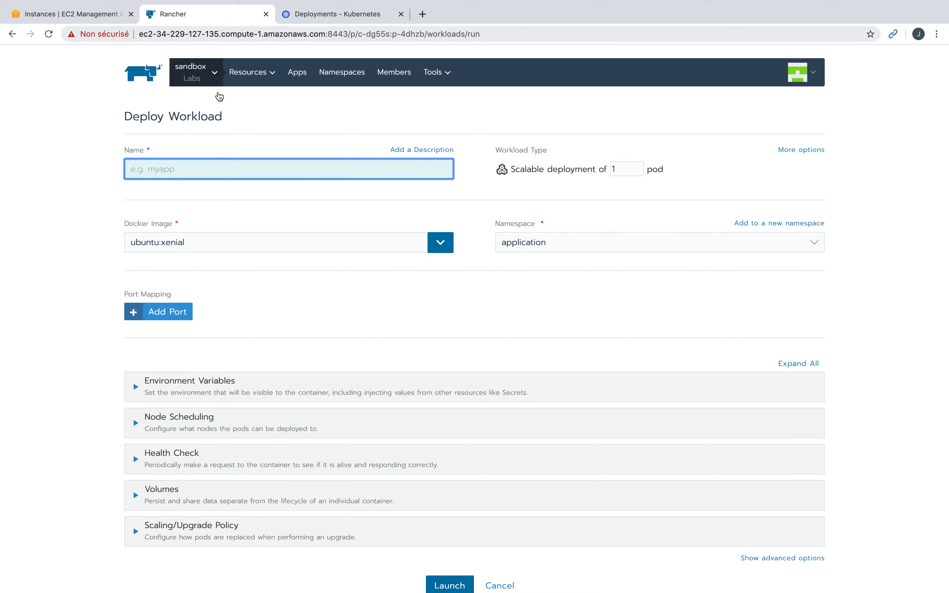
{"action": "left_click", "coordinate": [329, 15]}
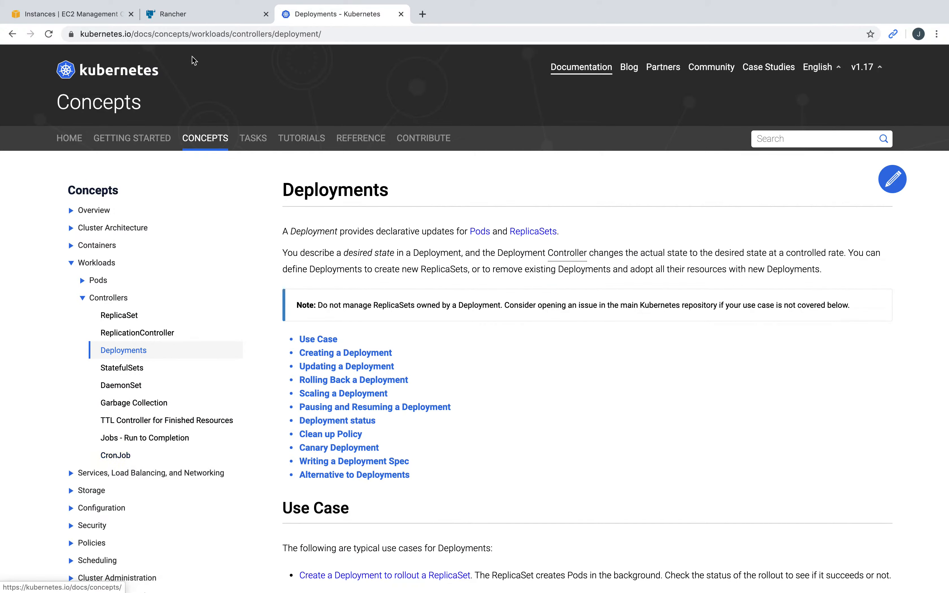
{"action": "left_click", "coordinate": [222, 21]}
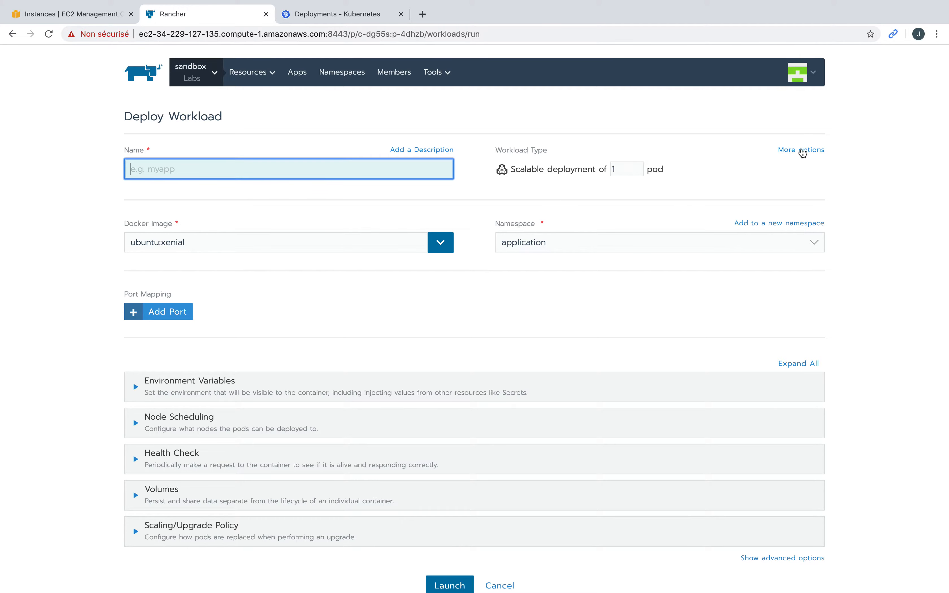
Step: Name the workload nginx and set its Docker image to nginx
{"action": "left_click", "coordinate": [801, 150]}
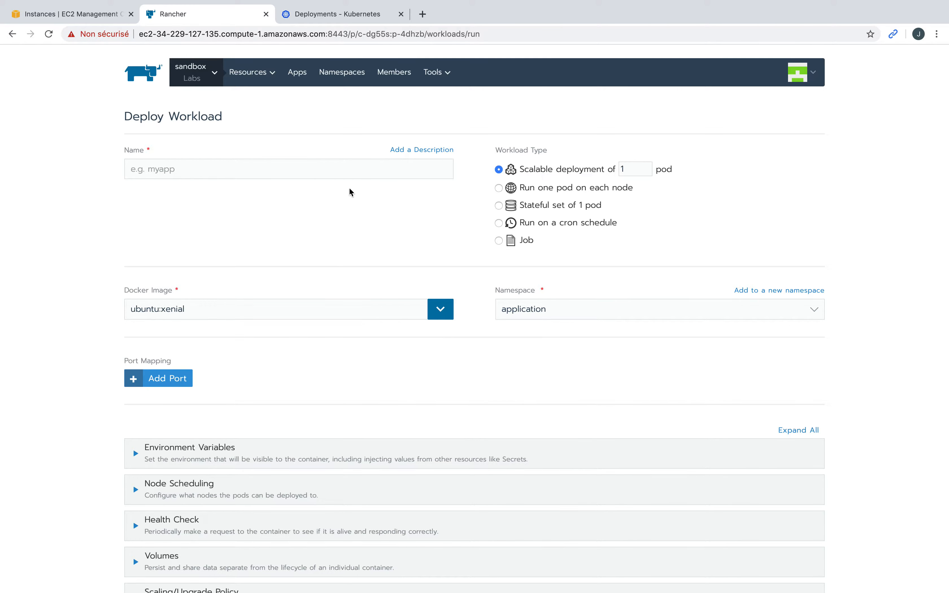
{"action": "left_click", "coordinate": [242, 171]}
{"action": "type", "text": "nginx"}
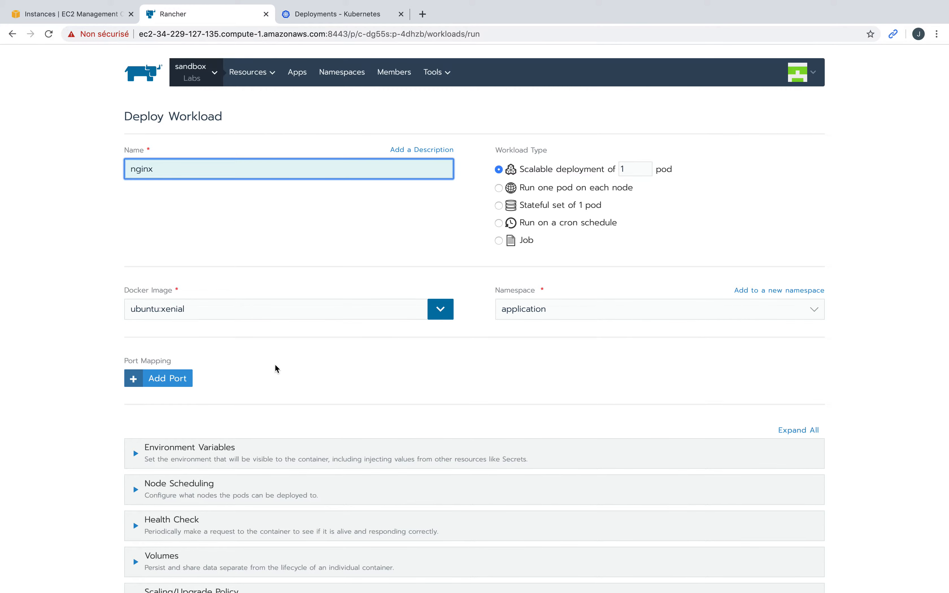
{"action": "left_click", "coordinate": [251, 306]}
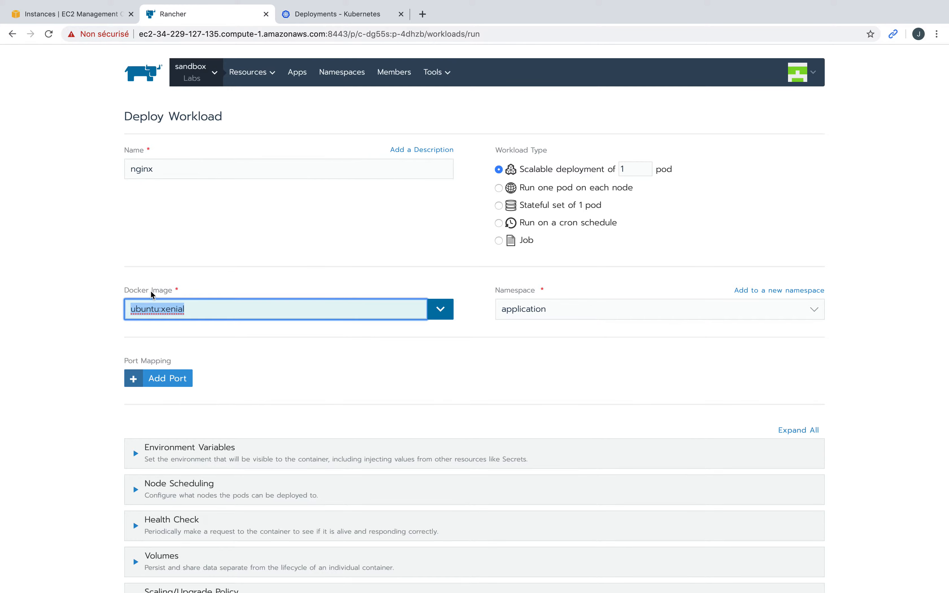
{"action": "type", "text": "ng"}
{"action": "key", "text": "BackSpace"}
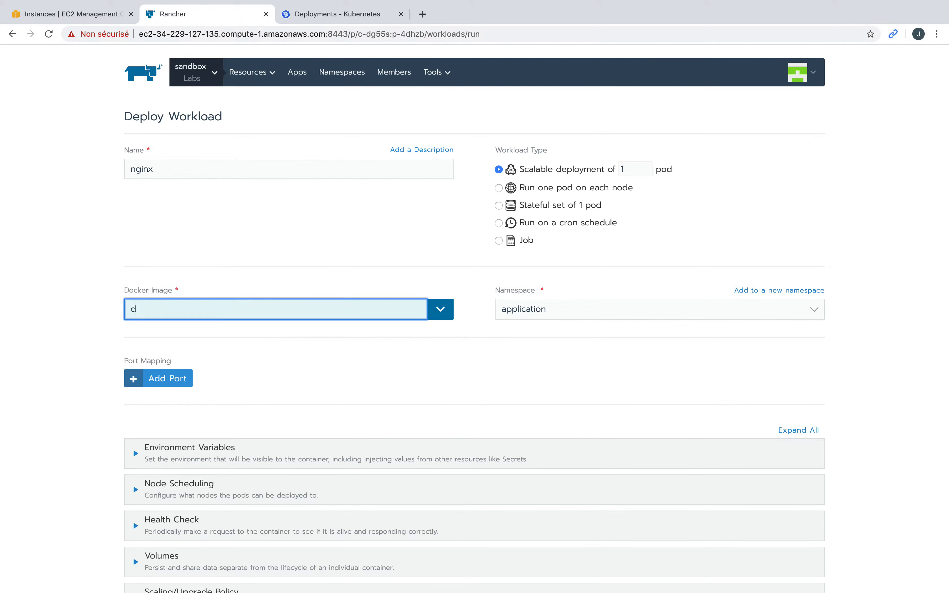
{"action": "key", "text": "BackSpace"}
{"action": "type", "text": "nginx"}
Step: Select the existing application namespace and launch the nginx deployment
{"action": "left_click", "coordinate": [560, 309]}
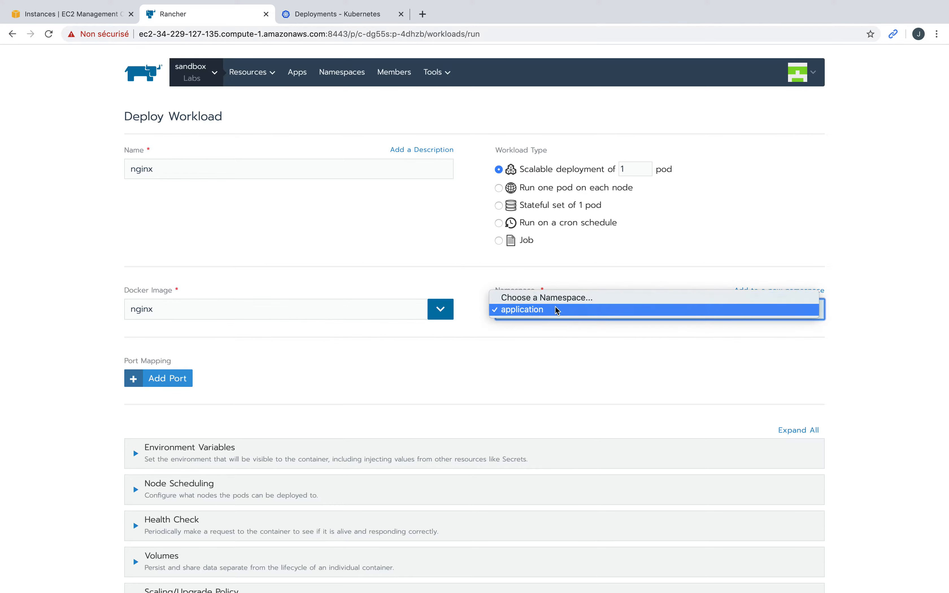
{"action": "left_click", "coordinate": [557, 310]}
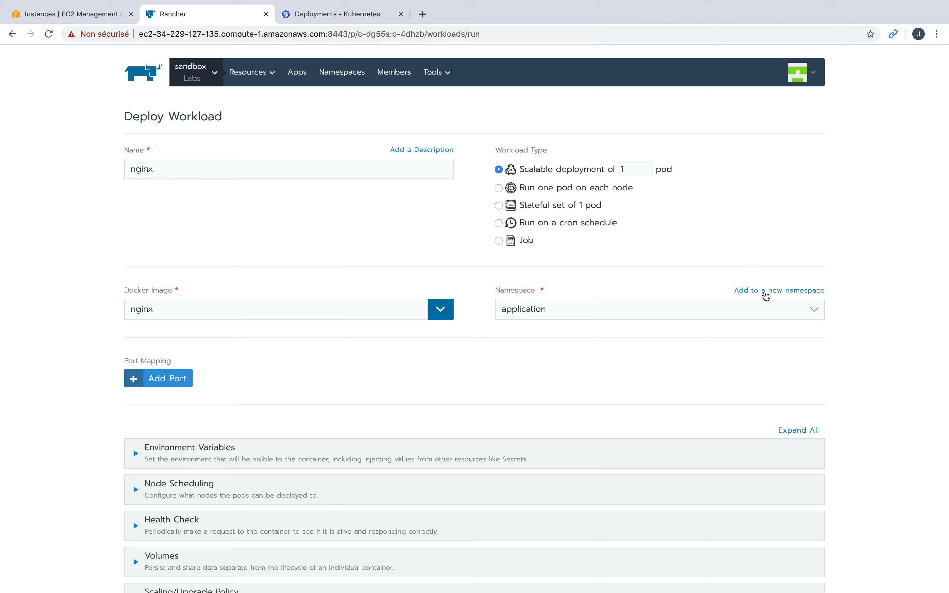
{"action": "left_click", "coordinate": [766, 295]}
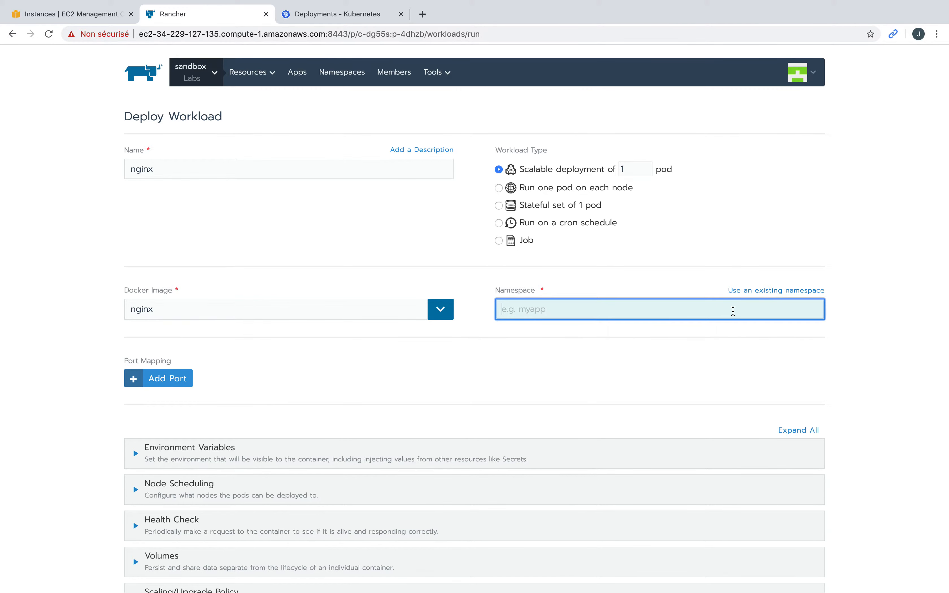
{"action": "left_click", "coordinate": [770, 294]}
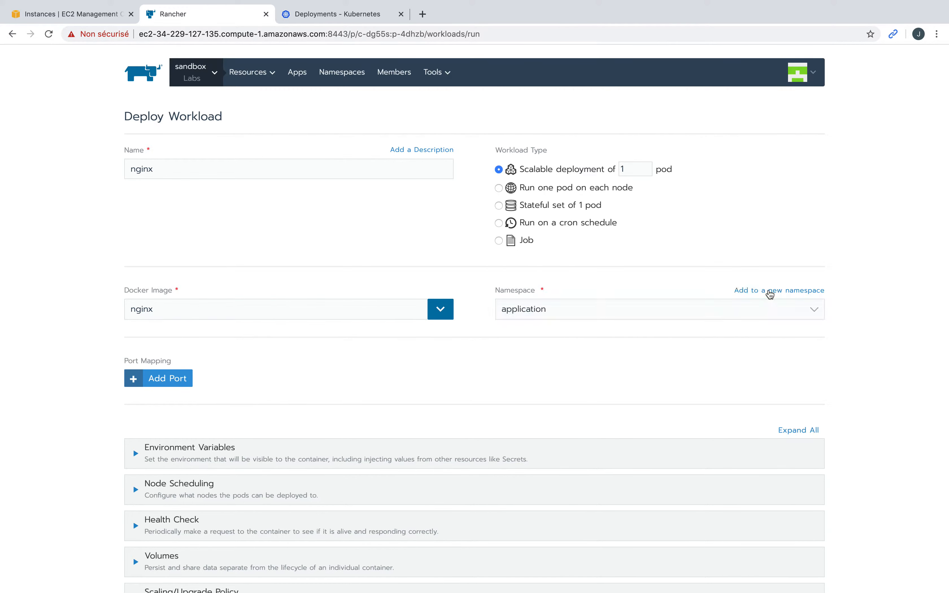
{"action": "left_click", "coordinate": [685, 316]}
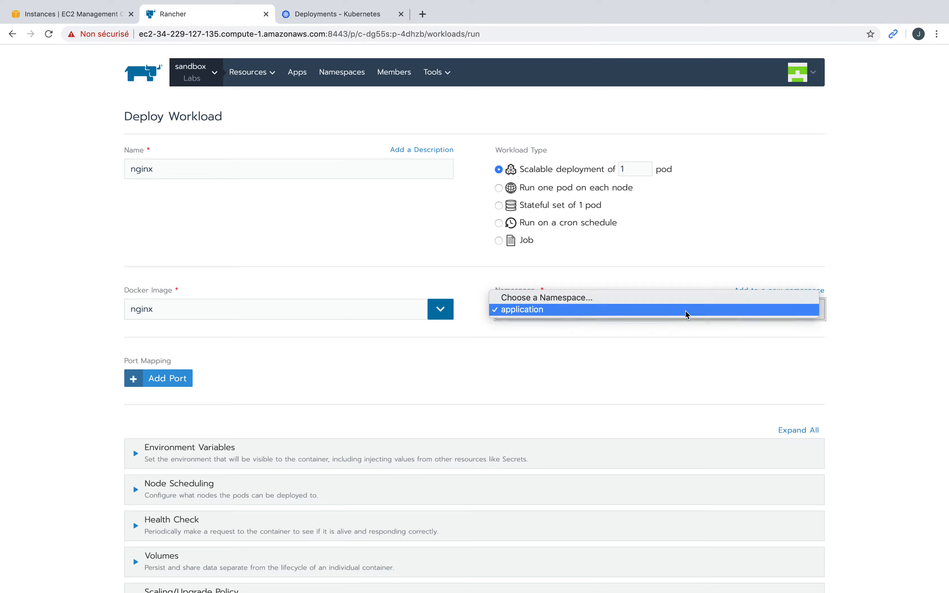
{"action": "left_click", "coordinate": [593, 313]}
{"action": "scroll", "coordinate": [332, 362], "scroll_direction": "down", "scroll_amount": 3}
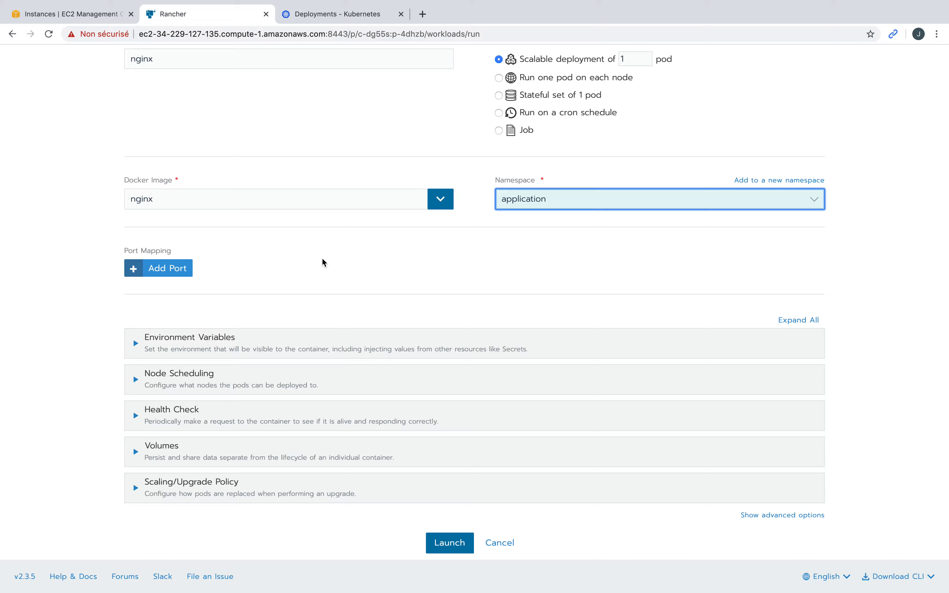
{"action": "left_click", "coordinate": [457, 547]}
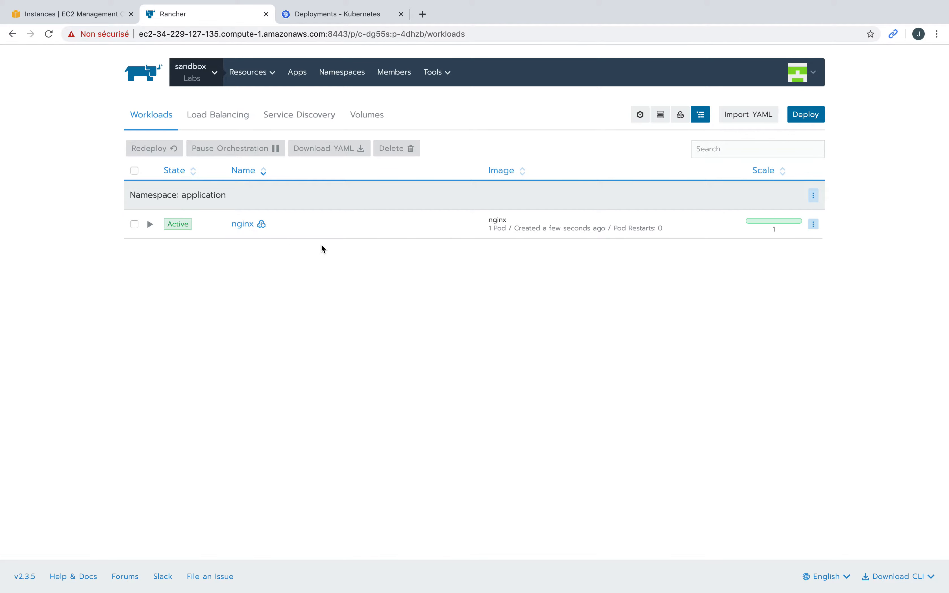
{"action": "left_click", "coordinate": [814, 224]}
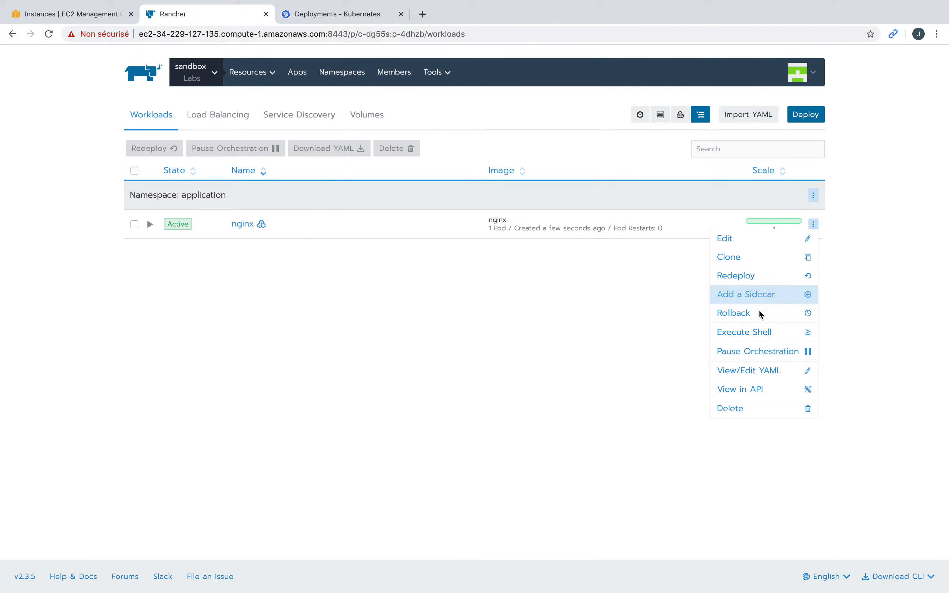
{"action": "left_click", "coordinate": [768, 371]}
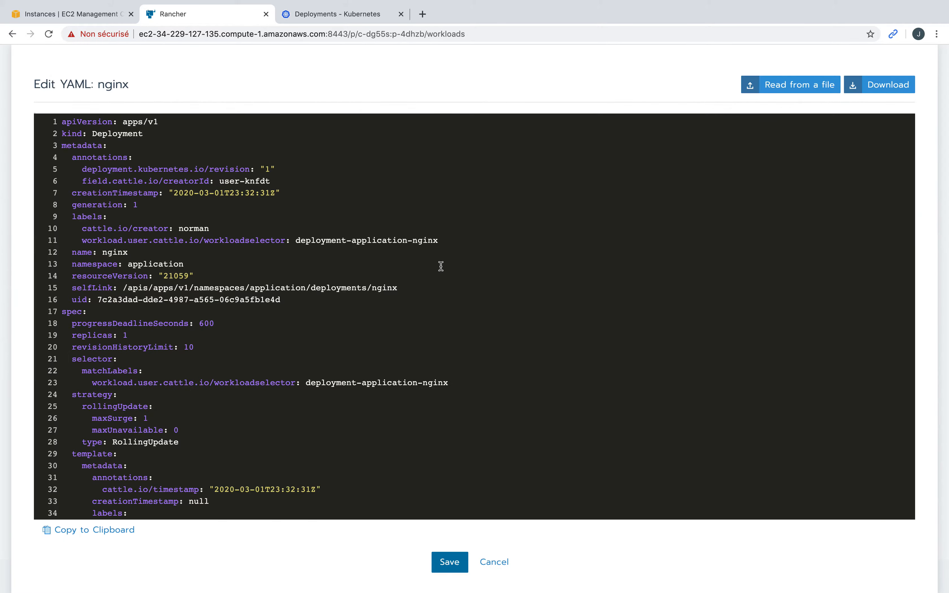
{"action": "left_click", "coordinate": [112, 134]}
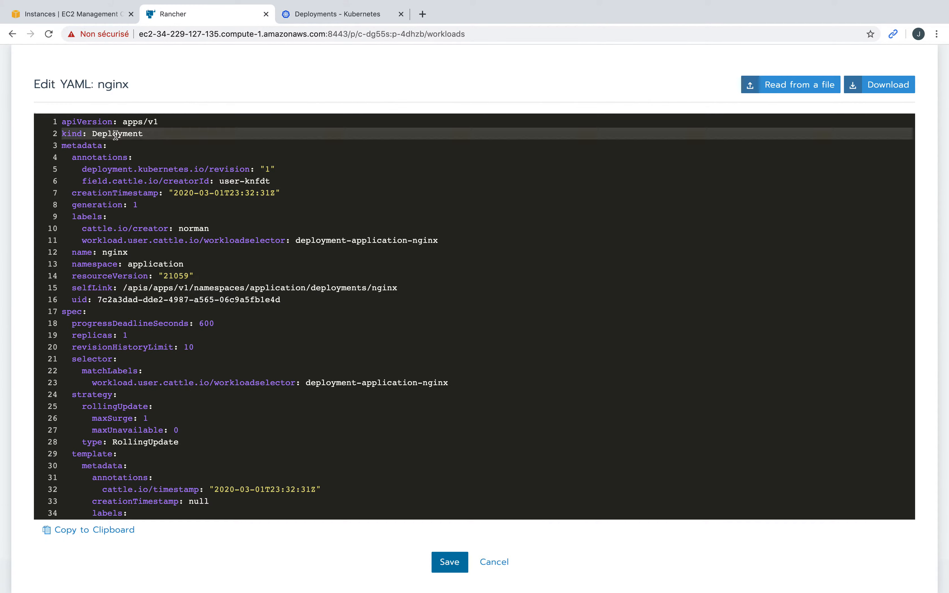
{"action": "scroll", "coordinate": [235, 334], "scroll_direction": "down", "scroll_amount": 6}
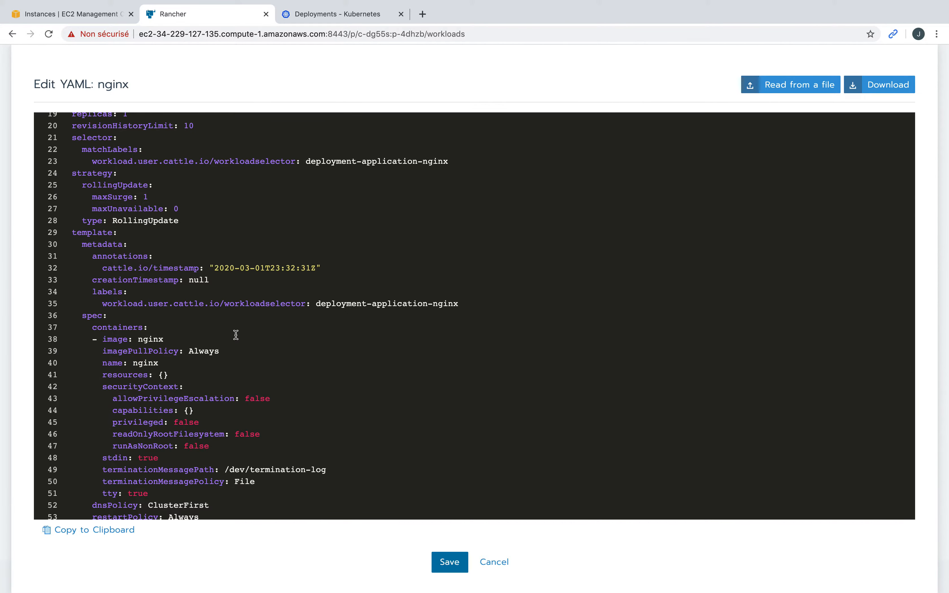
{"action": "scroll", "coordinate": [136, 227], "scroll_direction": "up", "scroll_amount": 2}
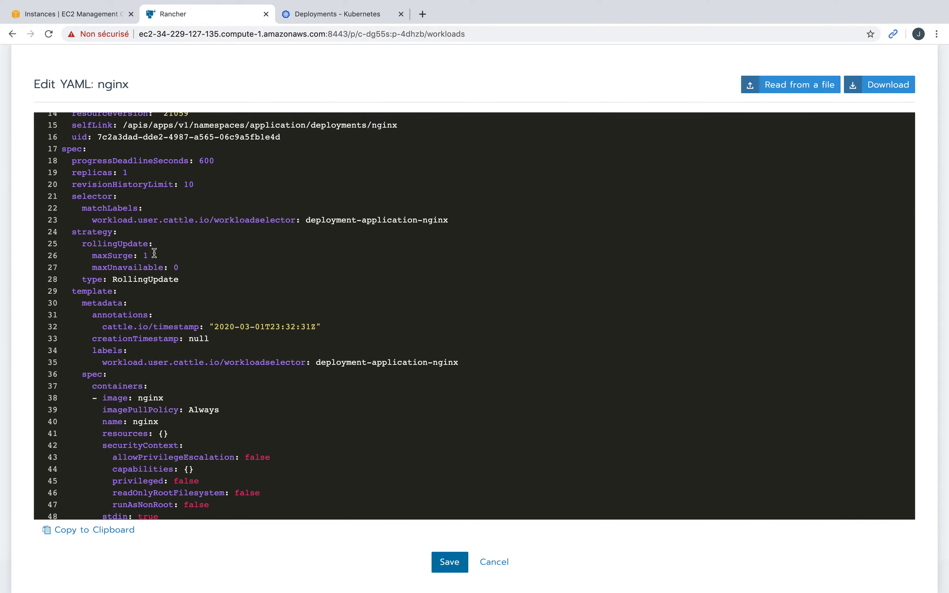
{"action": "left_click", "coordinate": [126, 242]}
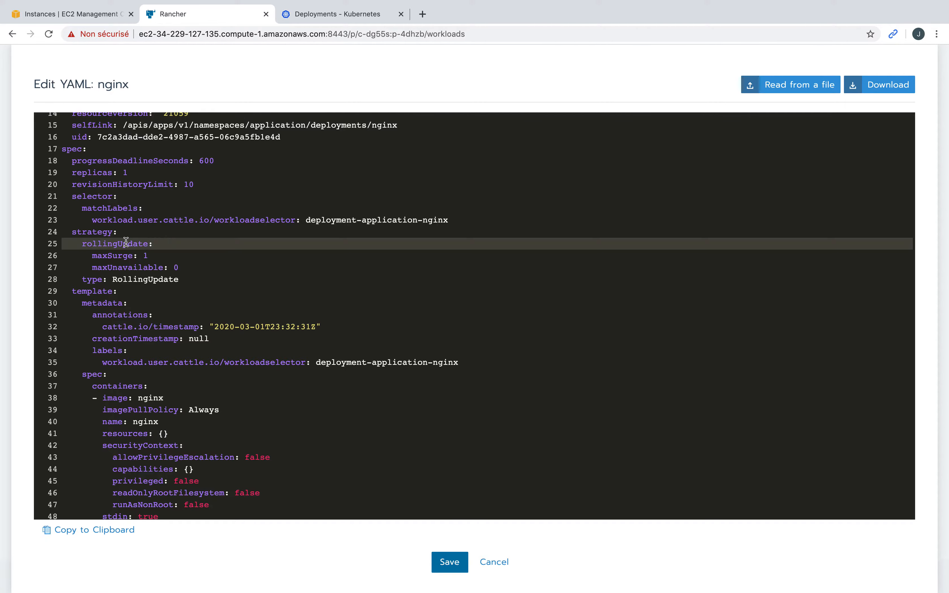
{"action": "scroll", "coordinate": [296, 306], "scroll_direction": "down", "scroll_amount": 1}
{"action": "scroll", "coordinate": [297, 306], "scroll_direction": "up", "scroll_amount": 1}
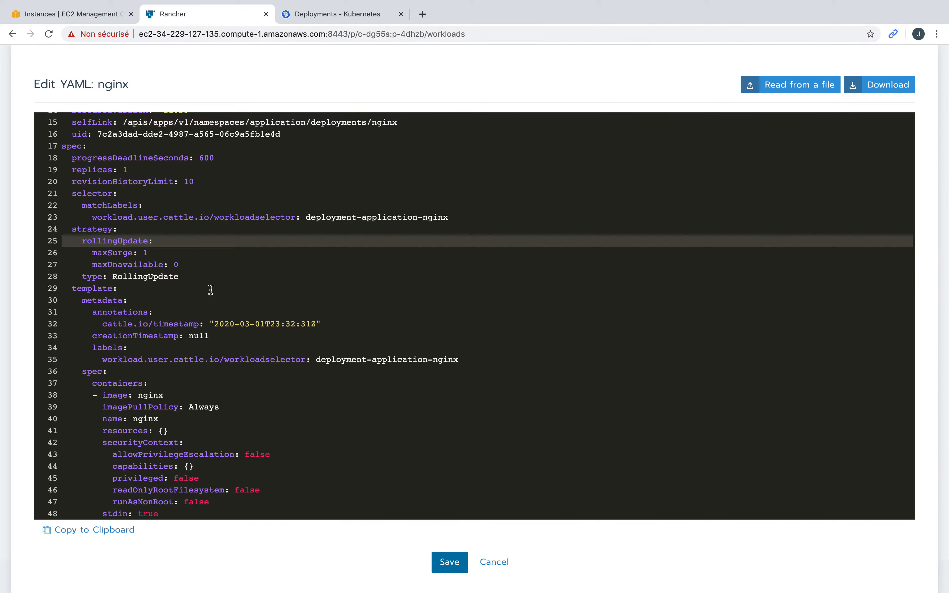
{"action": "left_click", "coordinate": [496, 562]}
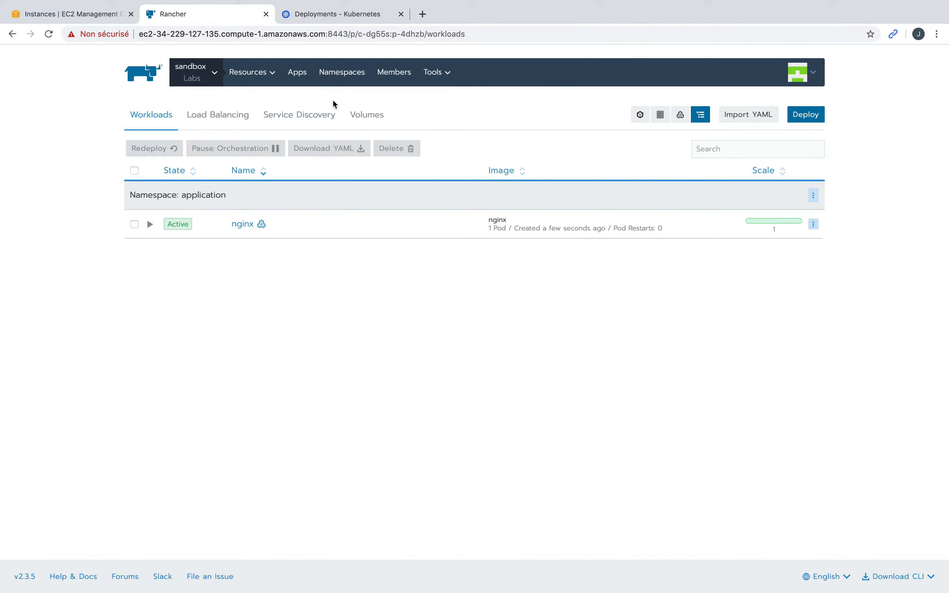
Step: Start a selector-based Service Discovery record, then abandon it to view the nginx record list
{"action": "left_click", "coordinate": [298, 122]}
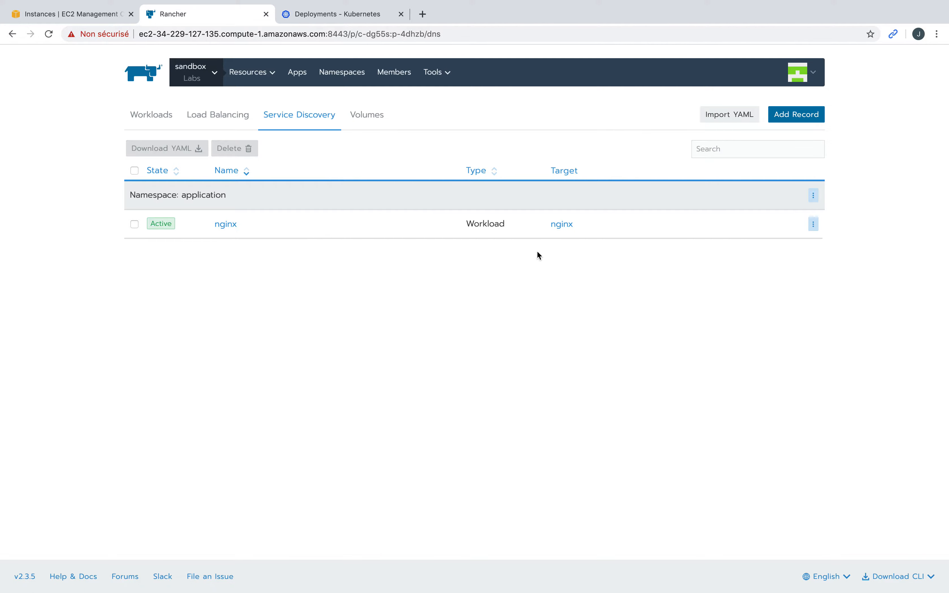
{"action": "left_click", "coordinate": [797, 118]}
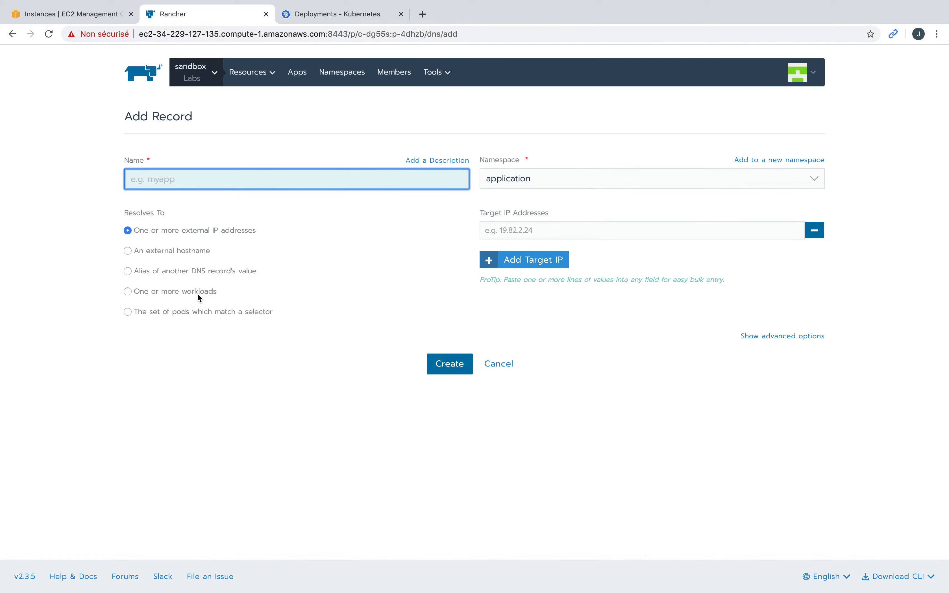
{"action": "left_click", "coordinate": [131, 313]}
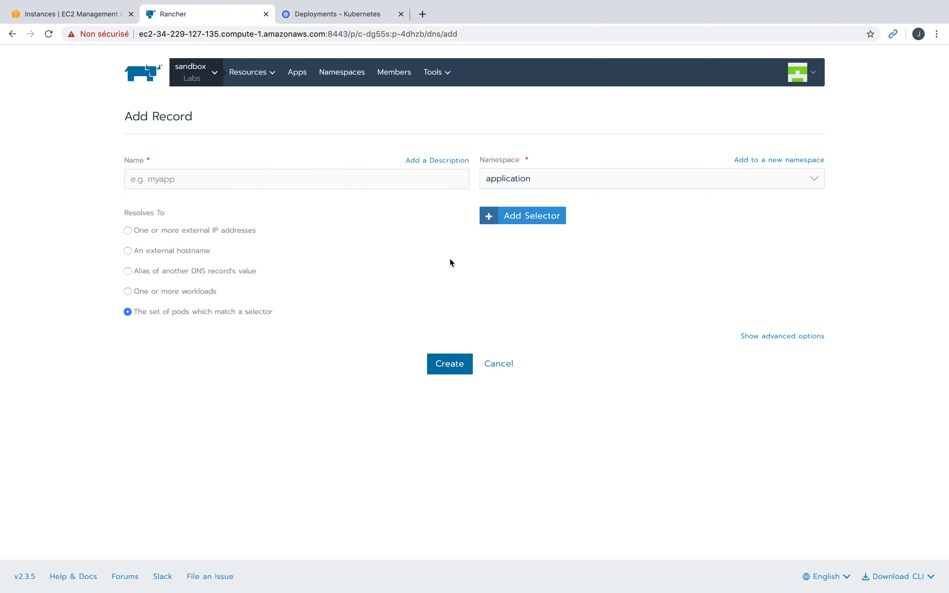
{"action": "left_click", "coordinate": [525, 216]}
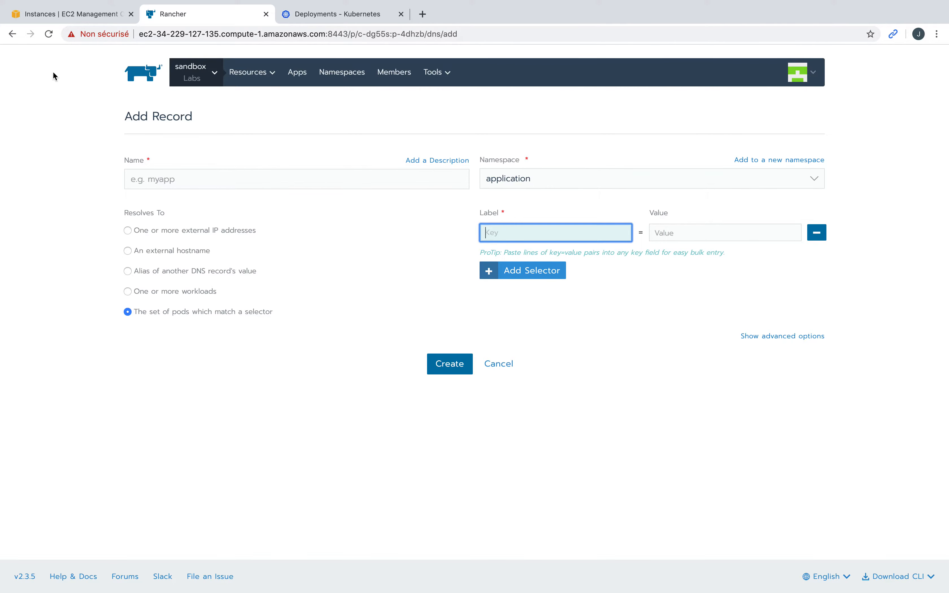
{"action": "left_click", "coordinate": [13, 35]}
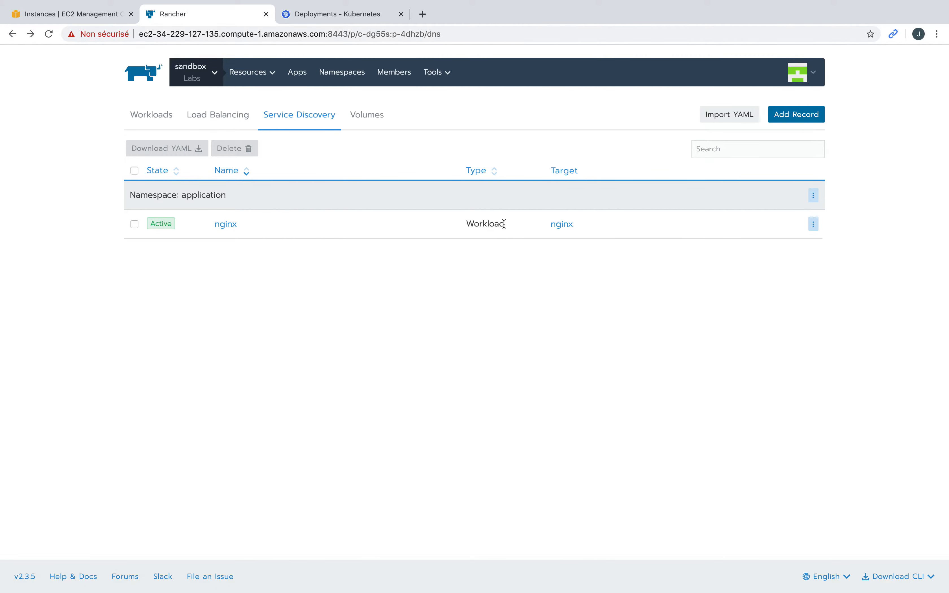
Step: Inspect the nginx record's Workload type, then end on the empty Load Balancing page
{"action": "double_click", "coordinate": [490, 224]}
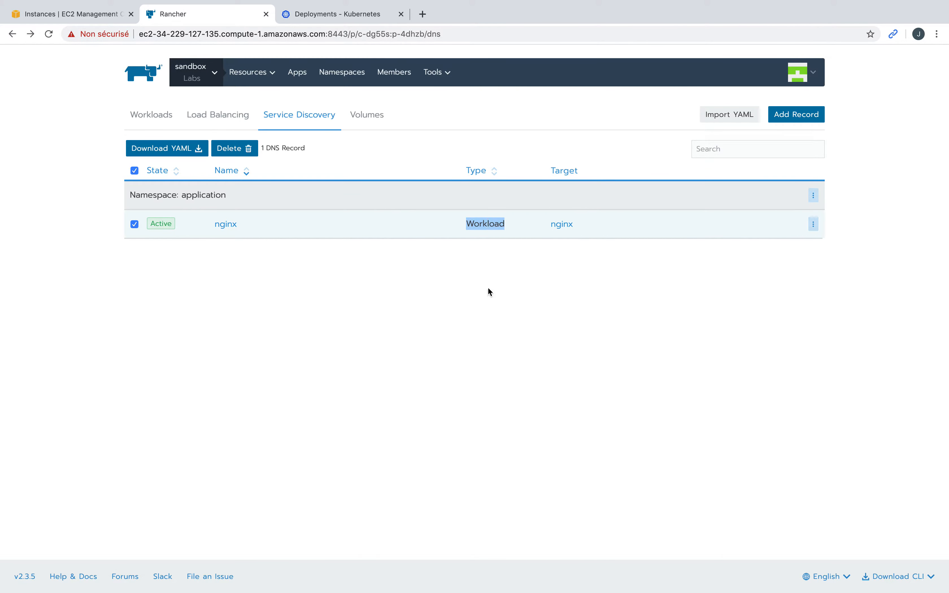
{"action": "left_click", "coordinate": [481, 263]}
{"action": "double_click", "coordinate": [484, 226]}
{"action": "left_click", "coordinate": [524, 297]}
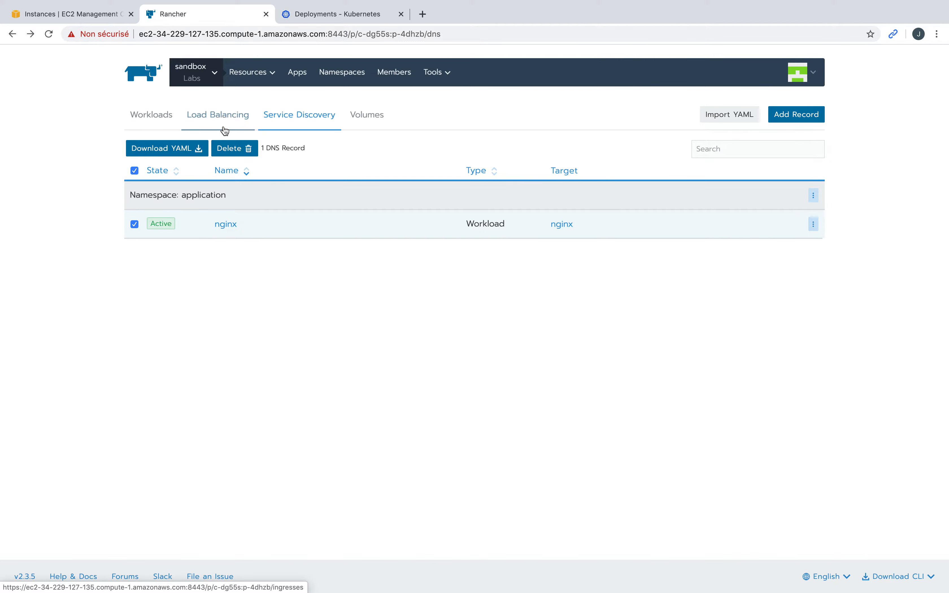
{"action": "left_click", "coordinate": [226, 118]}
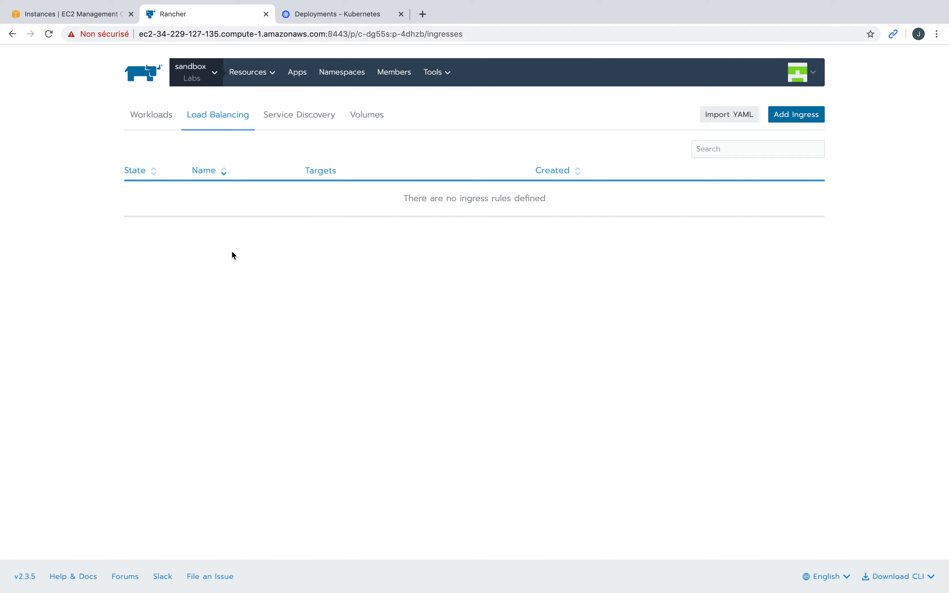
{"action": "left_click", "coordinate": [159, 115]}
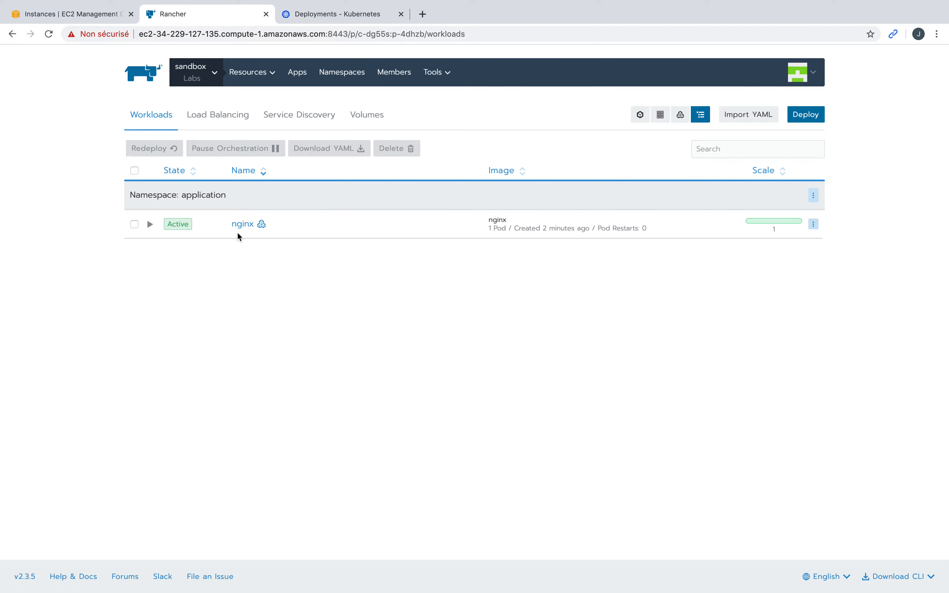
{"action": "left_click", "coordinate": [291, 118]}
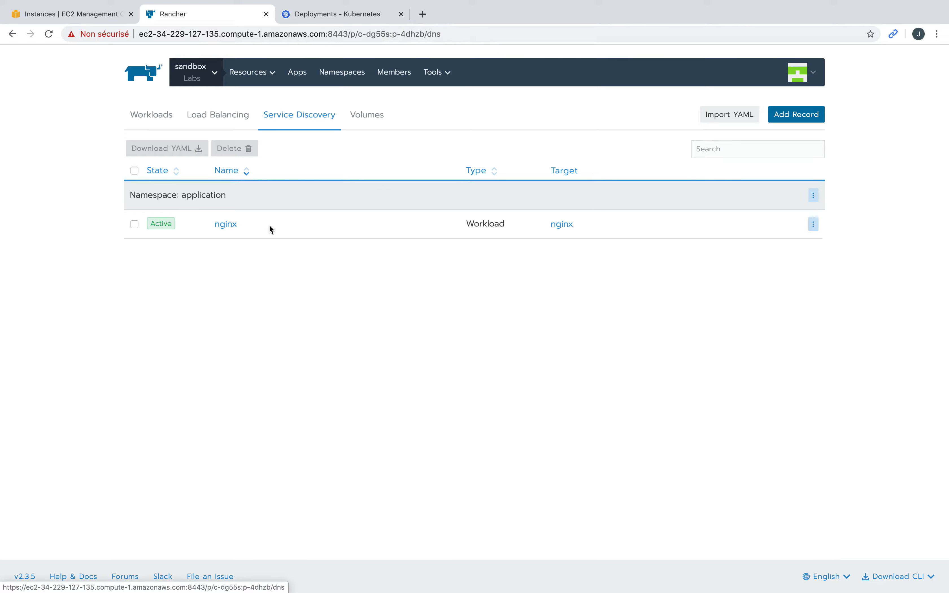
{"action": "left_click", "coordinate": [214, 118]}
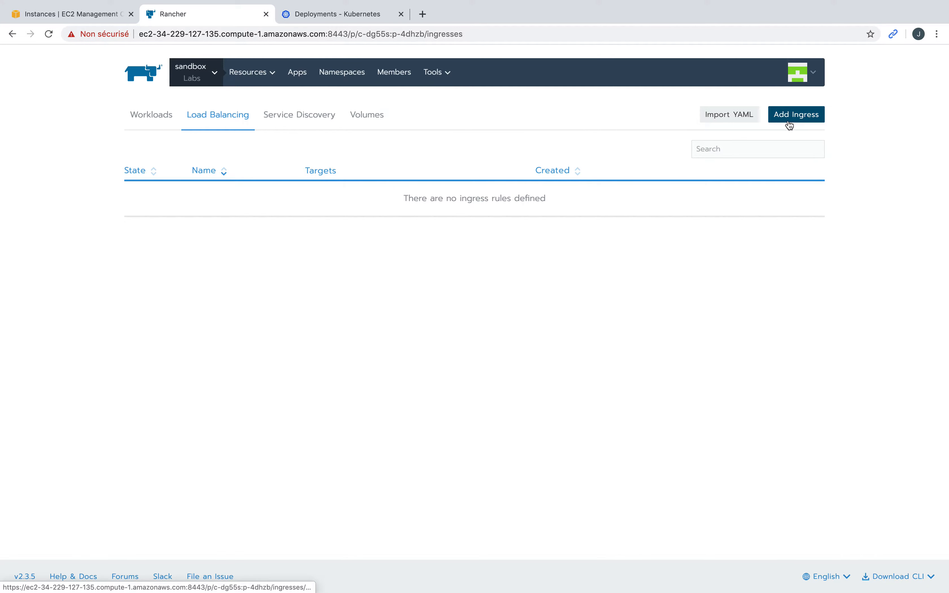
Step: Start a new ingress named nginx with request host nginx.34.229.127.135.xip.io
{"action": "left_click", "coordinate": [808, 116]}
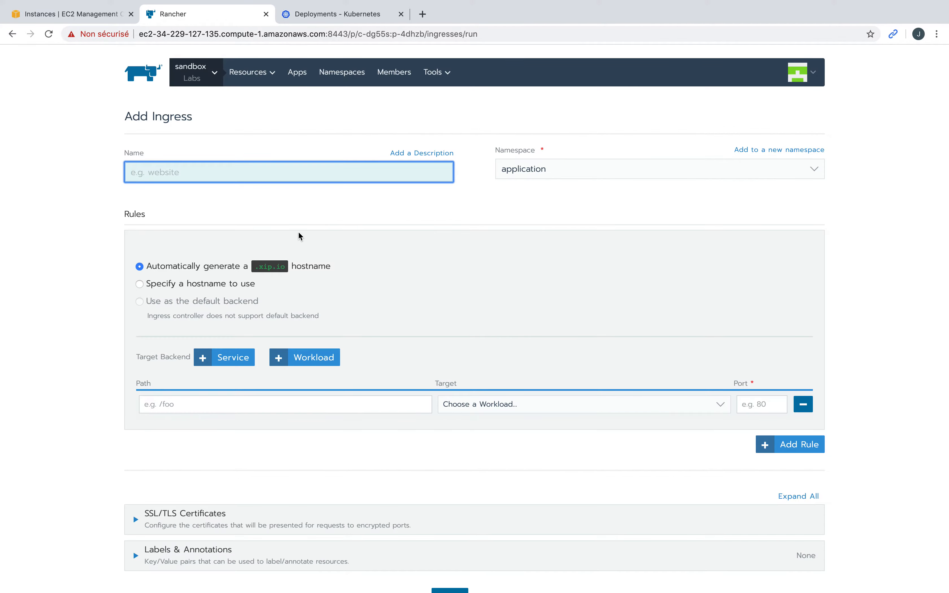
{"action": "type", "text": "nginx"}
{"action": "left_click", "coordinate": [141, 285]}
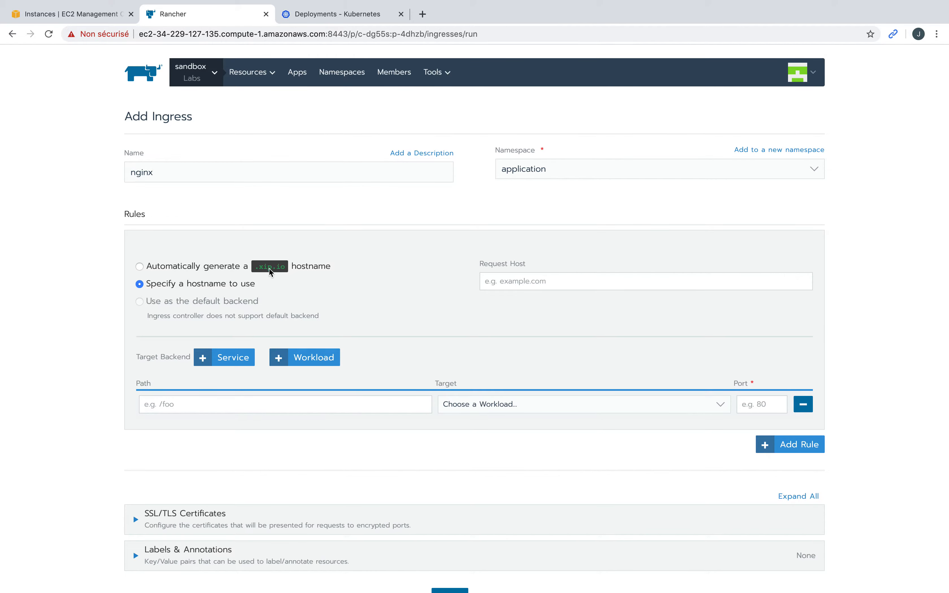
{"action": "left_click", "coordinate": [509, 281]}
{"action": "type", "text": "34.229.127.135.xip.io"}
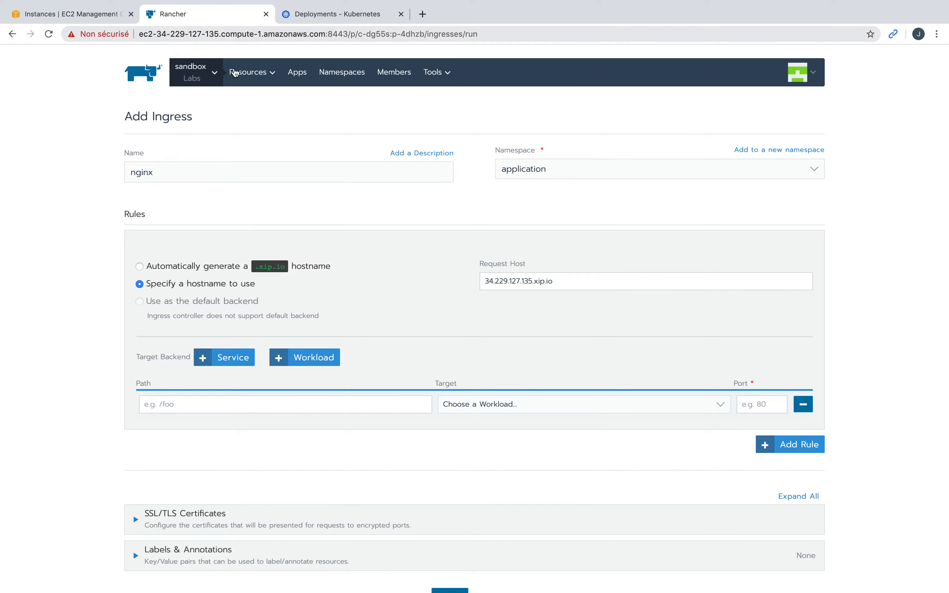
{"action": "left_click", "coordinate": [484, 282]}
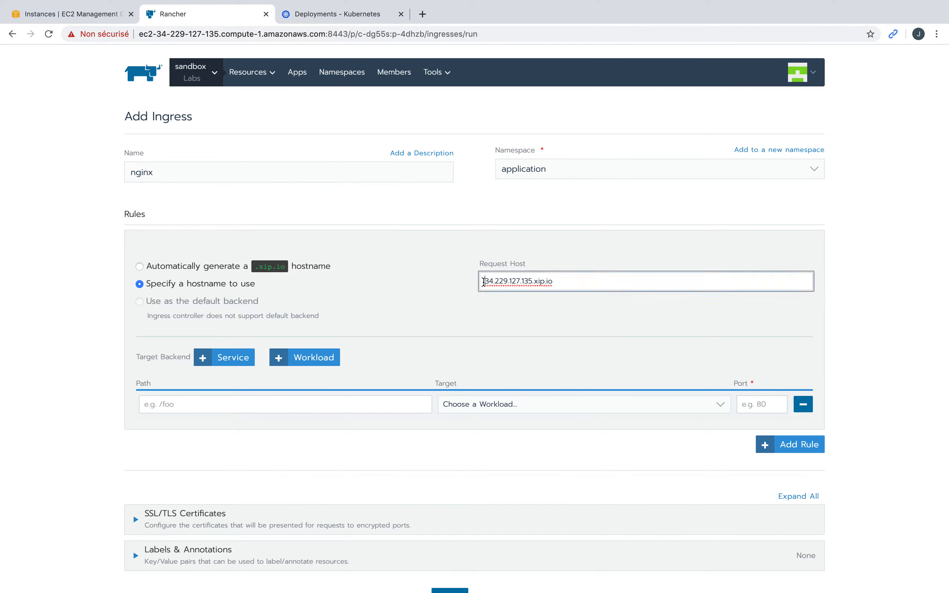
{"action": "type", "text": "nginx"}
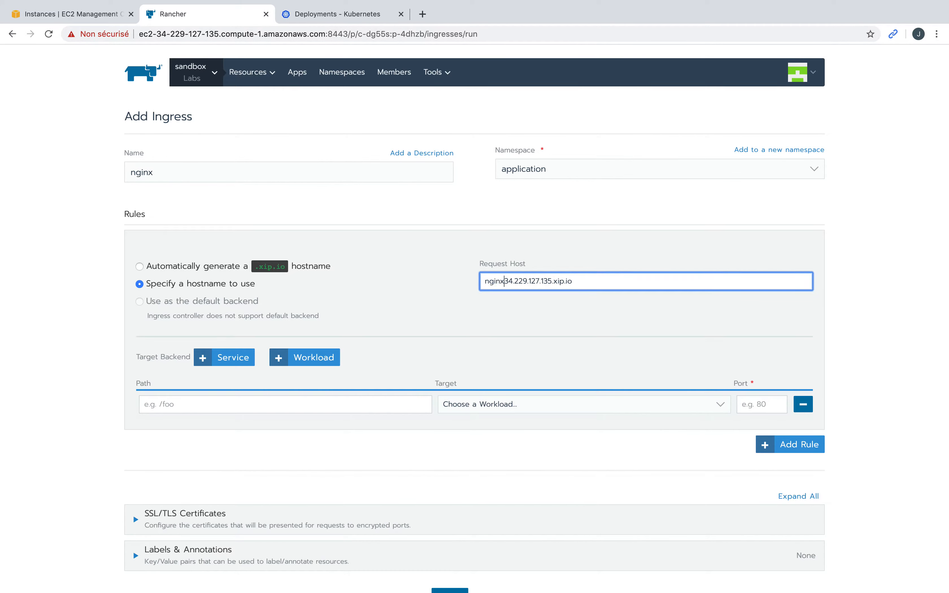
{"action": "type", "text": "."}
{"action": "left_click", "coordinate": [405, 292]}
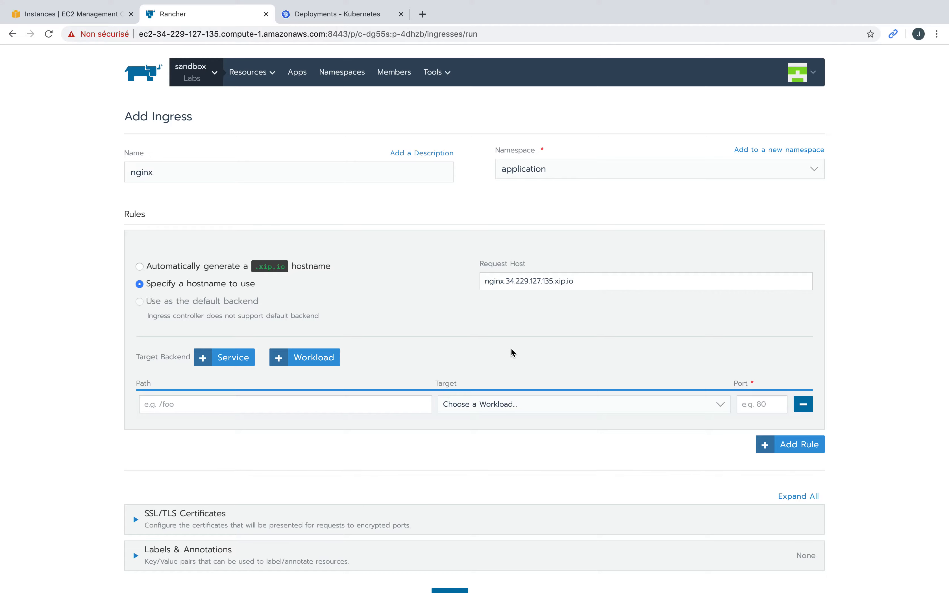
Step: Target the rule at the nginx workload on port 80 and save the ingress
{"action": "left_click", "coordinate": [550, 409]}
{"action": "left_click", "coordinate": [549, 410]}
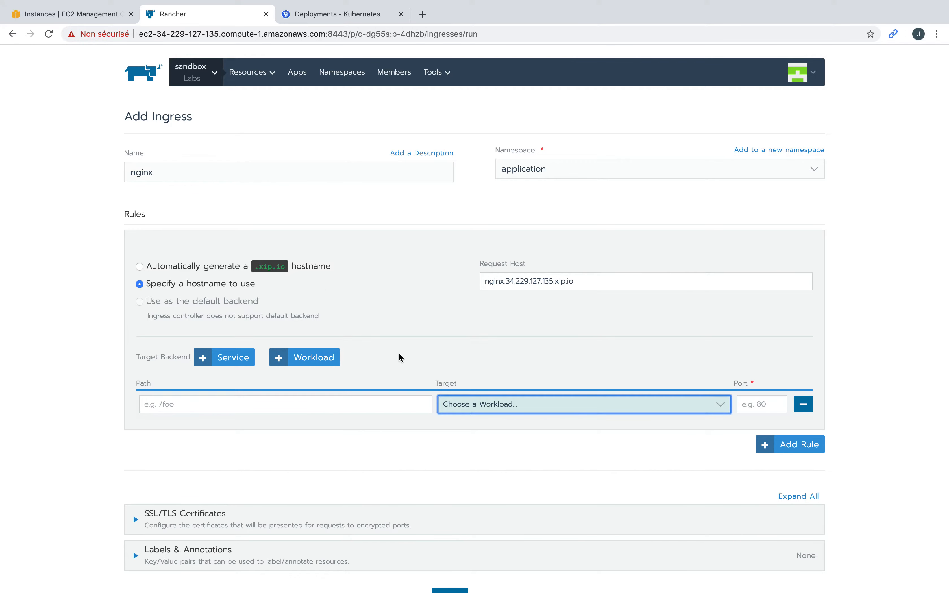
{"action": "left_click", "coordinate": [555, 407]}
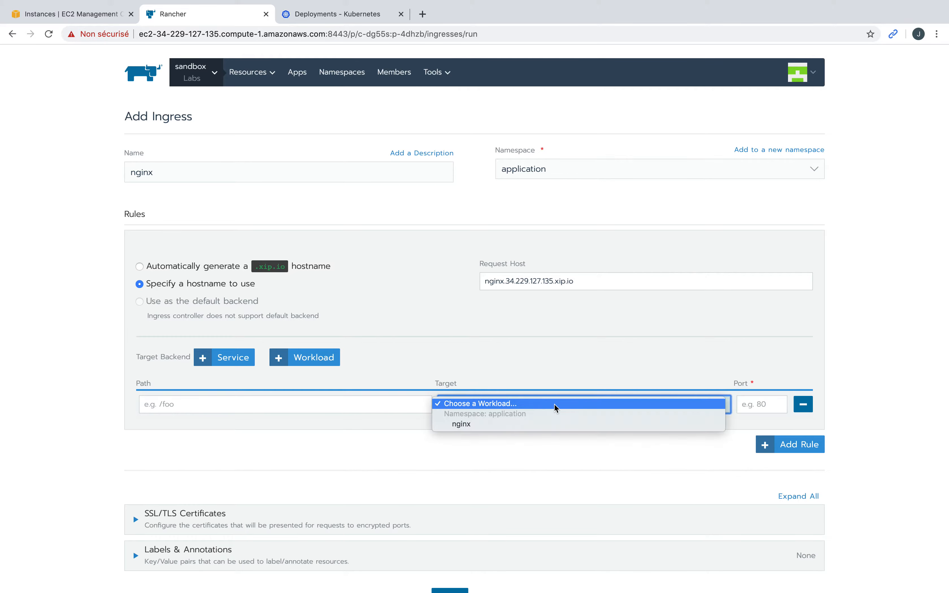
{"action": "left_click", "coordinate": [485, 429]}
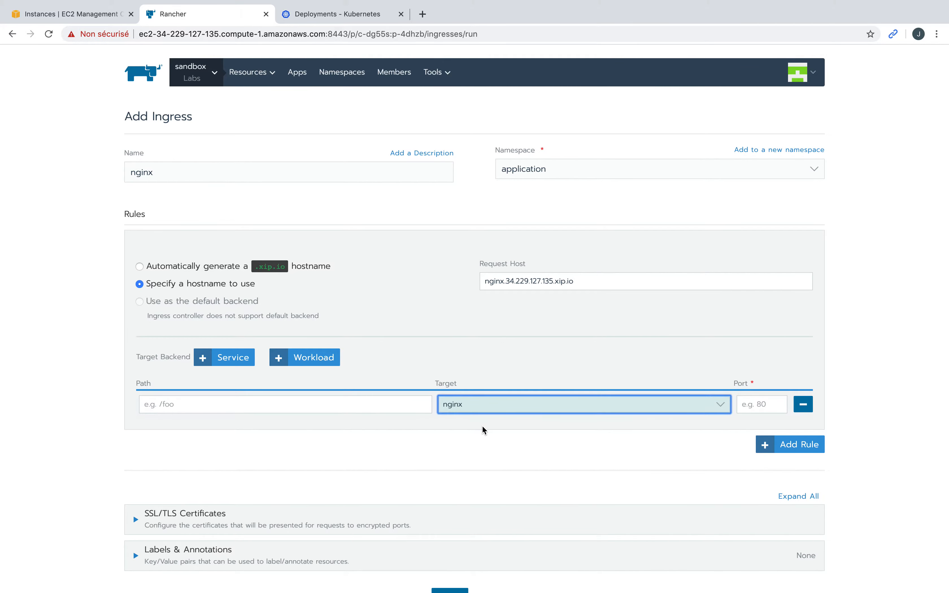
{"action": "left_click", "coordinate": [760, 408]}
{"action": "type", "text": "80"}
{"action": "scroll", "coordinate": [703, 443], "scroll_direction": "down", "scroll_amount": 2}
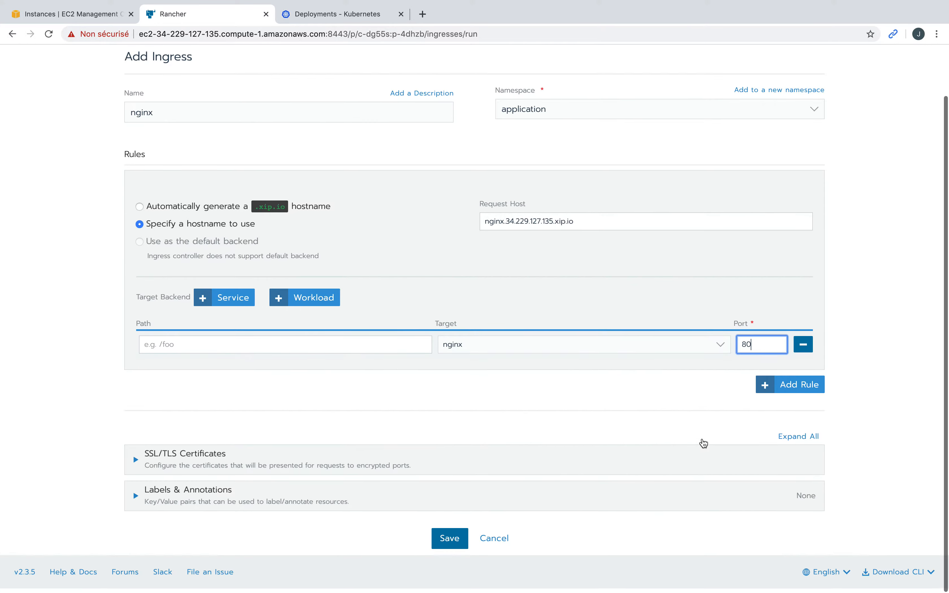
{"action": "left_click", "coordinate": [455, 544]}
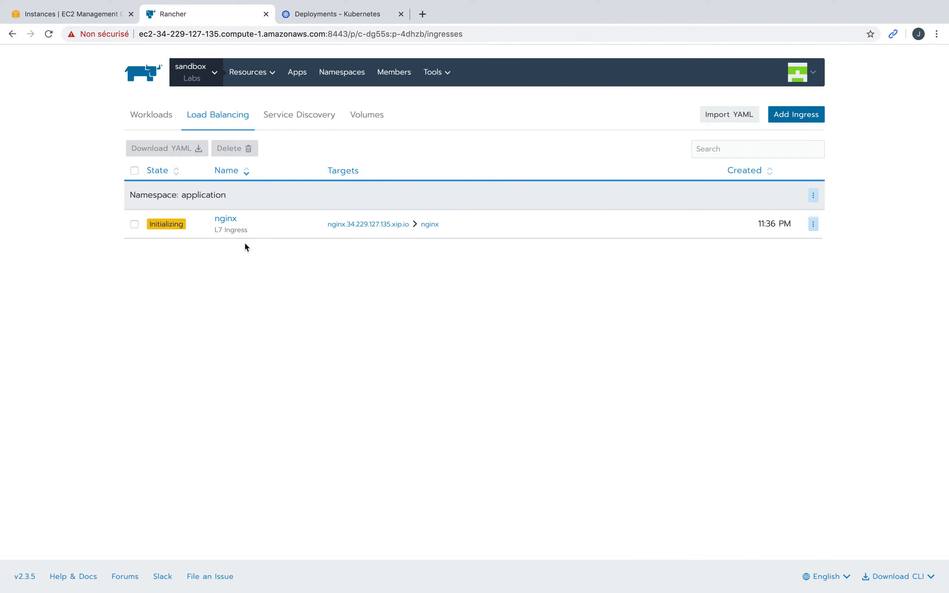
Step: Open the ingress host in a new tab and reload it to see the nginx welcome page
{"action": "left_click", "coordinate": [358, 225]}
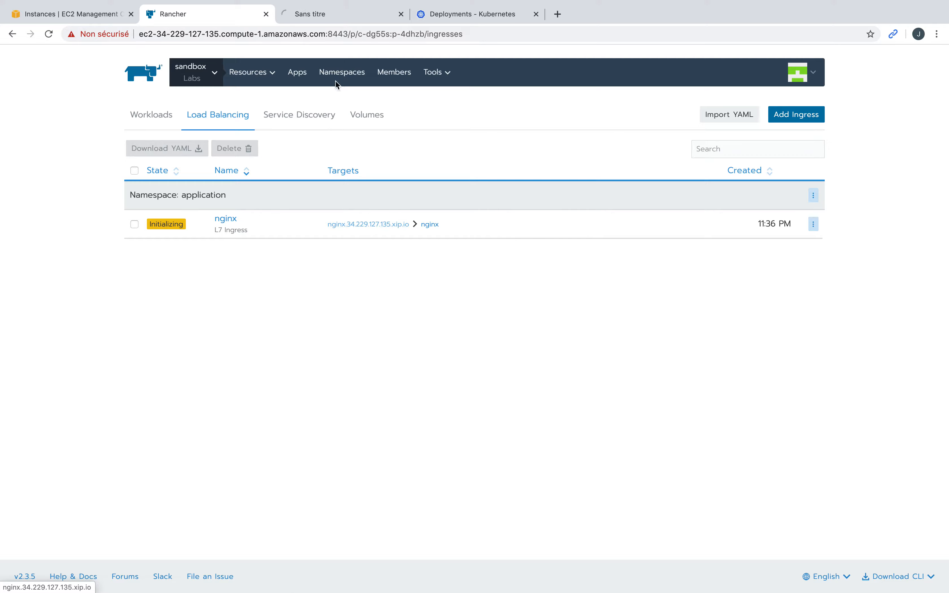
{"action": "left_click", "coordinate": [357, 20]}
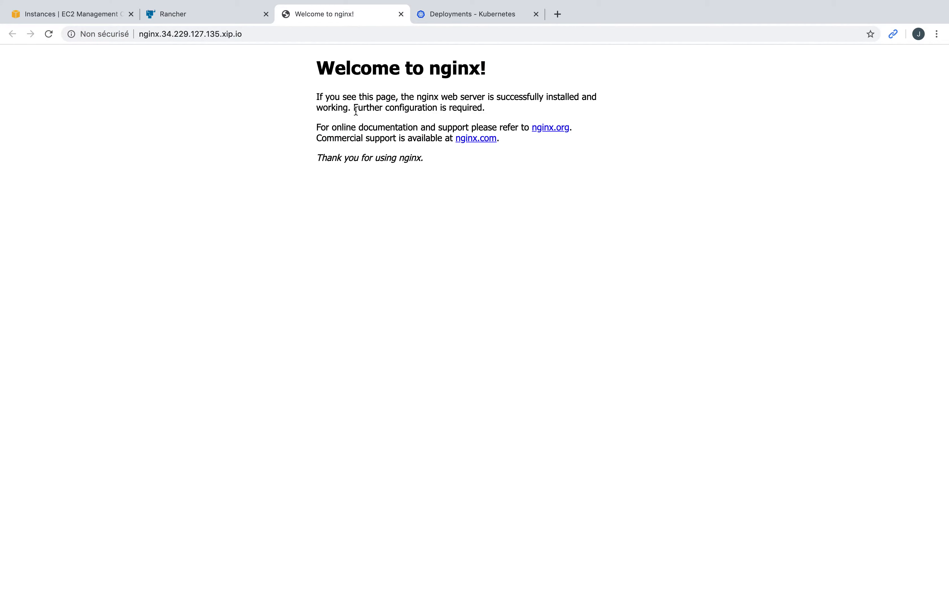
{"action": "left_click", "coordinate": [51, 35]}
{"action": "left_click", "coordinate": [222, 17]}
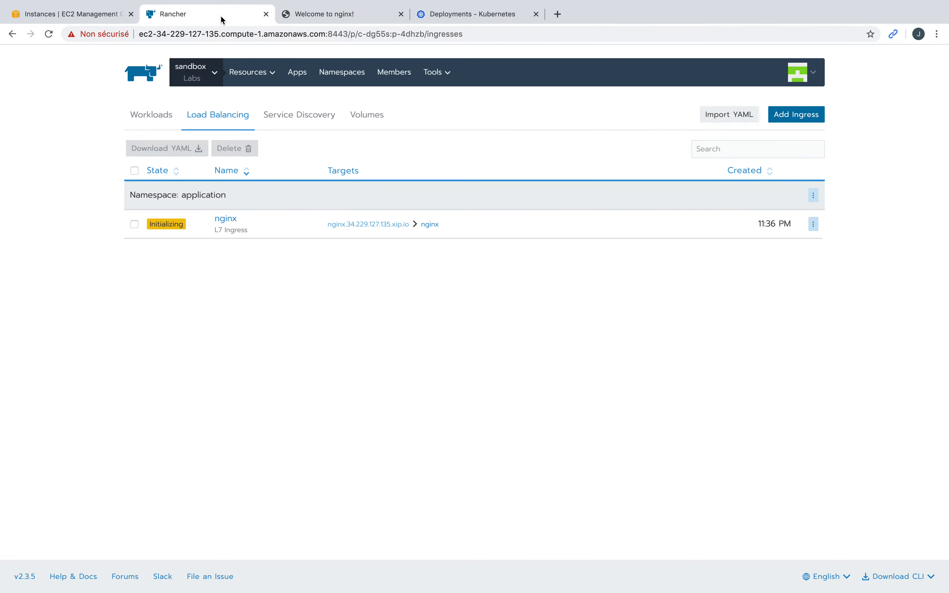
Step: Back in Rancher's Workloads, launch Execute Shell on the nginx workload
{"action": "left_click", "coordinate": [160, 118]}
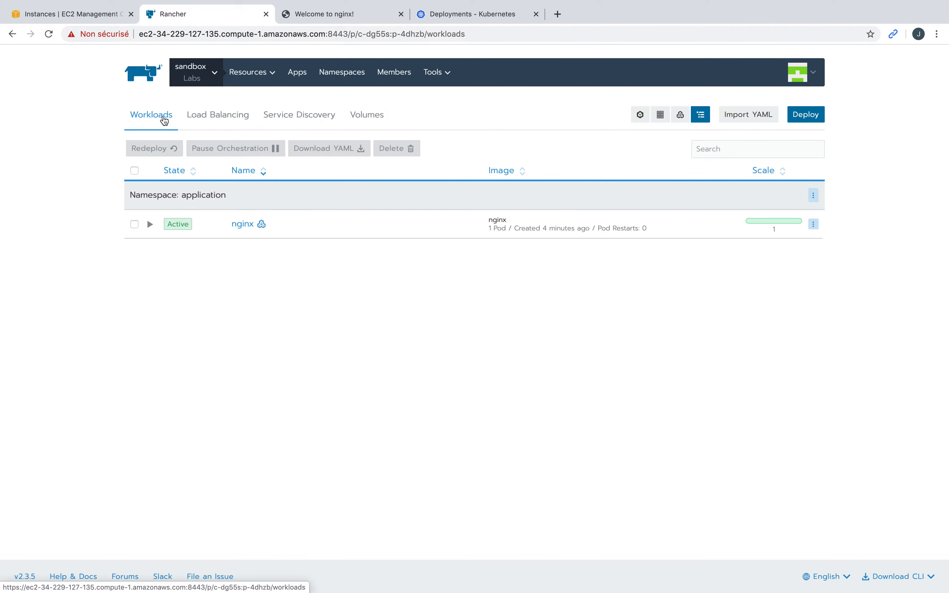
{"action": "left_click", "coordinate": [815, 224]}
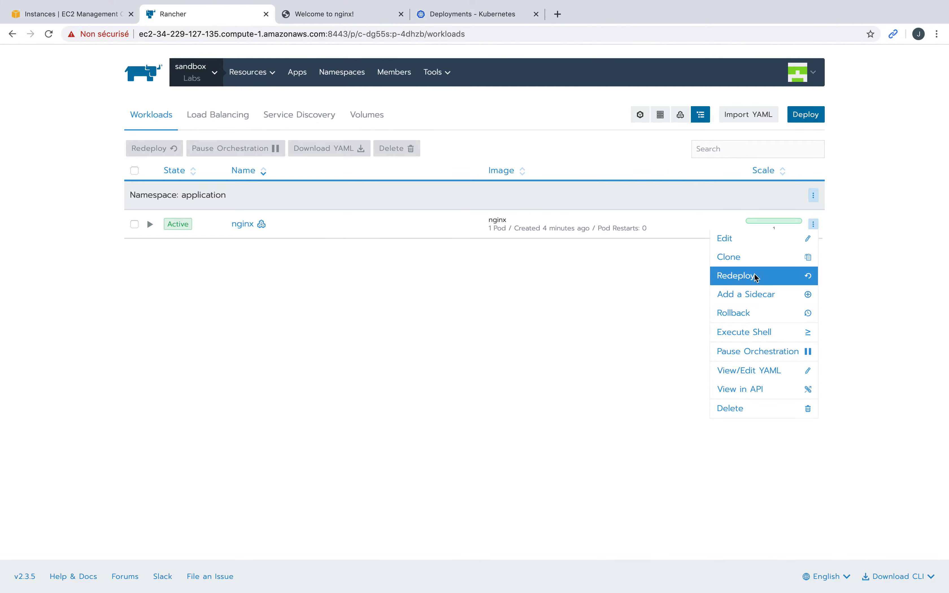
{"action": "left_click", "coordinate": [756, 332]}
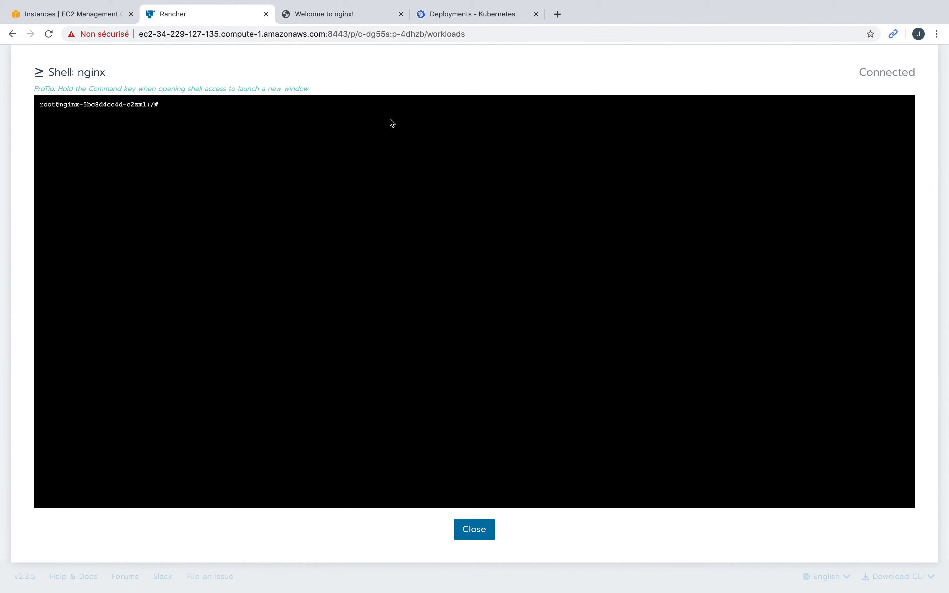
{"action": "left_click", "coordinate": [558, 14]}
Step: Search 'docker nginx' and scroll the official nginx Docker Hub page to its usage notes
{"action": "type", "text": "docker"}
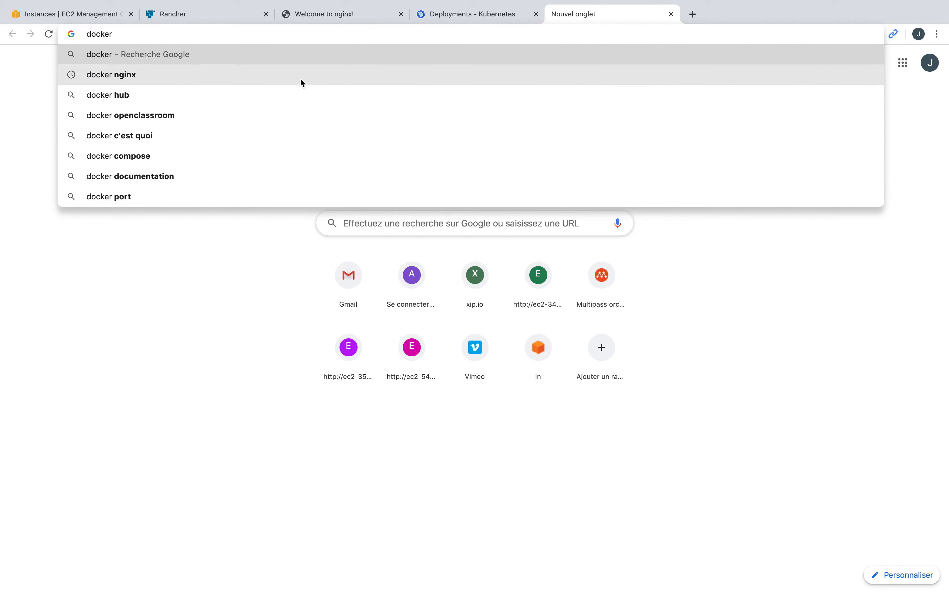
{"action": "left_click", "coordinate": [301, 78]}
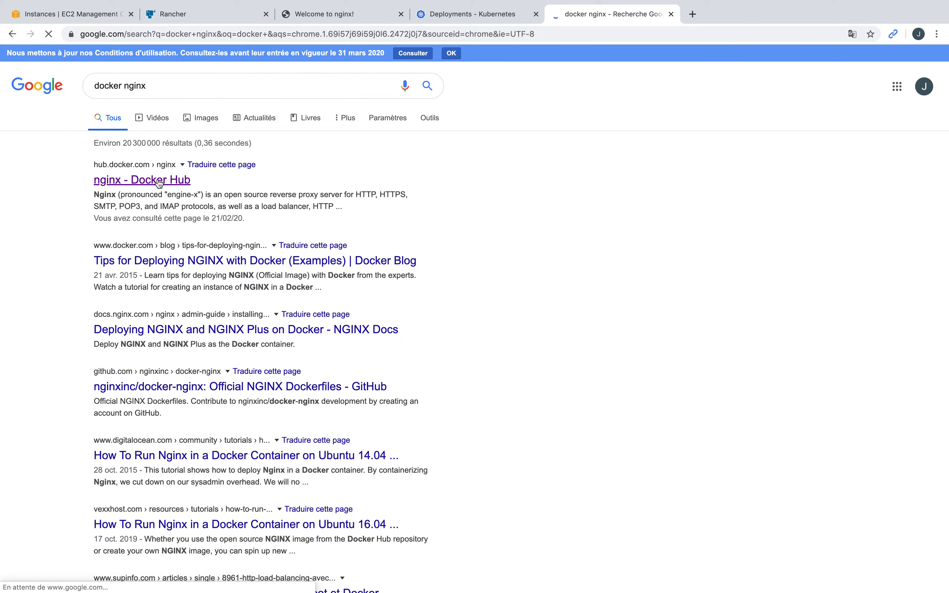
{"action": "left_click", "coordinate": [159, 181]}
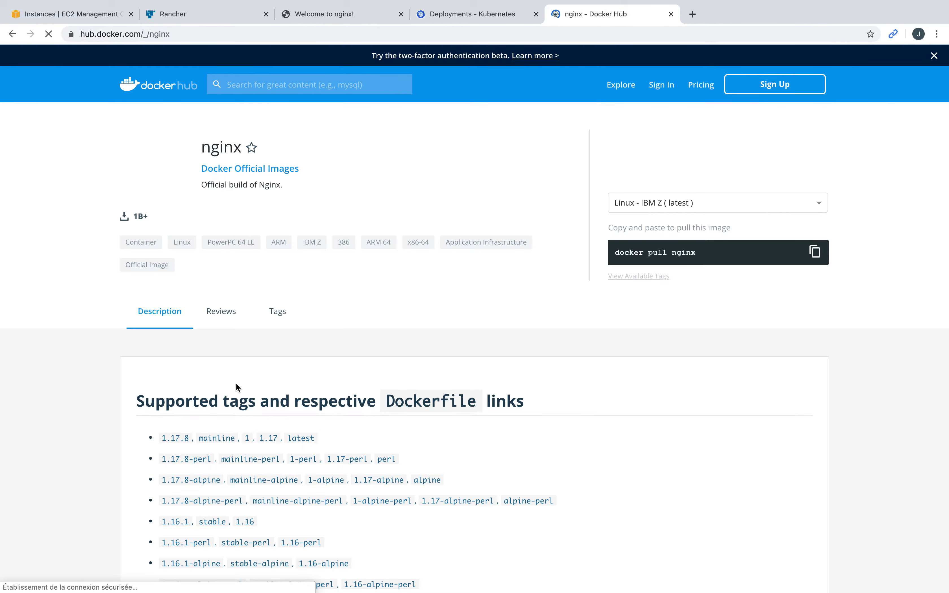
{"action": "scroll", "coordinate": [235, 383], "scroll_direction": "down", "scroll_amount": 3}
{"action": "scroll", "coordinate": [235, 383], "scroll_direction": "down", "scroll_amount": 10}
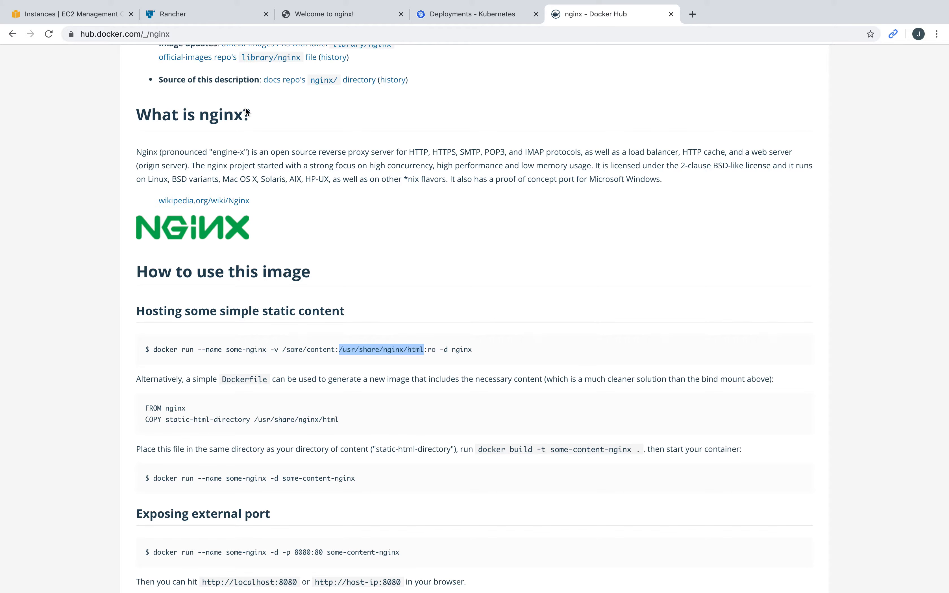
Step: In the nginx shell, cd to /usr/share/nginx/html, list it, and write 'Hello Labs' into test.html
{"action": "left_click", "coordinate": [213, 15]}
{"action": "type", "text": "cd /usr/share/nginx/html"}
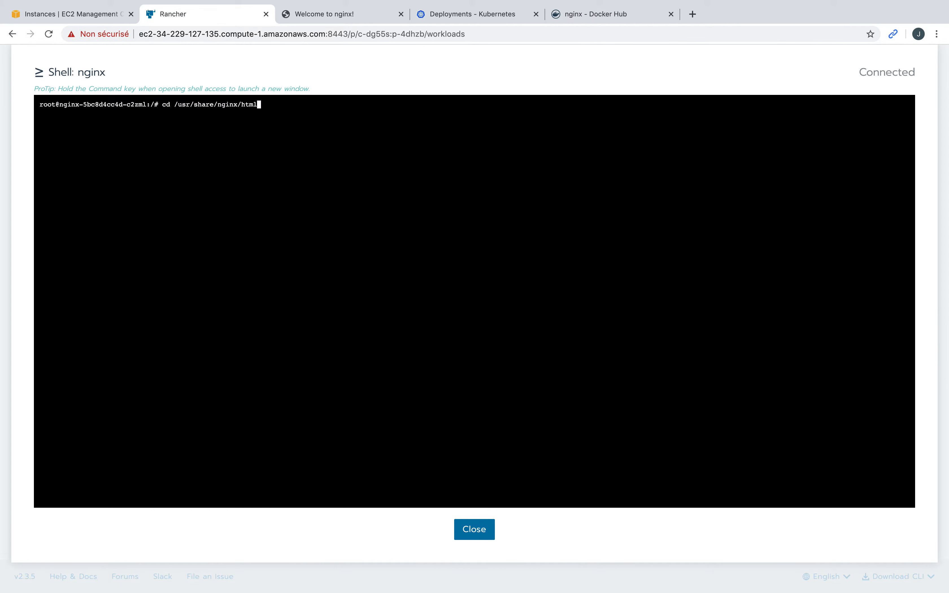
{"action": "key", "text": "Return"}
{"action": "type", "text": "ls"}
{"action": "key", "text": "Return"}
{"action": "type", "text": "echo "}
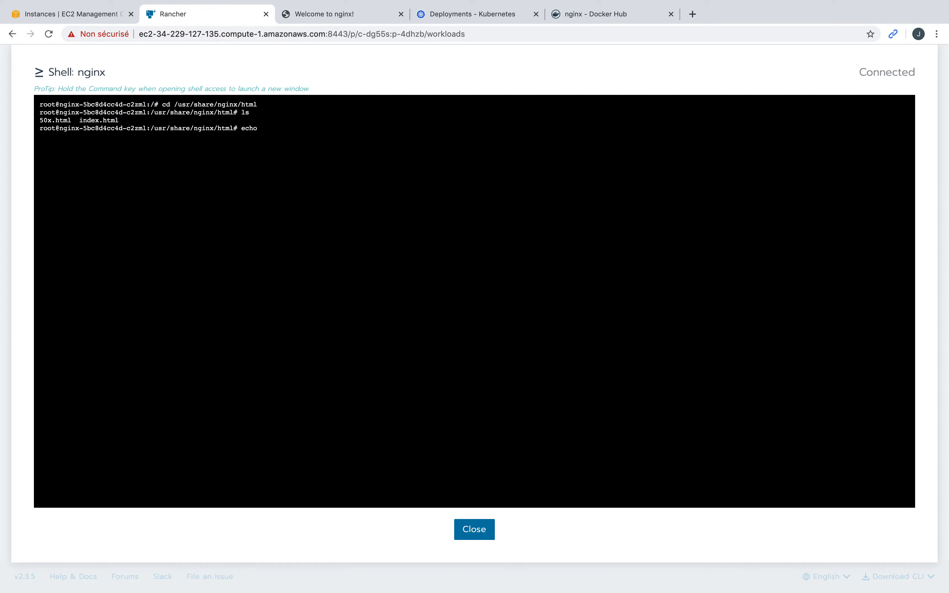
{"action": "type", "text": "\"Hello Labs\" > test.html"}
{"action": "key", "text": "Return"}
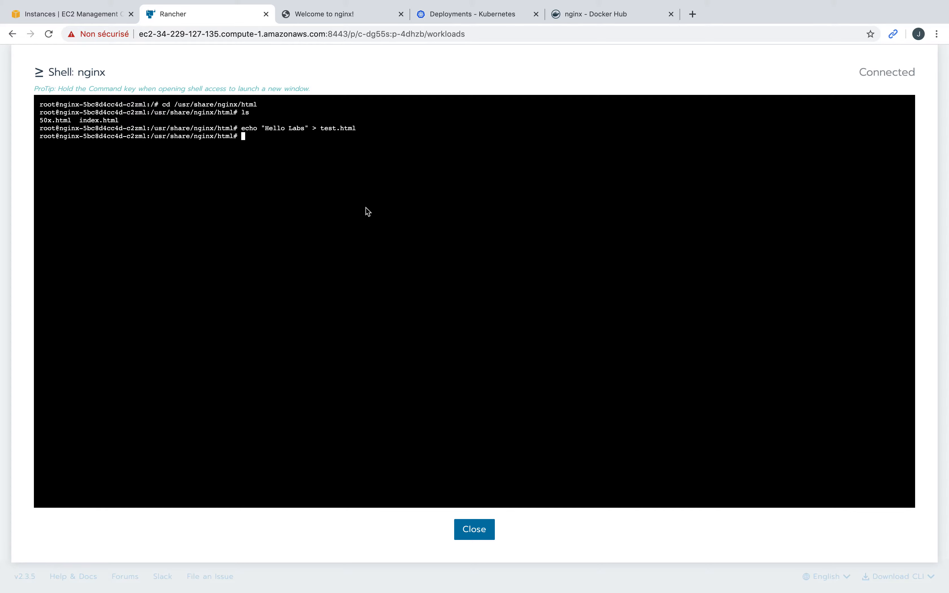
{"action": "left_click", "coordinate": [363, 15]}
Step: Load nginx.34.229.127.135.xip.io/test.html and highlight the Hello Labs text it shows
{"action": "left_click", "coordinate": [305, 34]}
{"action": "left_click", "coordinate": [306, 35]}
{"action": "type", "text": "/test"}
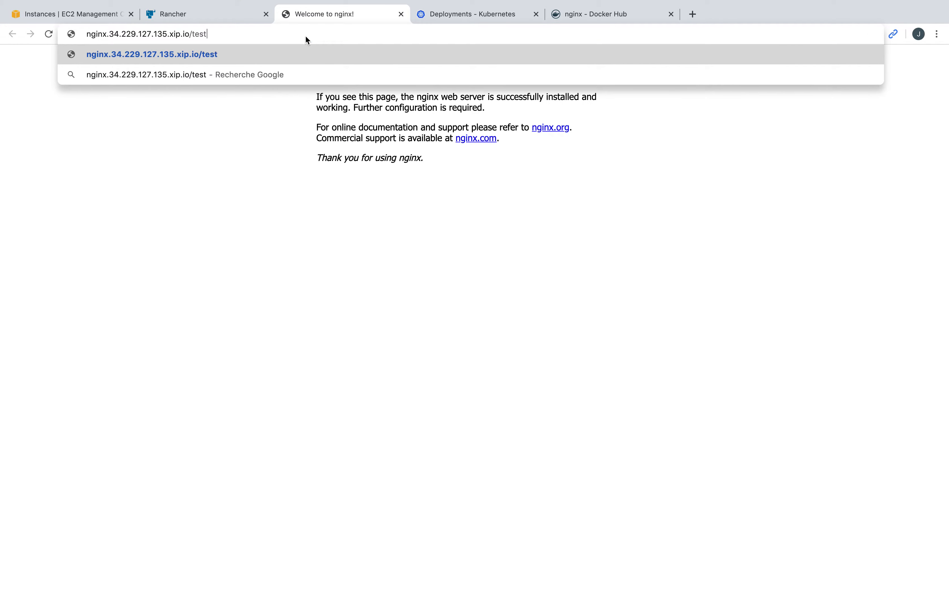
{"action": "type", "text": ".html"}
{"action": "key", "text": "Return"}
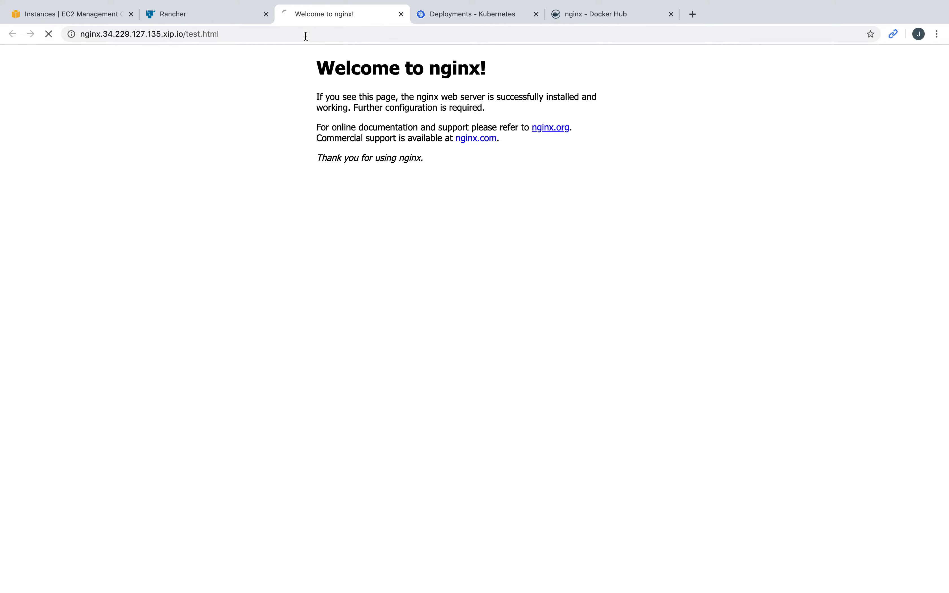
{"action": "triple_click", "coordinate": [31, 54]}
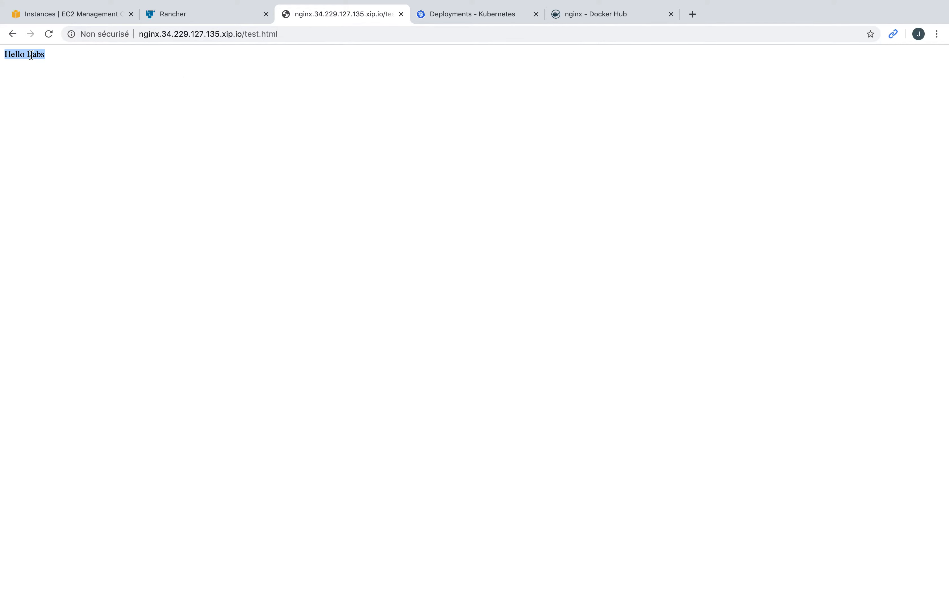
Step: Close the Shell: nginx dialog in Rancher
{"action": "left_click", "coordinate": [233, 21]}
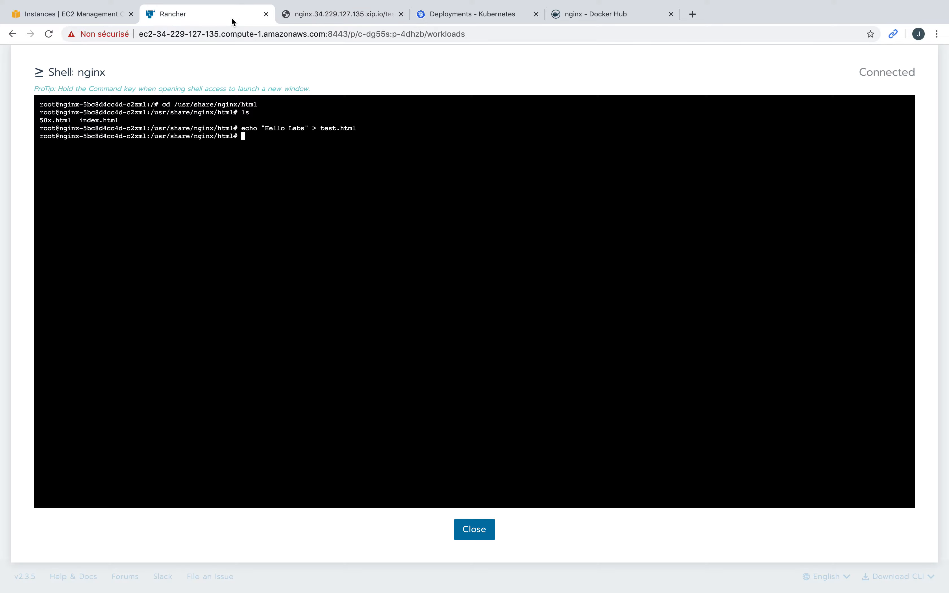
{"action": "left_click", "coordinate": [490, 527]}
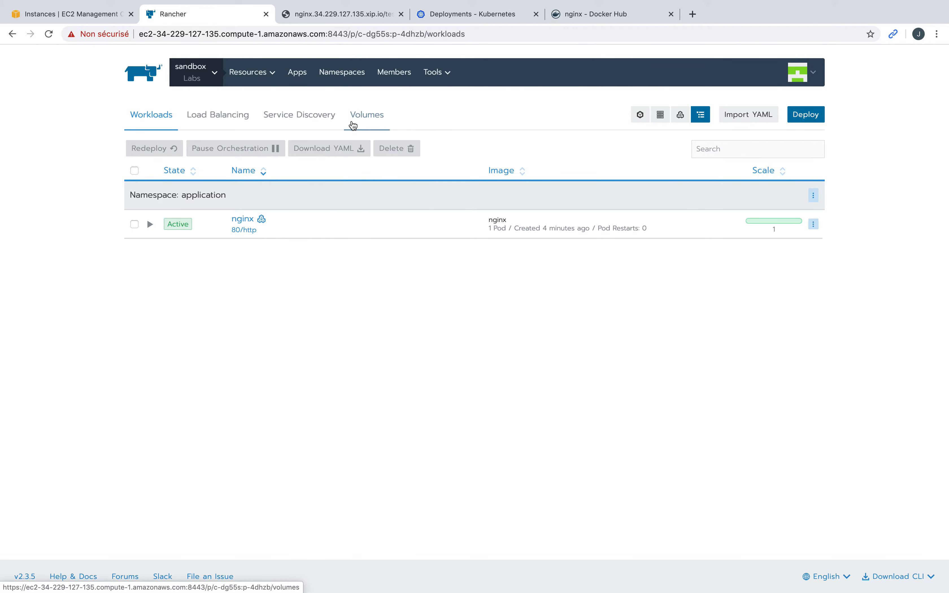
Step: Check Service Discovery, confirm the nginx ingress is Active under Load Balancing, then return to Service Discovery
{"action": "left_click", "coordinate": [307, 116]}
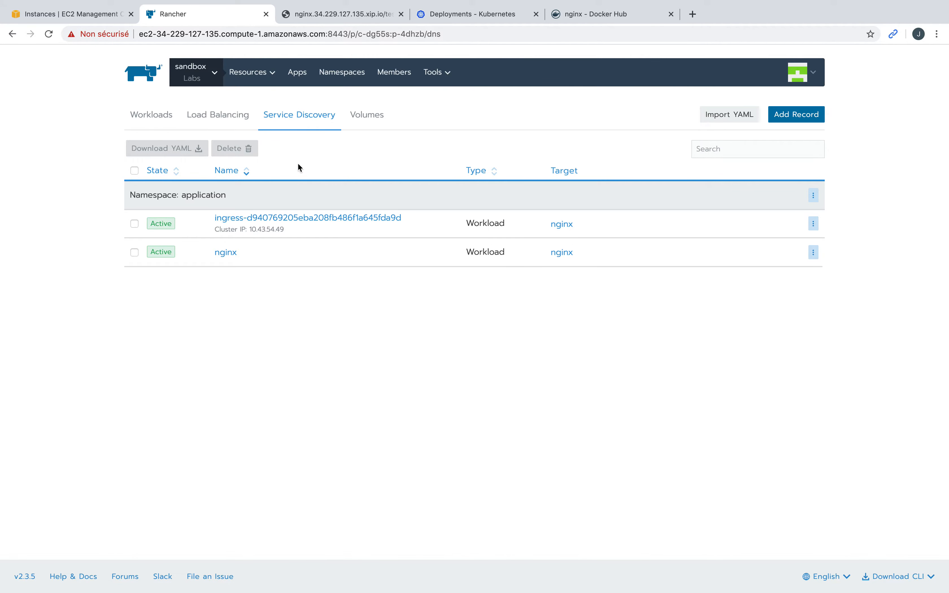
{"action": "left_click", "coordinate": [232, 121]}
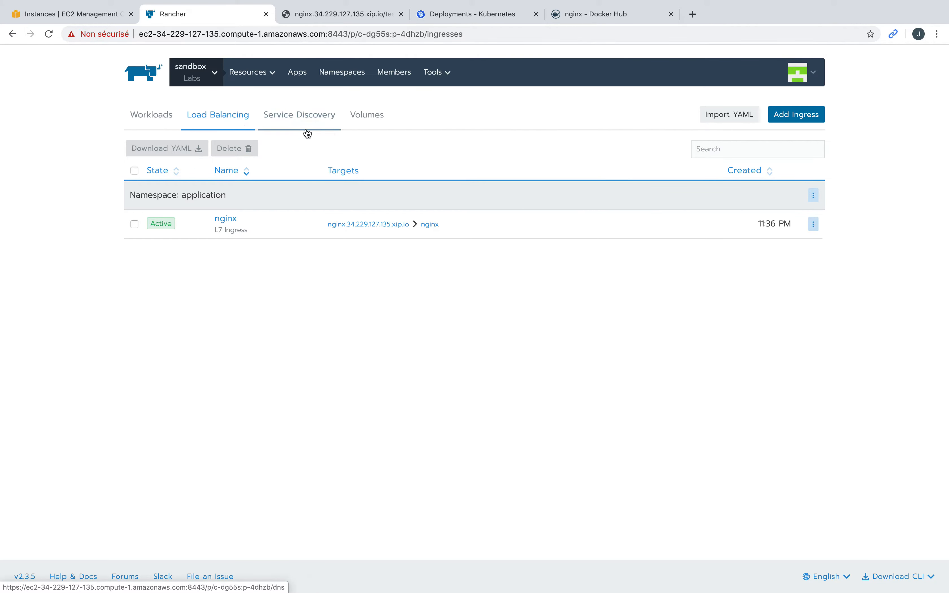
{"action": "left_click", "coordinate": [324, 113]}
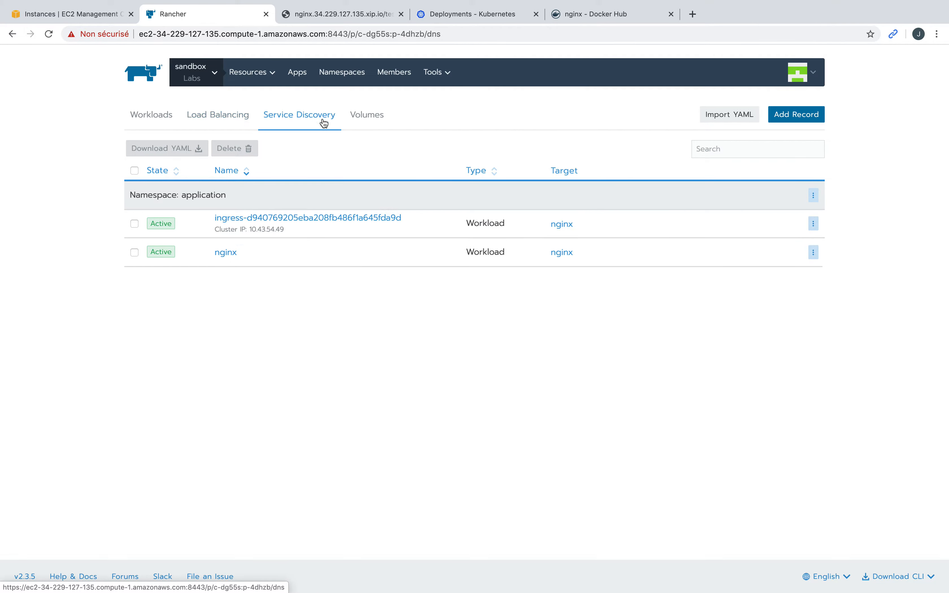
Step: Start a DNS record resolving to pods by label selector, add a label row, then back out
{"action": "left_click", "coordinate": [803, 116]}
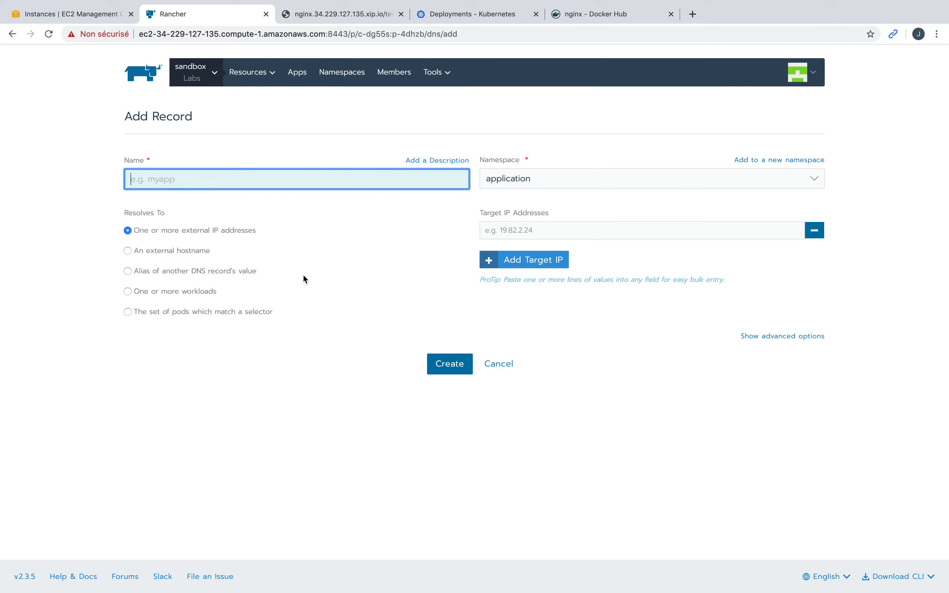
{"action": "left_click", "coordinate": [130, 313]}
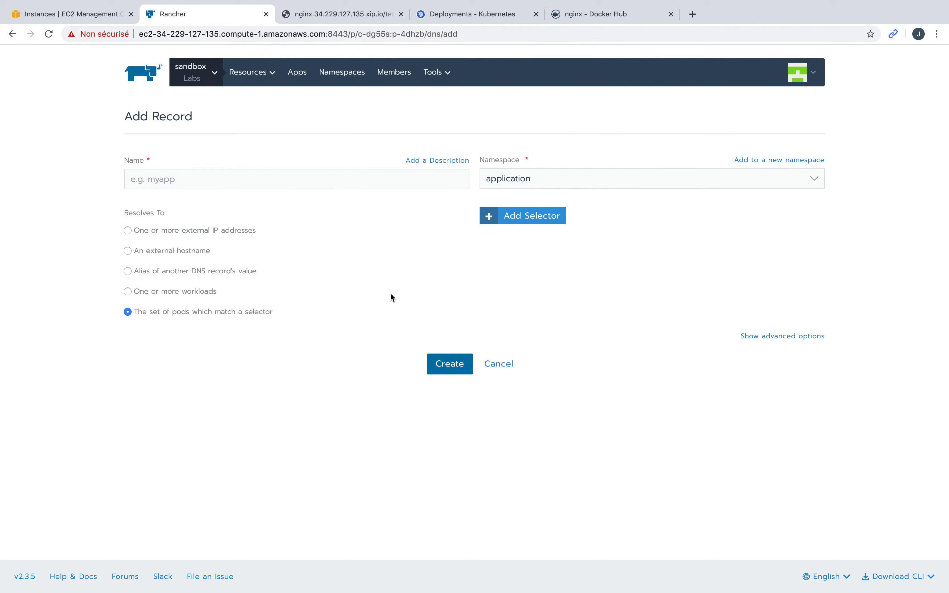
{"action": "left_click", "coordinate": [519, 216]}
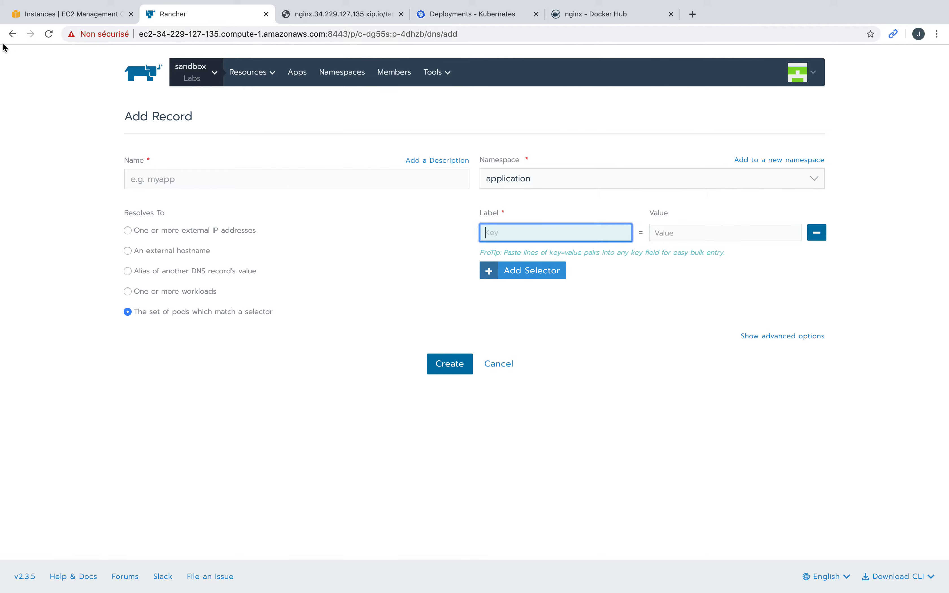
{"action": "left_click", "coordinate": [13, 33]}
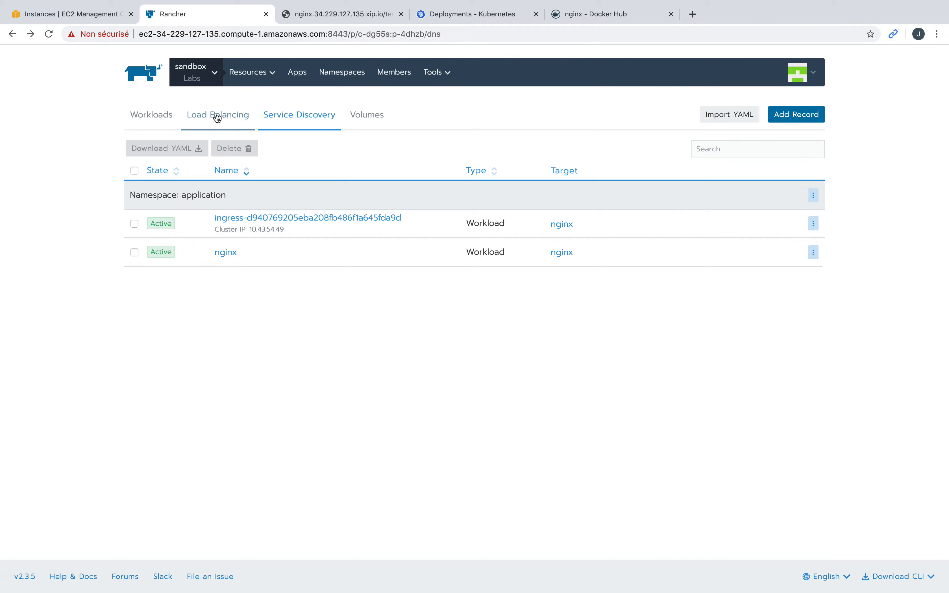
Step: Open the nginx deployment's YAML from its Workloads row menu
{"action": "left_click", "coordinate": [163, 121]}
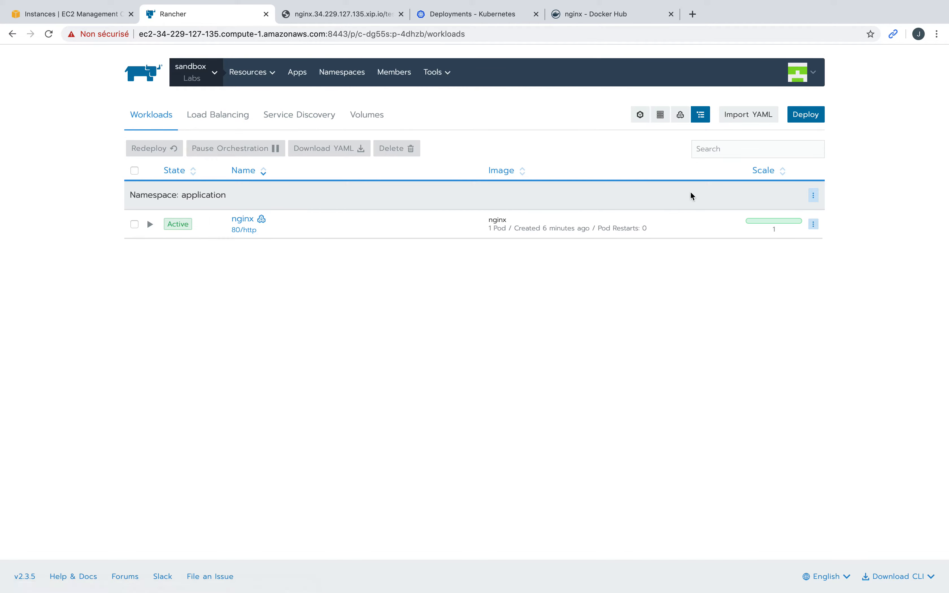
{"action": "left_click", "coordinate": [814, 224]}
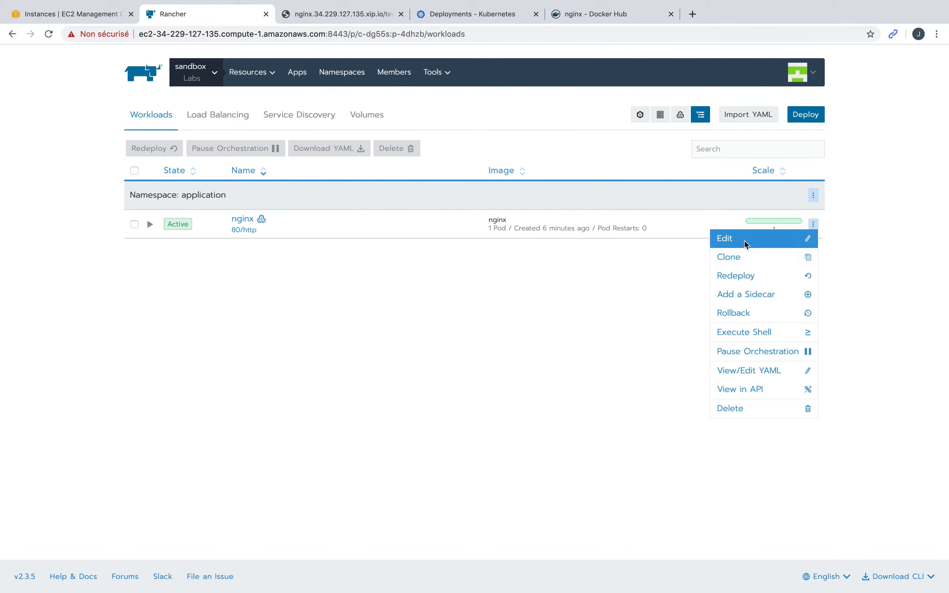
{"action": "left_click", "coordinate": [767, 370]}
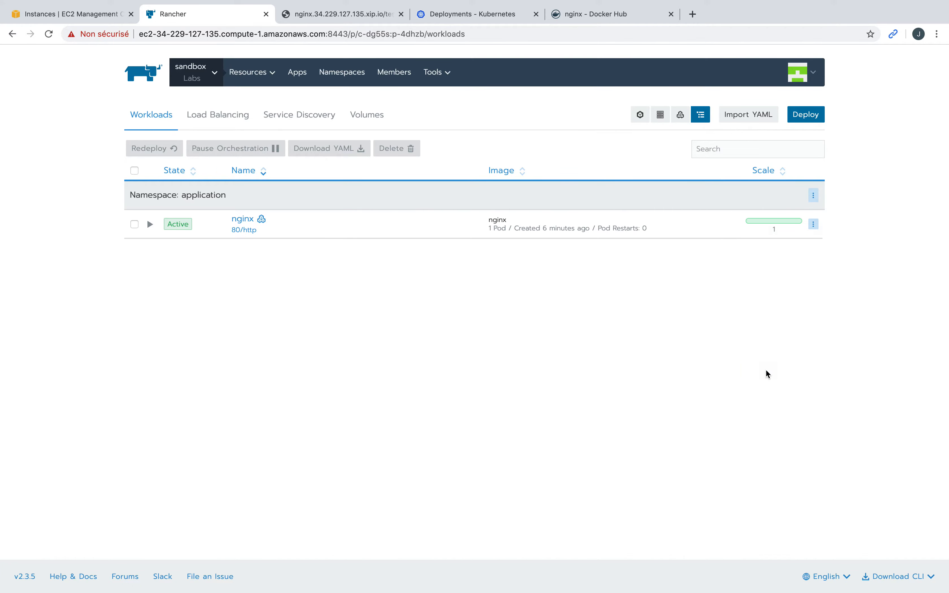
{"action": "scroll", "coordinate": [111, 334], "scroll_direction": "down", "scroll_amount": 2}
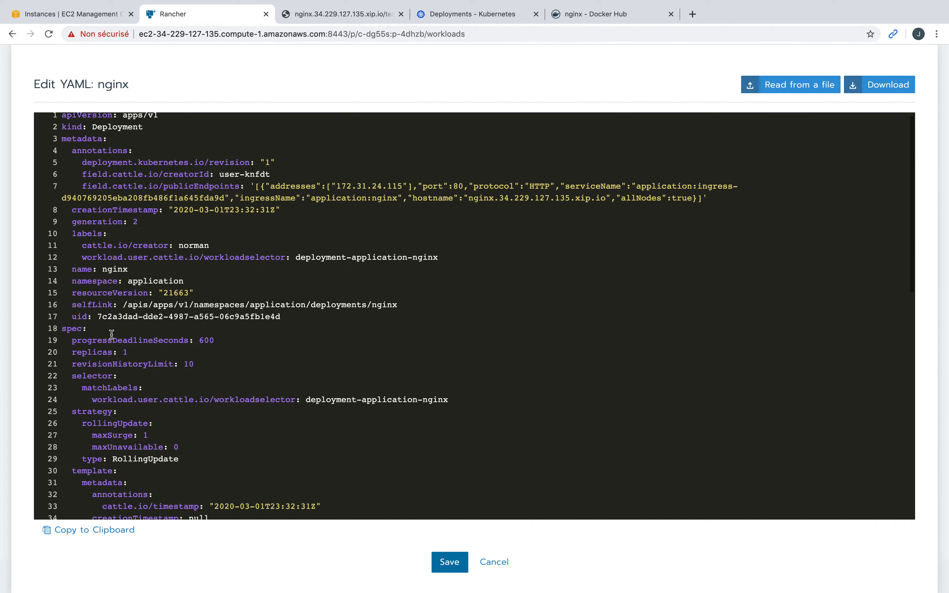
{"action": "scroll", "coordinate": [112, 334], "scroll_direction": "down", "scroll_amount": 2}
{"action": "scroll", "coordinate": [112, 334], "scroll_direction": "up", "scroll_amount": 3}
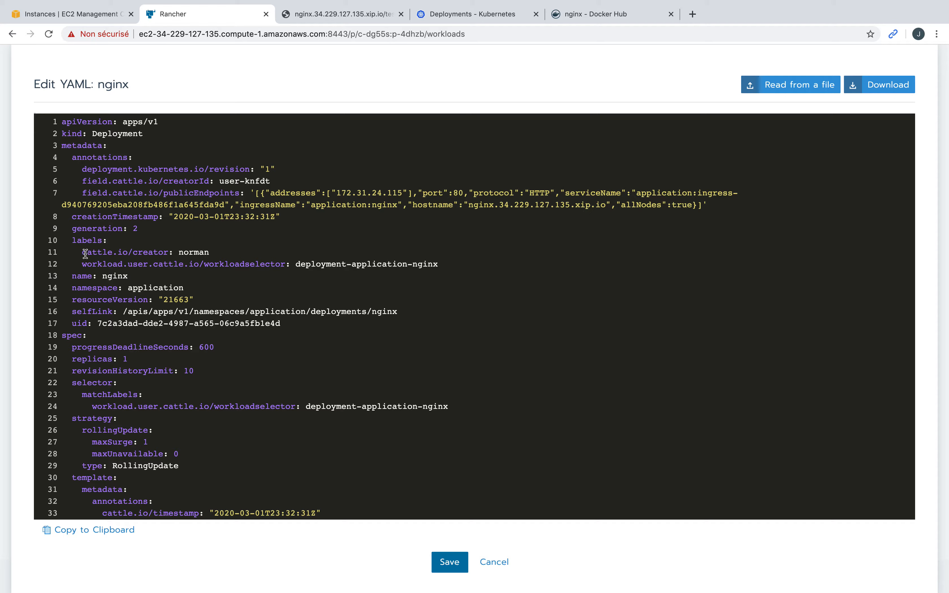
Step: Highlight the cattle.io/creator and workloadselector label lines, then cancel without saving
{"action": "left_click_drag", "start_coordinate": [84, 253], "coordinate": [209, 252]}
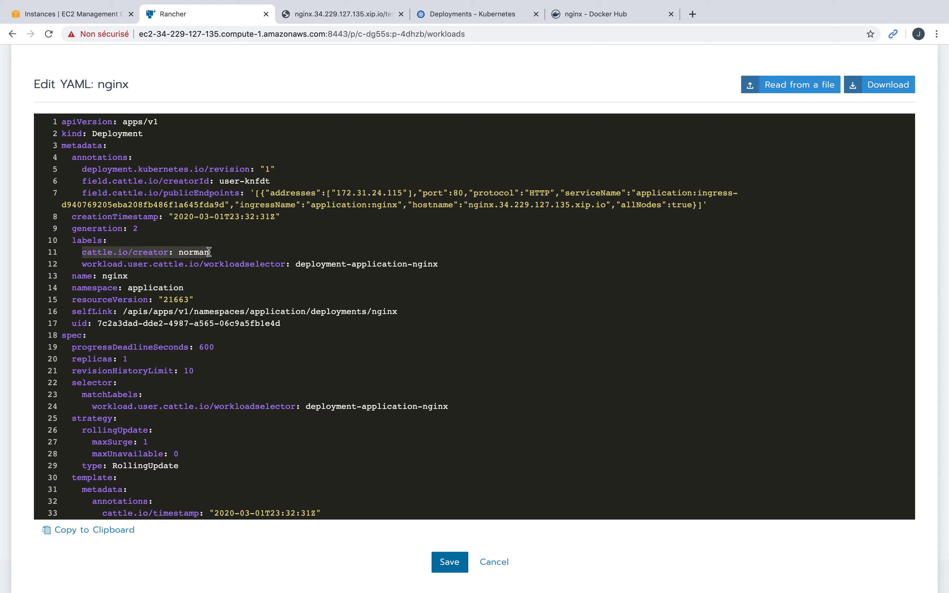
{"action": "left_click", "coordinate": [208, 277]}
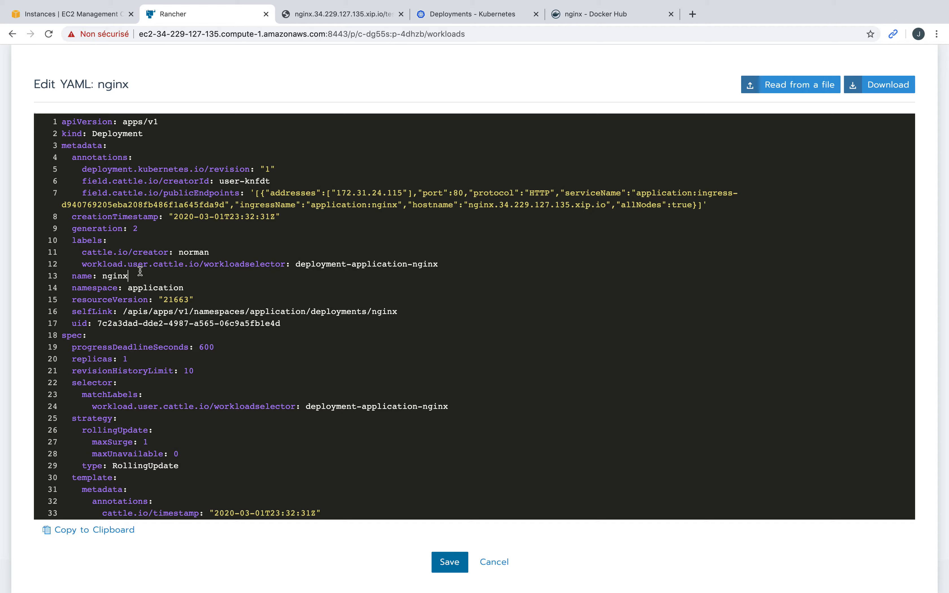
{"action": "left_click_drag", "start_coordinate": [83, 267], "coordinate": [436, 268]}
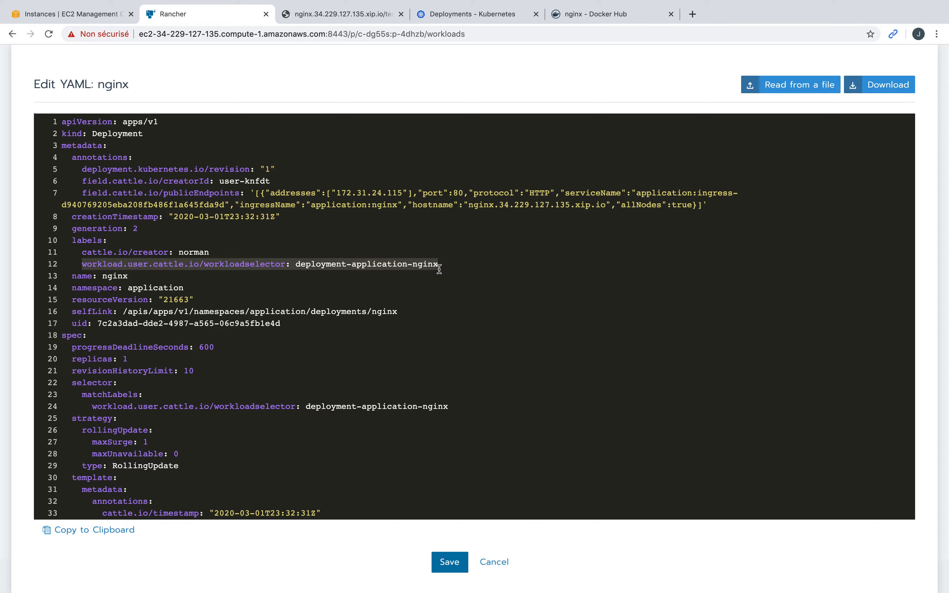
{"action": "left_click", "coordinate": [494, 562]}
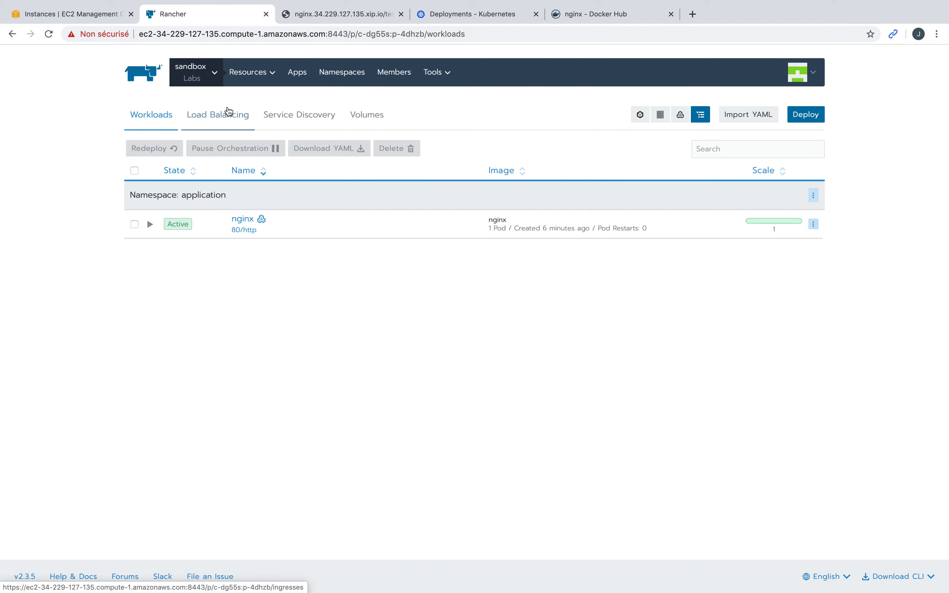
{"action": "key", "text": "ctrl+Left"}
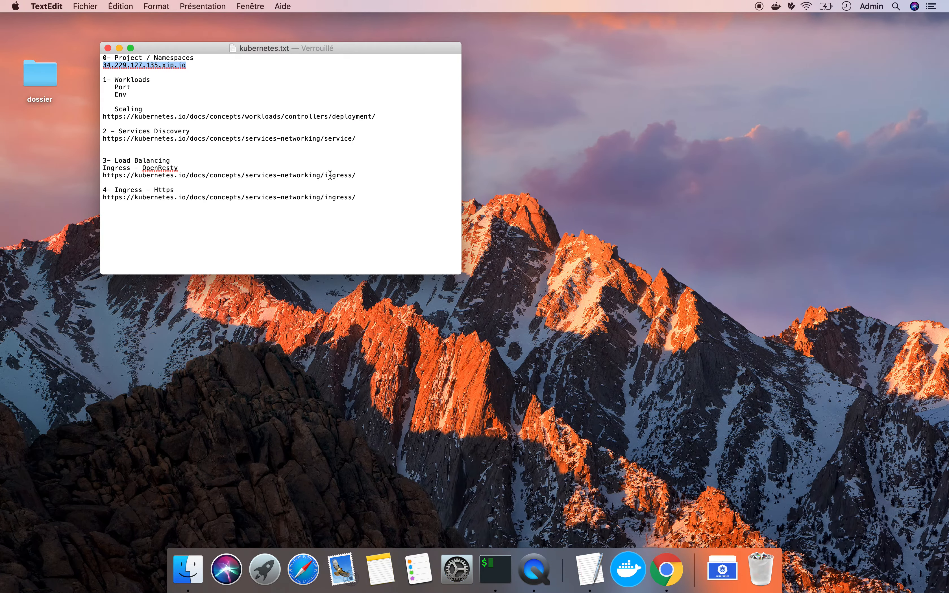
{"action": "key", "text": "ctrl+Right"}
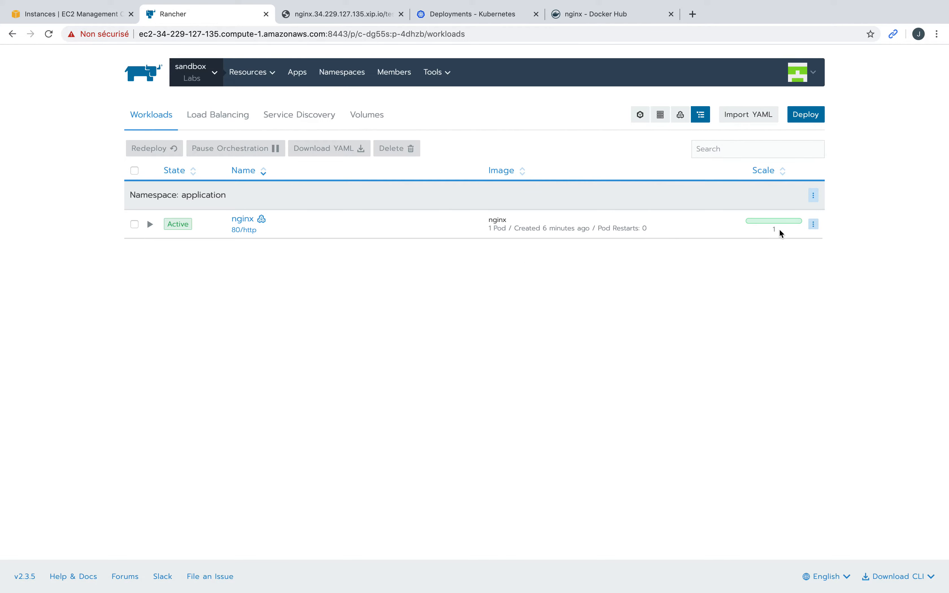
Step: Open the nginx workload's Edit form and expand Environment Variables
{"action": "left_click", "coordinate": [814, 224]}
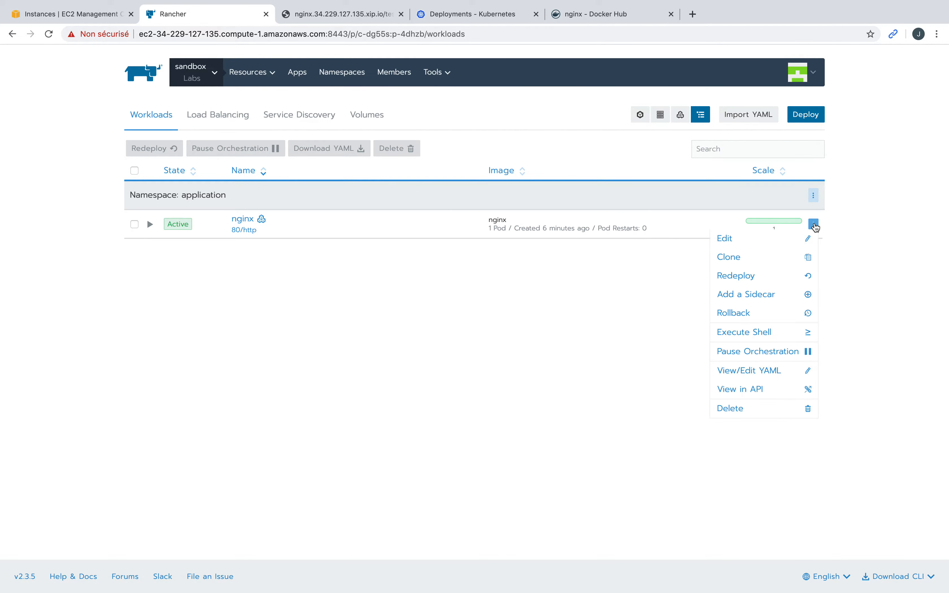
{"action": "left_click", "coordinate": [764, 240]}
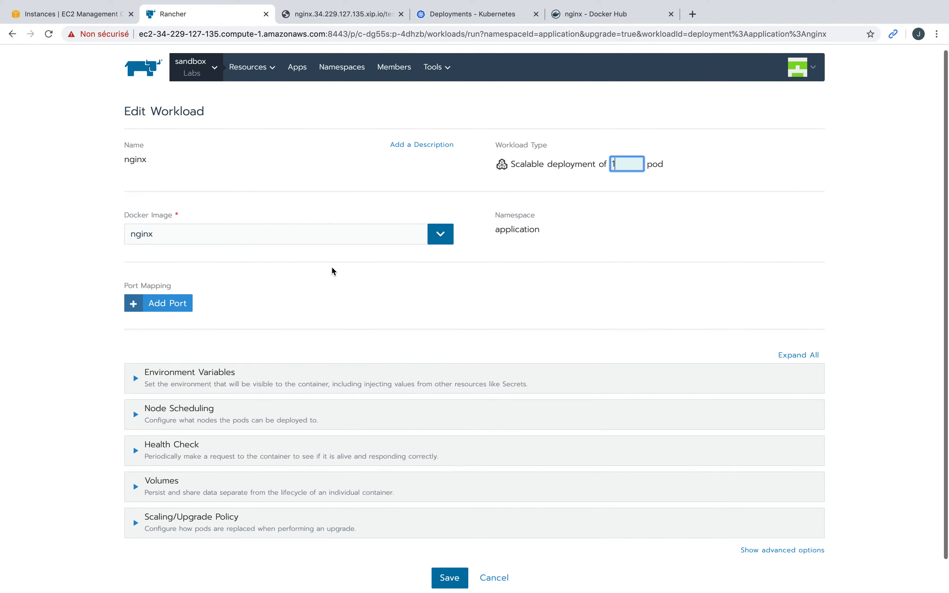
{"action": "scroll", "coordinate": [243, 237], "scroll_direction": "up", "scroll_amount": 1}
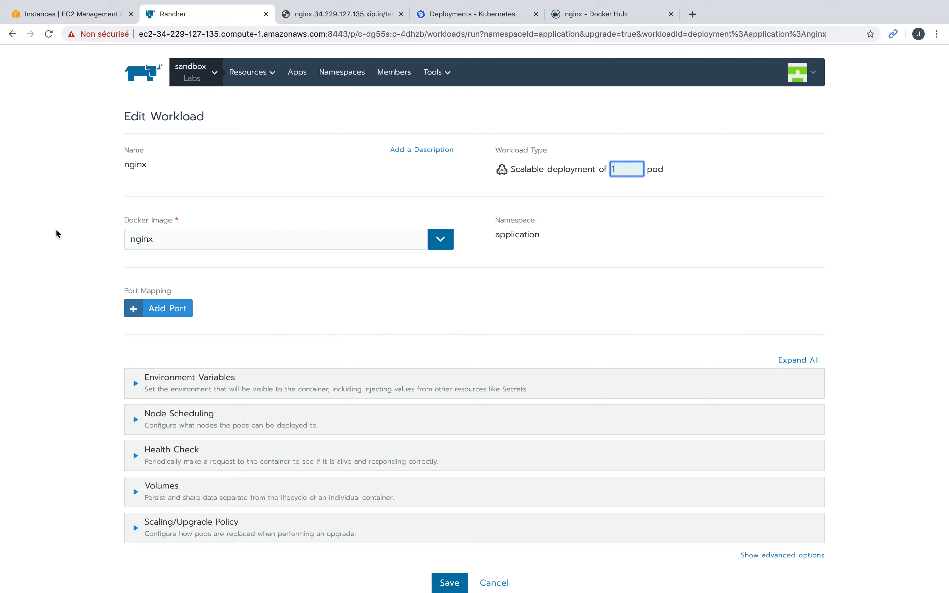
{"action": "scroll", "coordinate": [57, 234], "scroll_direction": "down", "scroll_amount": 2}
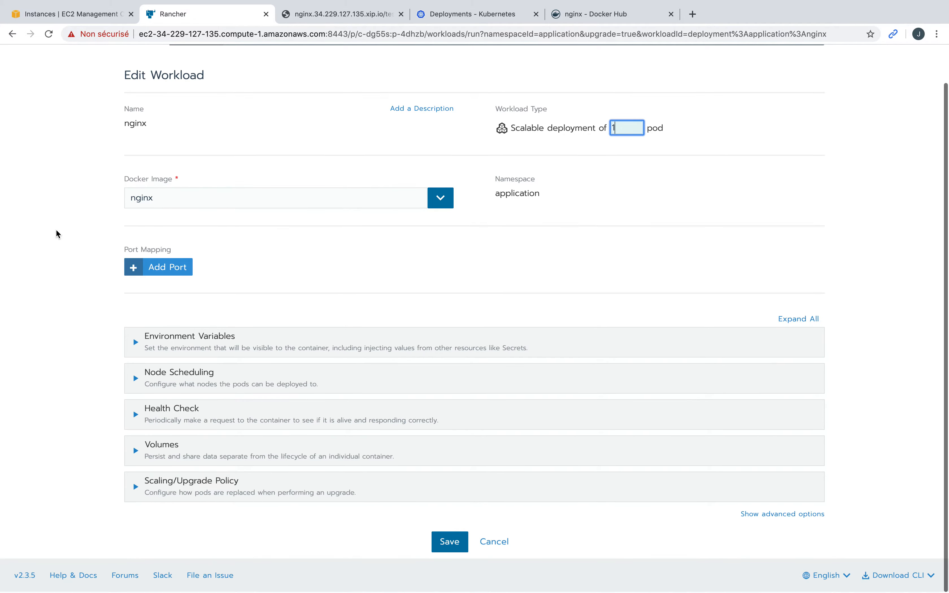
{"action": "left_click", "coordinate": [192, 344]}
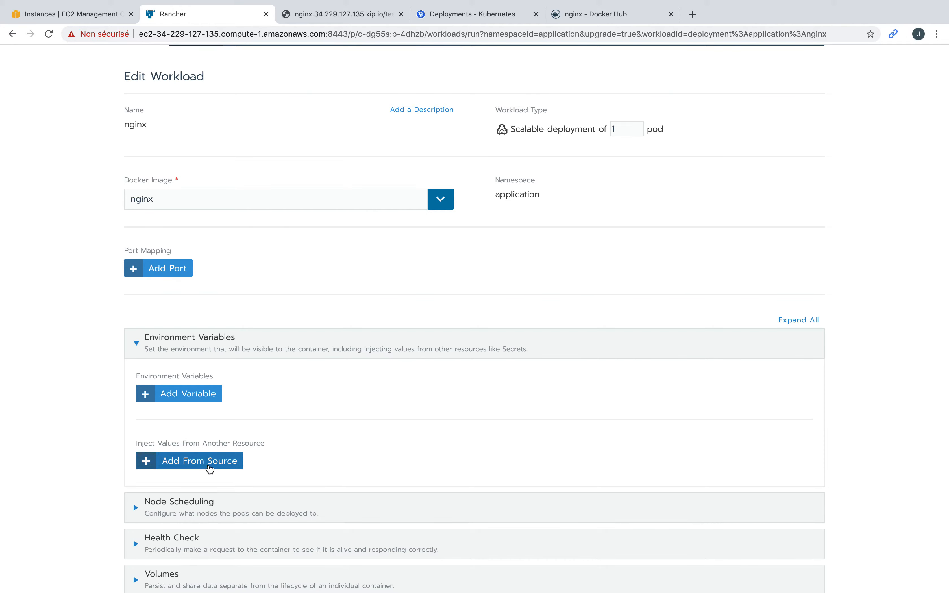
Step: Try an Add From Source row with type Resource, then remove it
{"action": "left_click", "coordinate": [218, 467]}
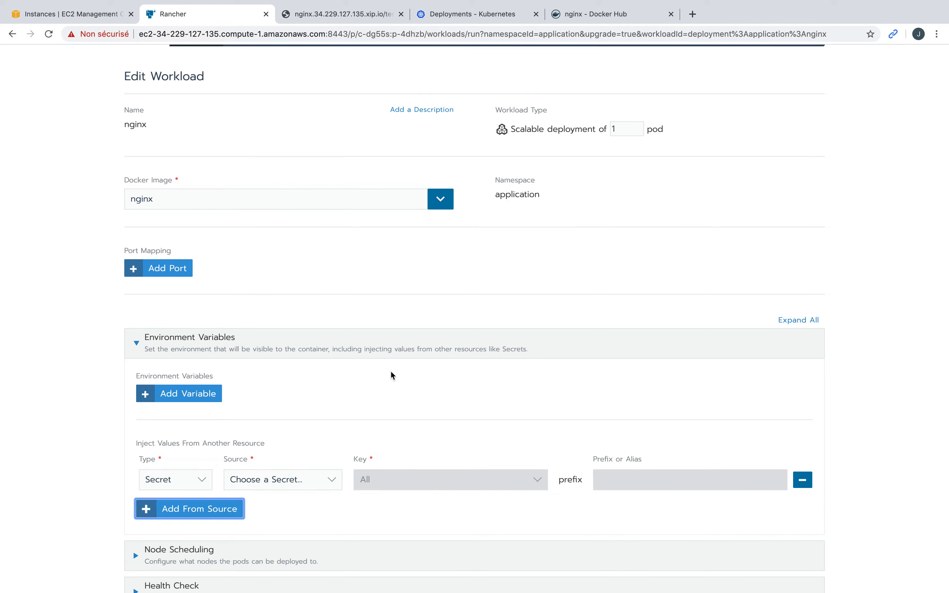
{"action": "left_click", "coordinate": [302, 480]}
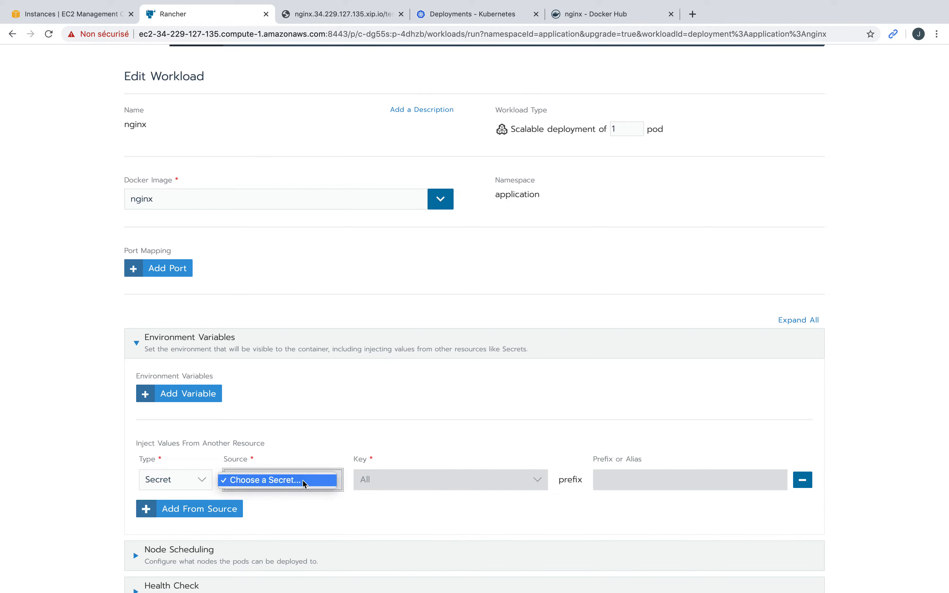
{"action": "left_click", "coordinate": [287, 485]}
{"action": "left_click", "coordinate": [191, 484]}
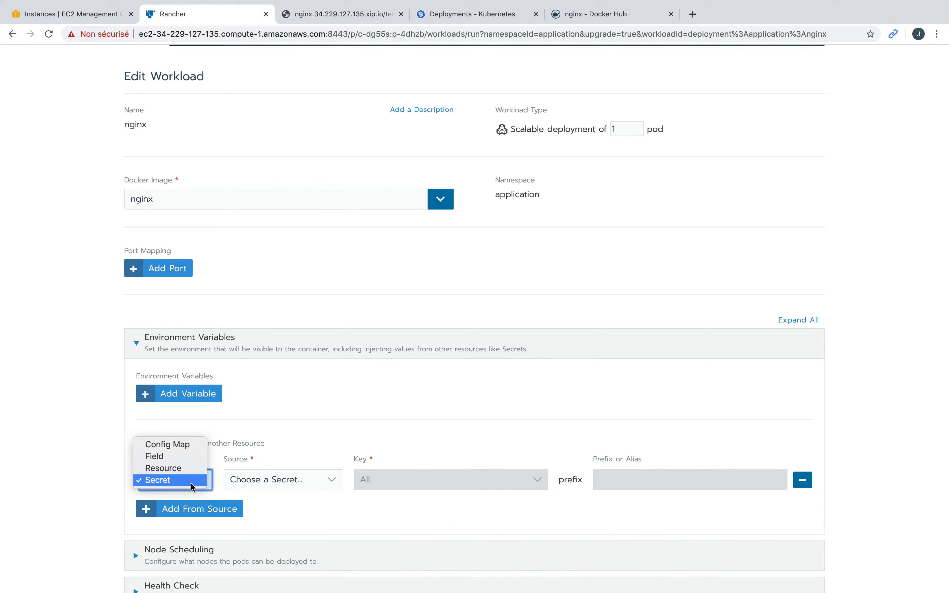
{"action": "left_click", "coordinate": [180, 468]}
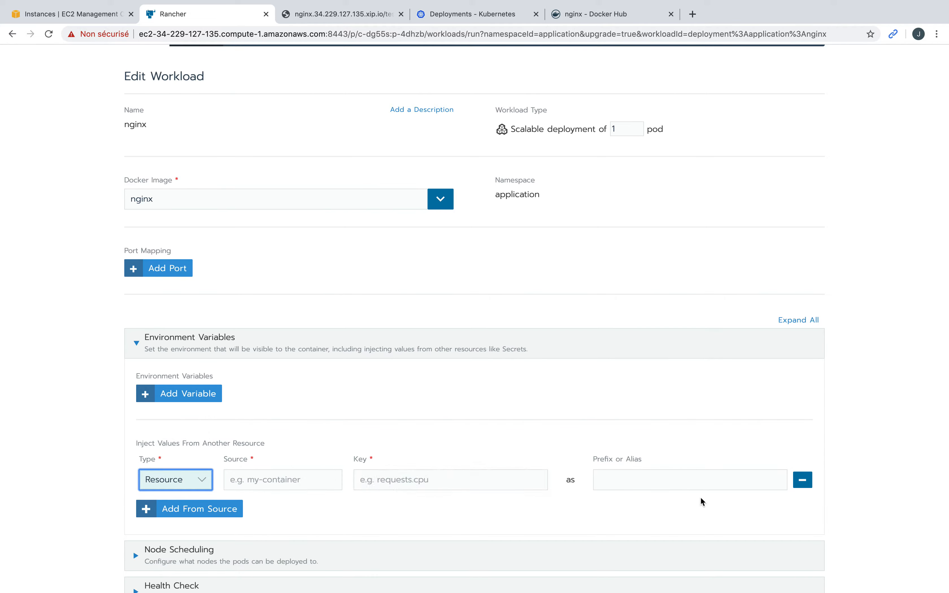
{"action": "left_click", "coordinate": [803, 481]}
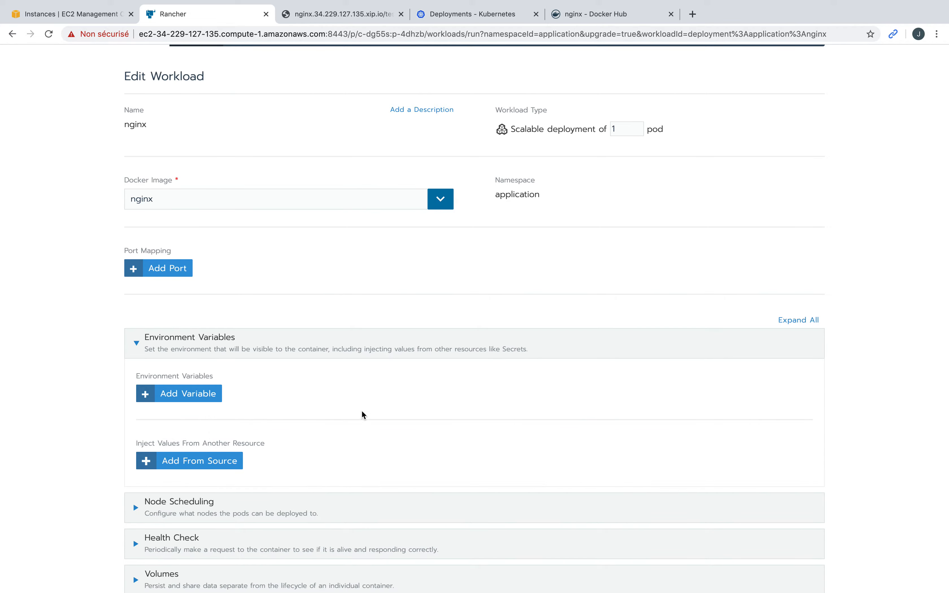
{"action": "scroll", "coordinate": [362, 411], "scroll_direction": "up", "scroll_amount": 2}
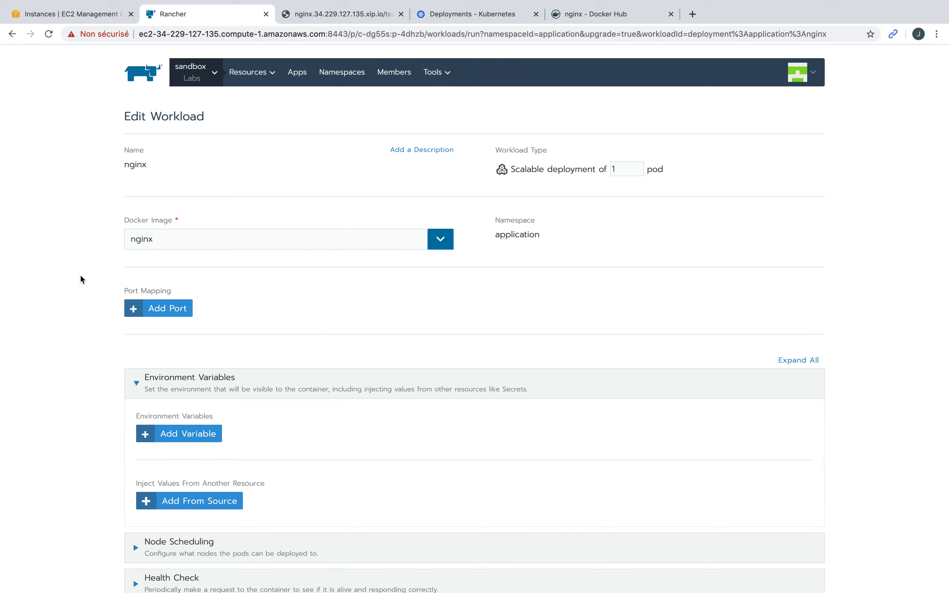
Step: Add a TCP port mapping to nginx, exposed as NodePort (On every node) with a random listening port
{"action": "left_click", "coordinate": [173, 307]}
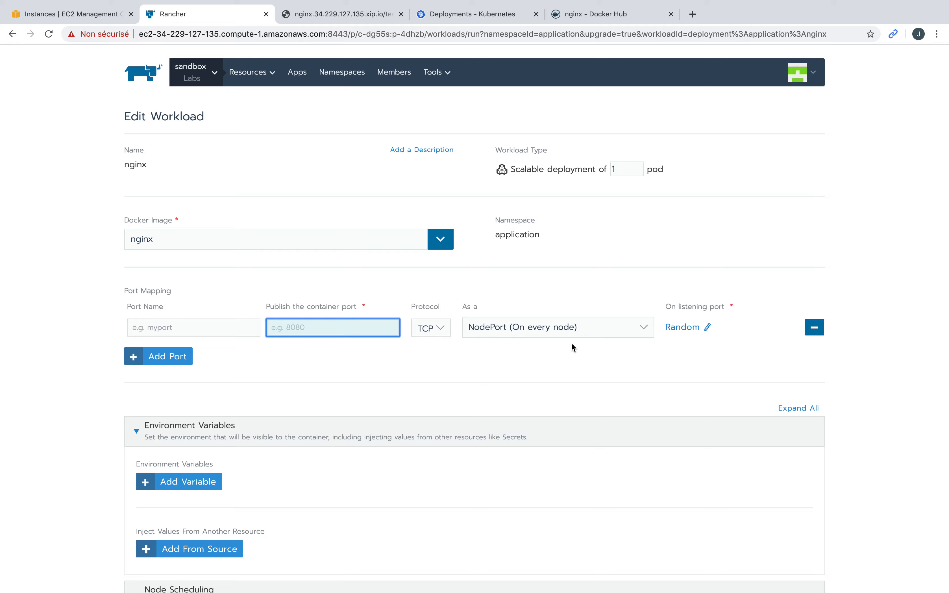
{"action": "left_click", "coordinate": [573, 332]}
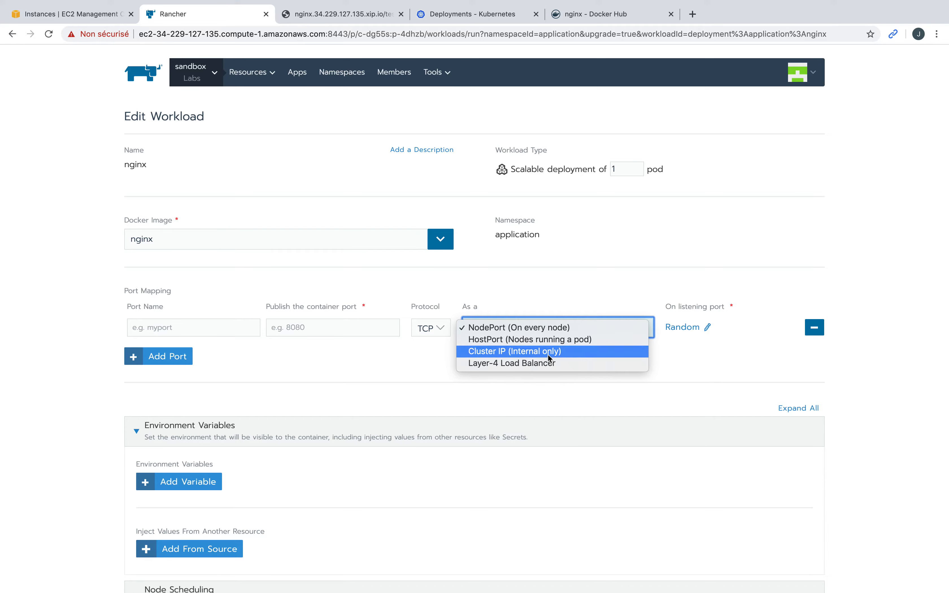
{"action": "left_click", "coordinate": [471, 388]}
{"action": "left_click", "coordinate": [512, 327]}
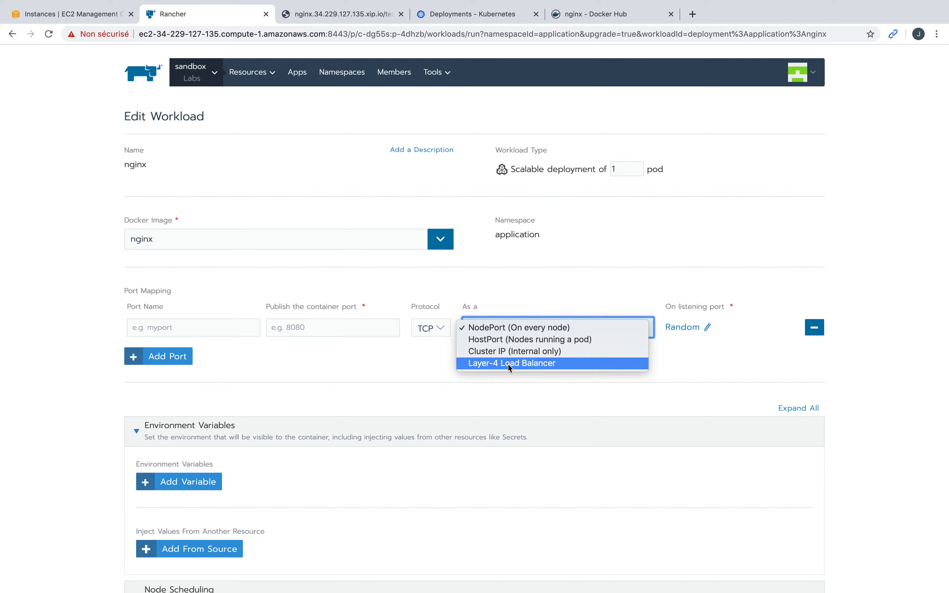
{"action": "left_click", "coordinate": [397, 378]}
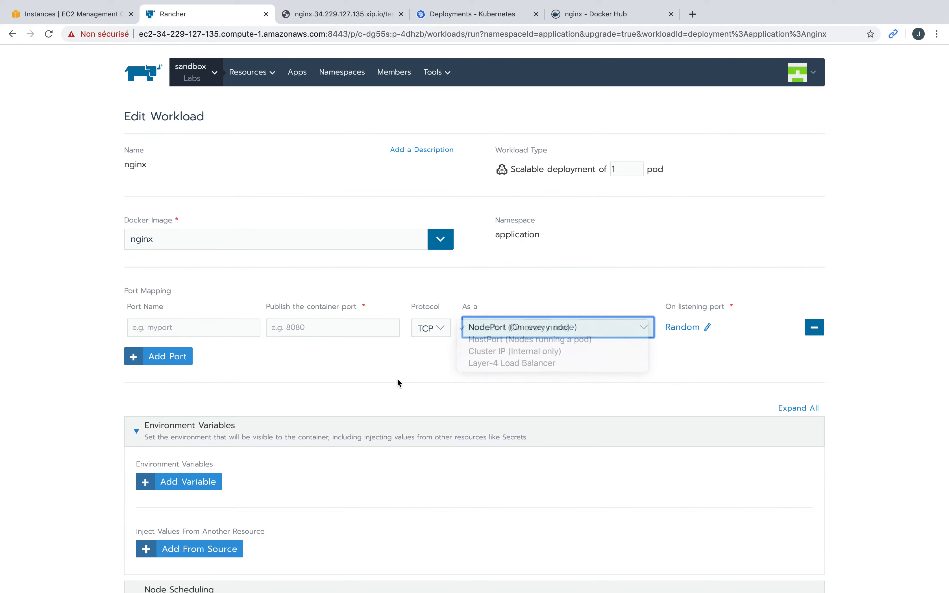
{"action": "left_click", "coordinate": [198, 80]}
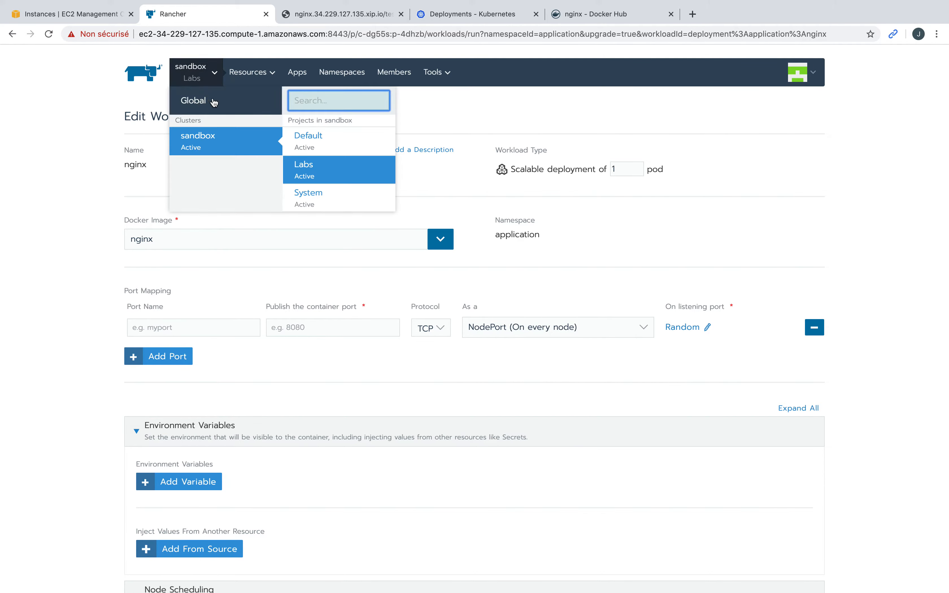
{"action": "left_click", "coordinate": [245, 75]}
{"action": "left_click", "coordinate": [241, 94]}
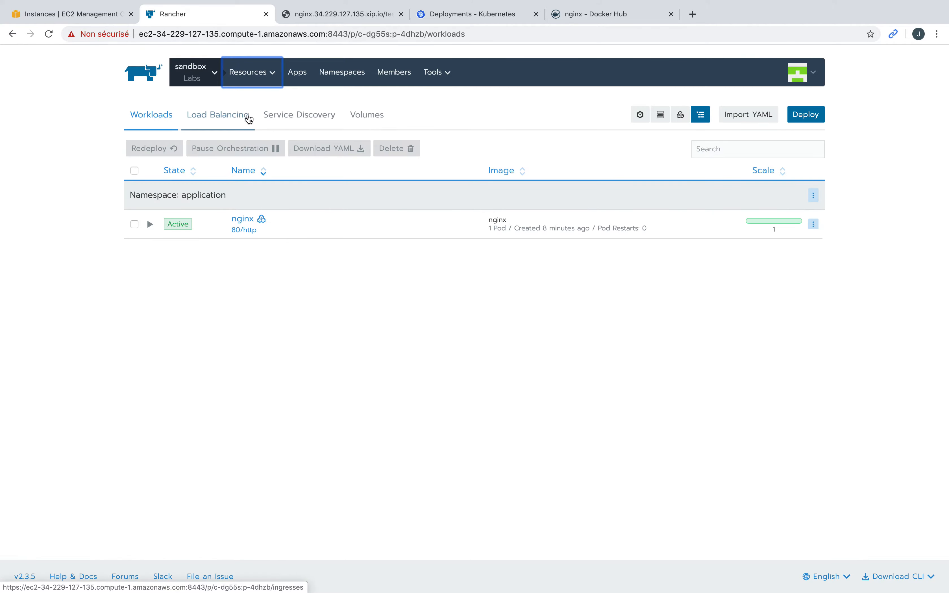
{"action": "key", "text": "ctrl+Left"}
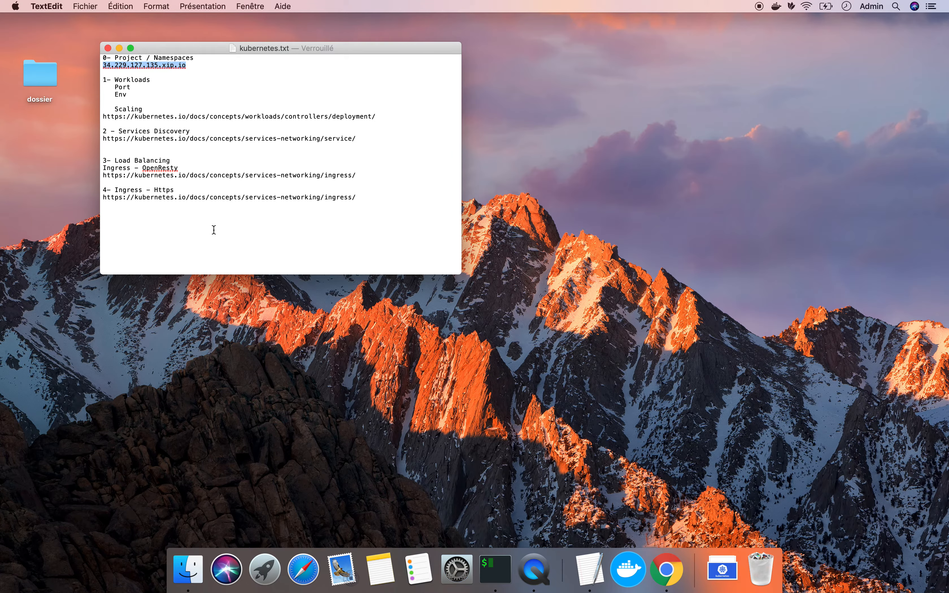
{"action": "key", "text": "ctrl+Right"}
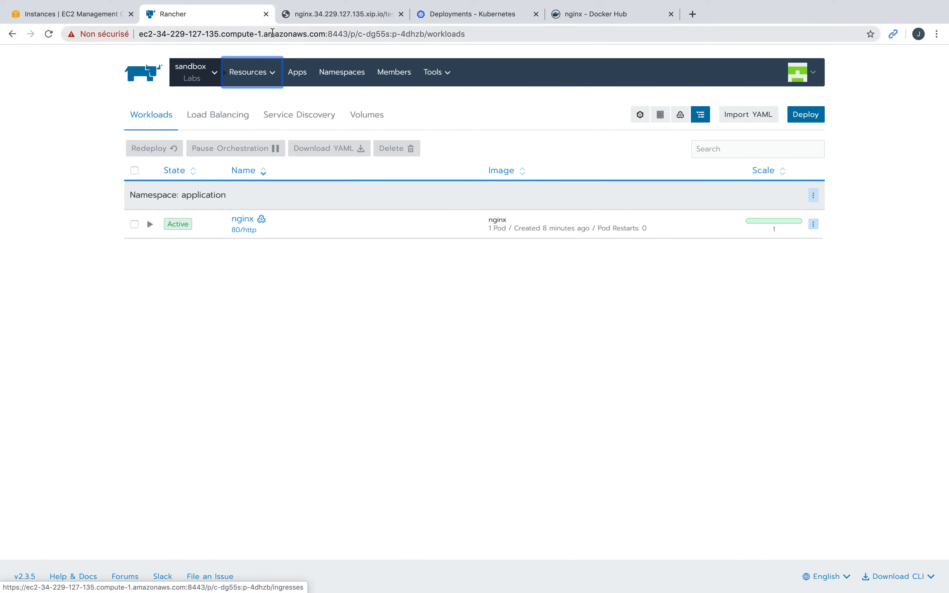
{"action": "left_click", "coordinate": [338, 14]}
{"action": "left_click", "coordinate": [226, 35]}
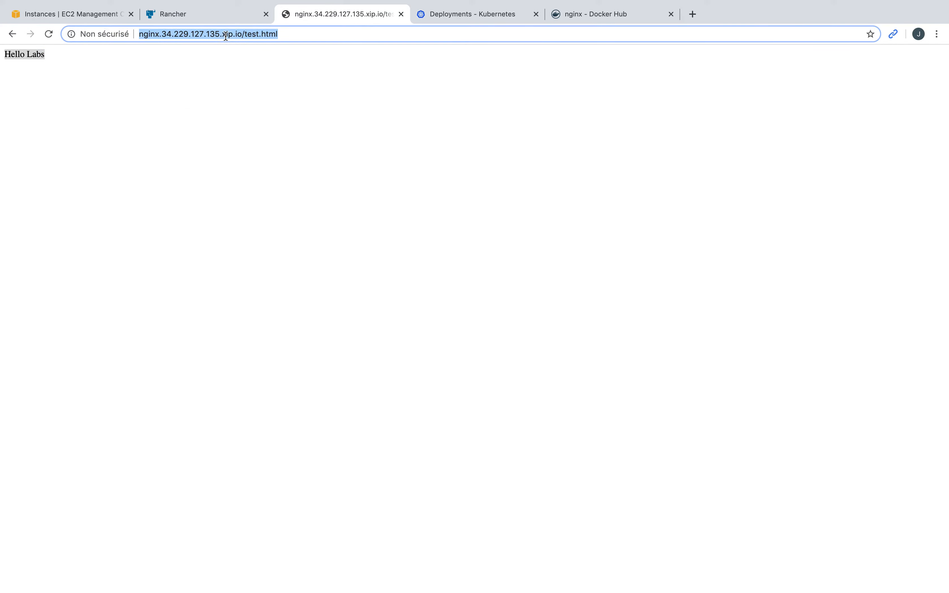
{"action": "left_click", "coordinate": [47, 35]}
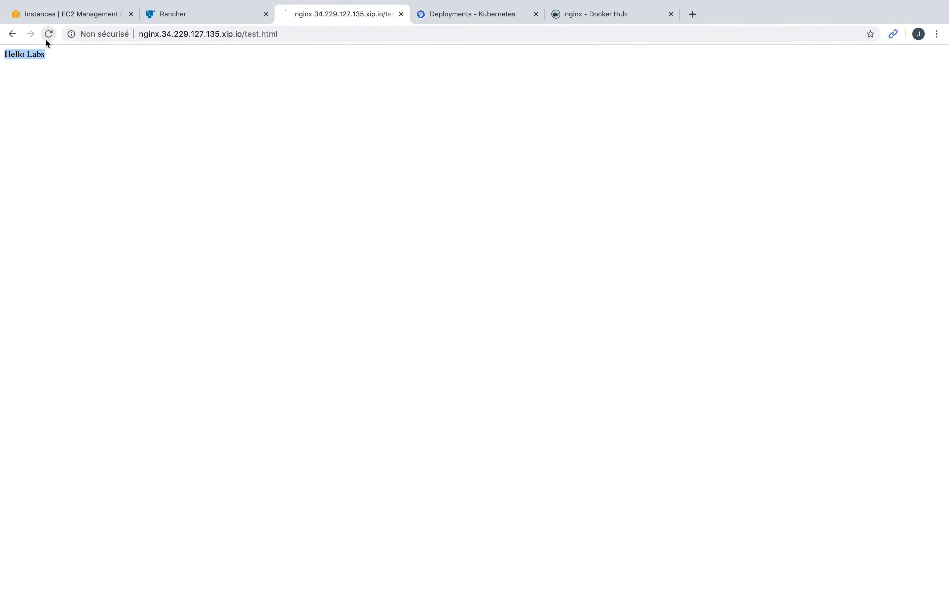
{"action": "left_click", "coordinate": [174, 34]}
Step: Go to the project's Load Balancing ingress list
{"action": "left_click", "coordinate": [206, 15]}
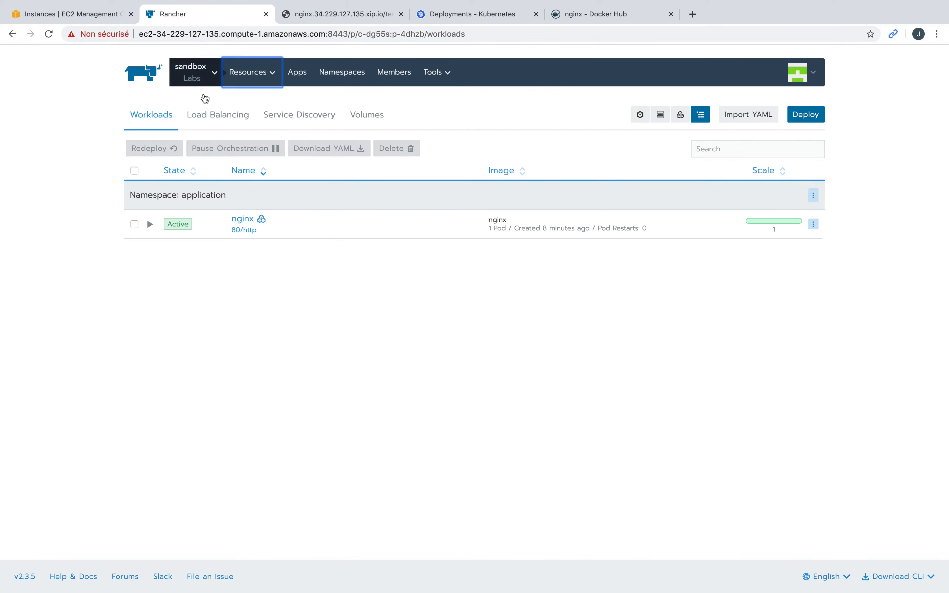
{"action": "left_click", "coordinate": [196, 73]}
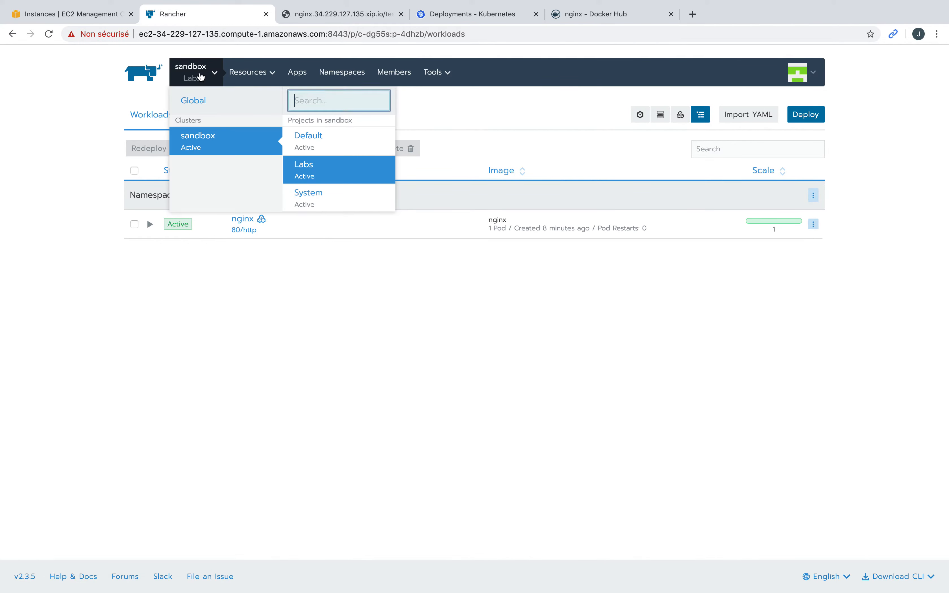
{"action": "left_click", "coordinate": [242, 74]}
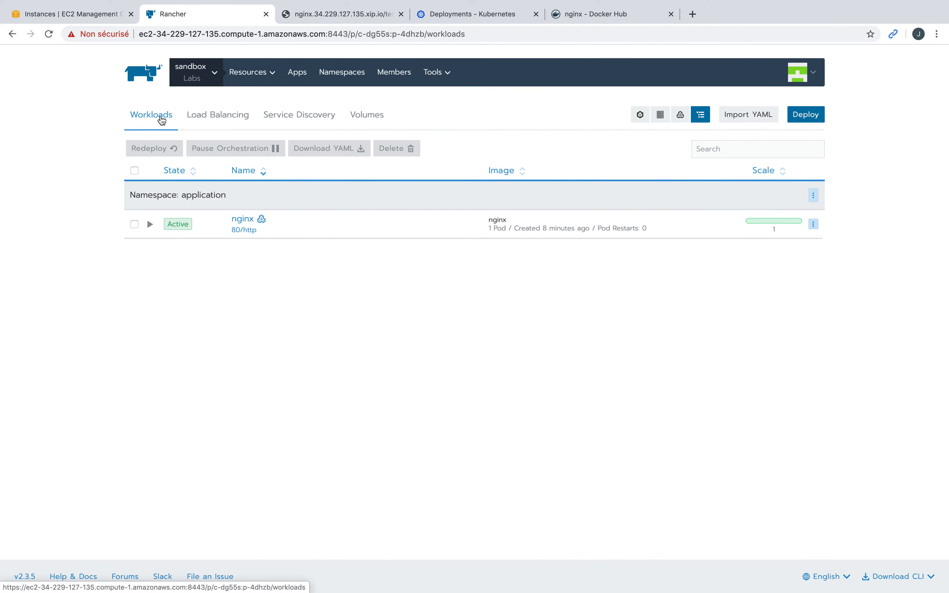
{"action": "left_click", "coordinate": [230, 117]}
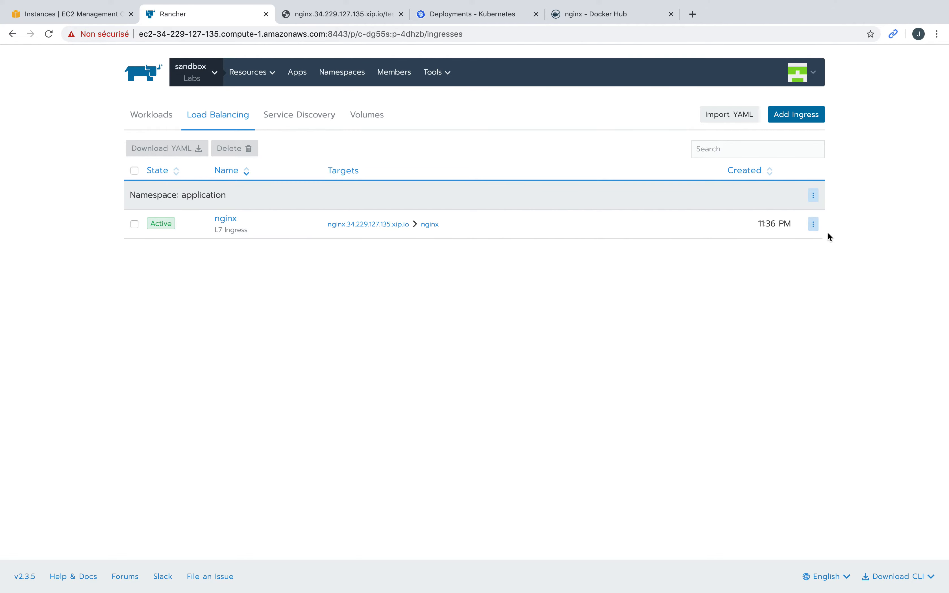
Step: Edit the nginx ingress and expand its SSL/TLS Certificates section, which lists none
{"action": "left_click", "coordinate": [814, 224]}
{"action": "left_click", "coordinate": [782, 246]}
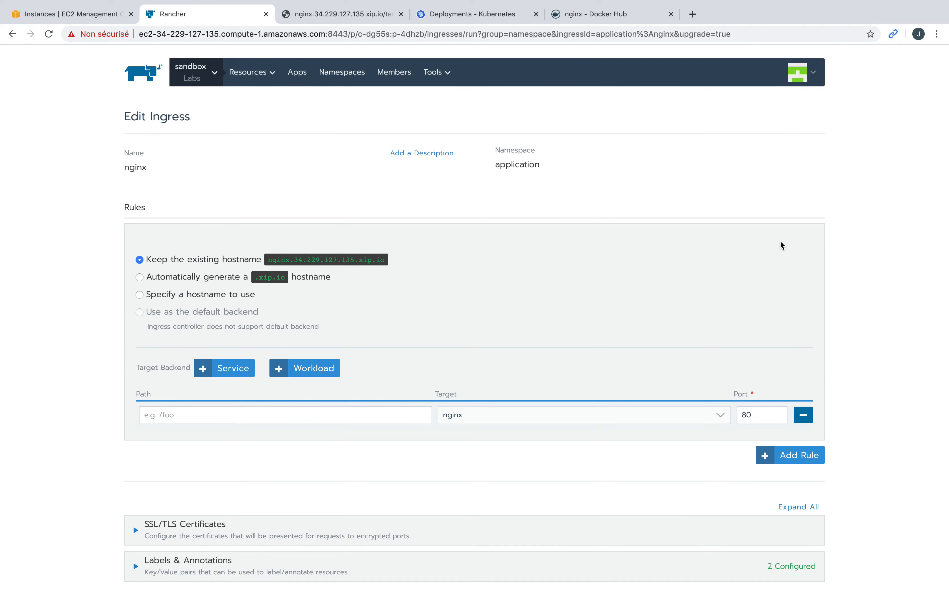
{"action": "scroll", "coordinate": [503, 366], "scroll_direction": "down", "scroll_amount": 3}
{"action": "left_click", "coordinate": [220, 471]}
{"action": "scroll", "coordinate": [314, 511], "scroll_direction": "down", "scroll_amount": 2}
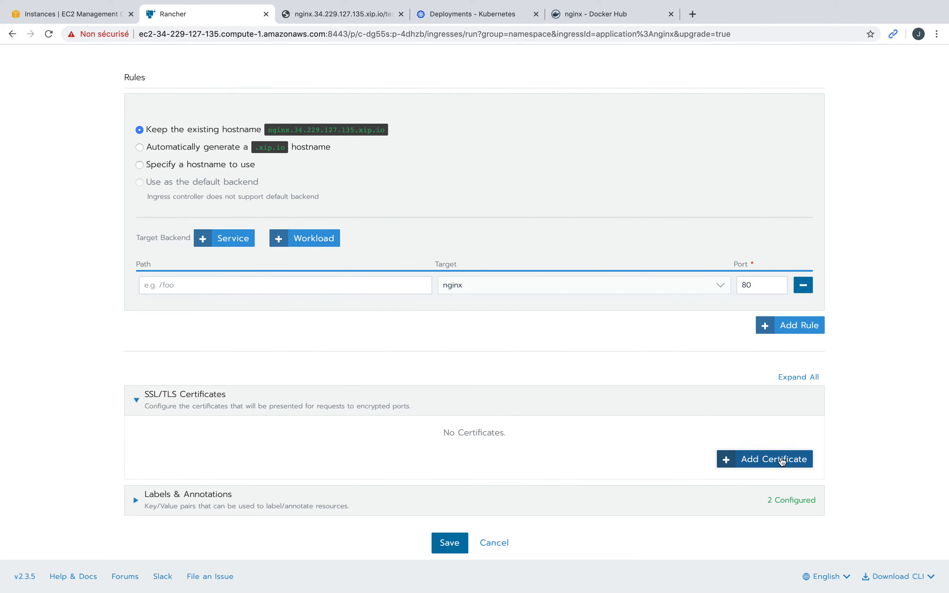
Step: Add a TLS certificate entry using the default ingress controller certificate
{"action": "left_click", "coordinate": [782, 460]}
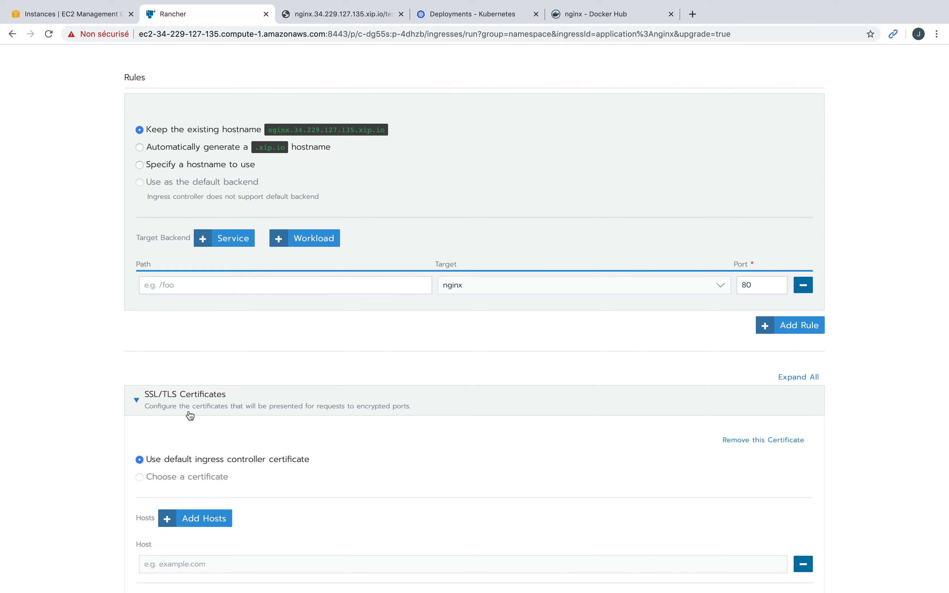
{"action": "scroll", "coordinate": [192, 408], "scroll_direction": "up", "scroll_amount": 2}
{"action": "scroll", "coordinate": [192, 408], "scroll_direction": "down", "scroll_amount": 3}
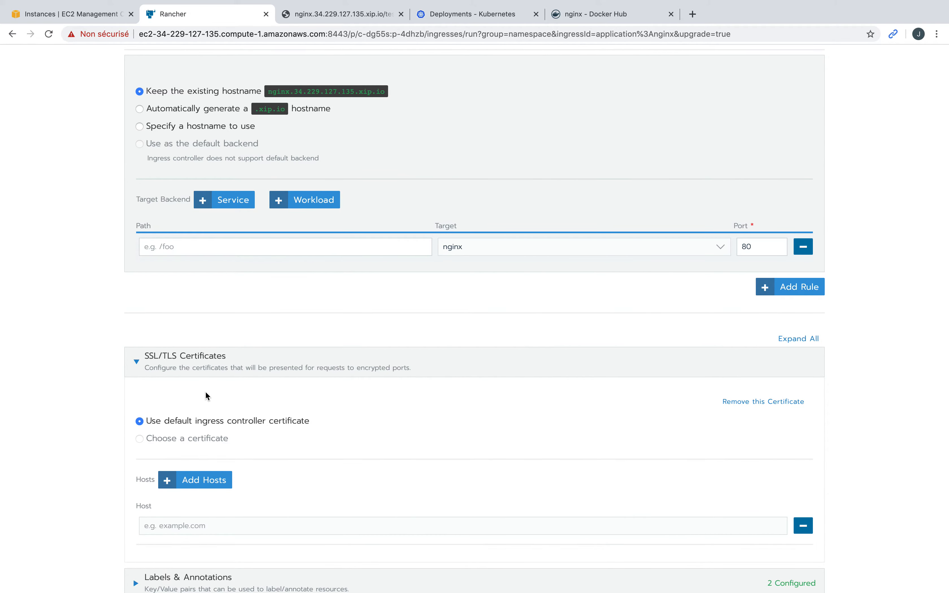
{"action": "scroll", "coordinate": [207, 395], "scroll_direction": "up", "scroll_amount": 5}
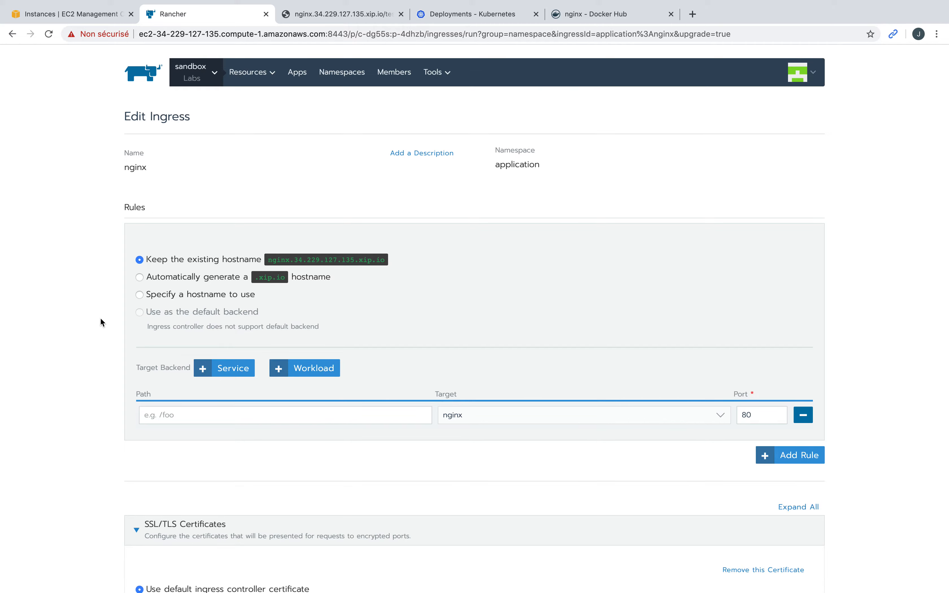
{"action": "scroll", "coordinate": [100, 317], "scroll_direction": "down", "scroll_amount": 5}
{"action": "scroll", "coordinate": [100, 317], "scroll_direction": "down", "scroll_amount": 3}
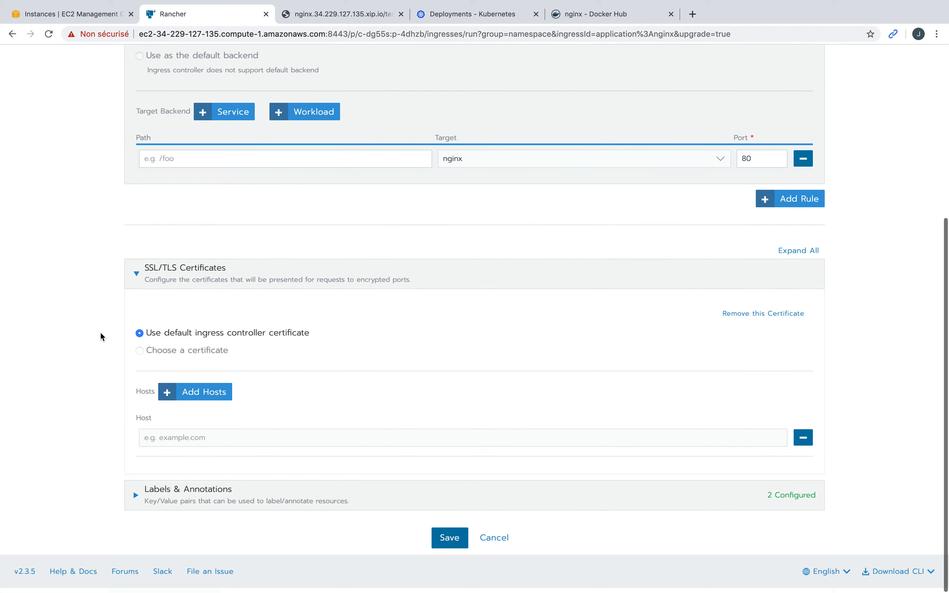
Step: Switch the ingress rule to an automatically generated .xip.io hostname
{"action": "scroll", "coordinate": [226, 345], "scroll_direction": "up", "scroll_amount": 7}
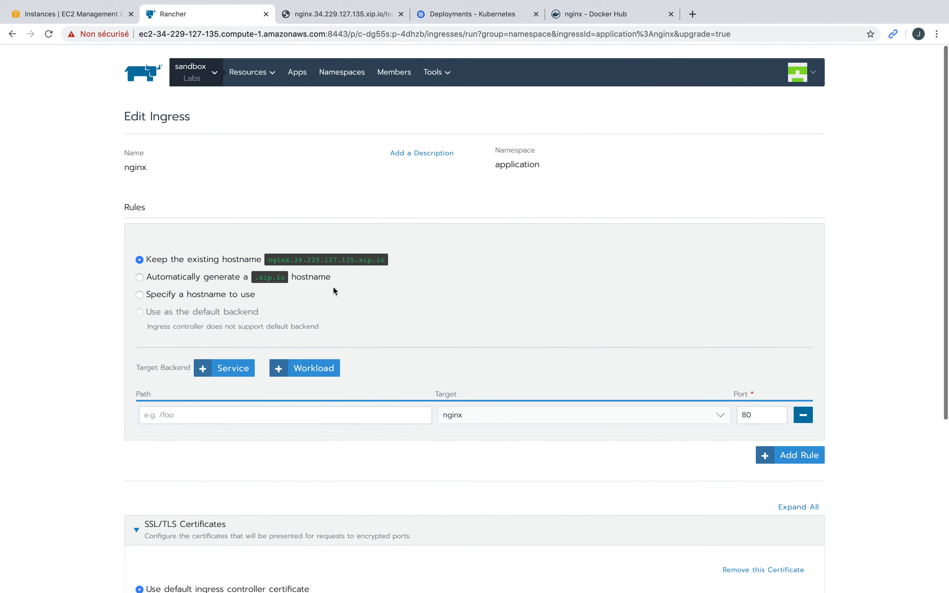
{"action": "left_click_drag", "start_coordinate": [269, 259], "coordinate": [377, 261]}
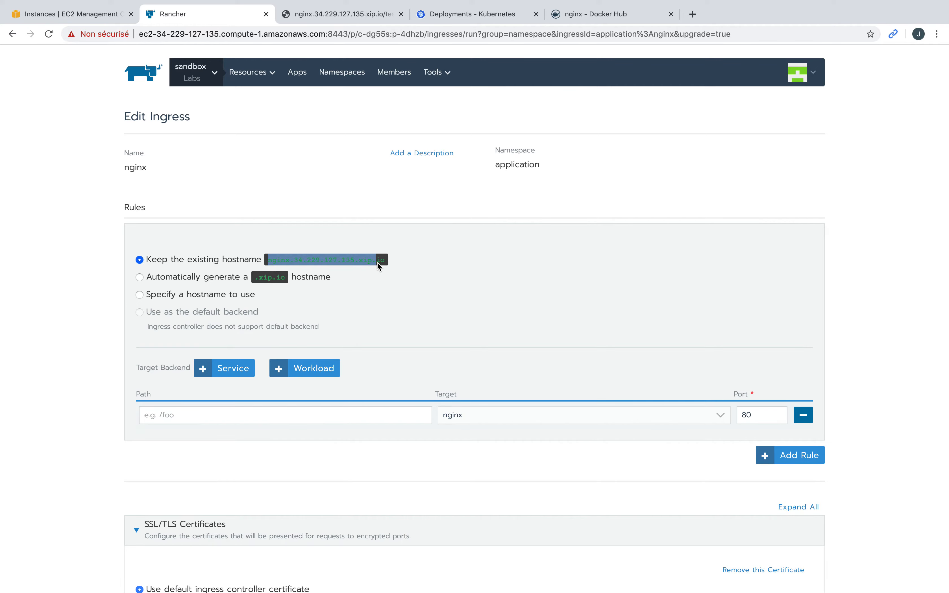
{"action": "left_click", "coordinate": [163, 277]}
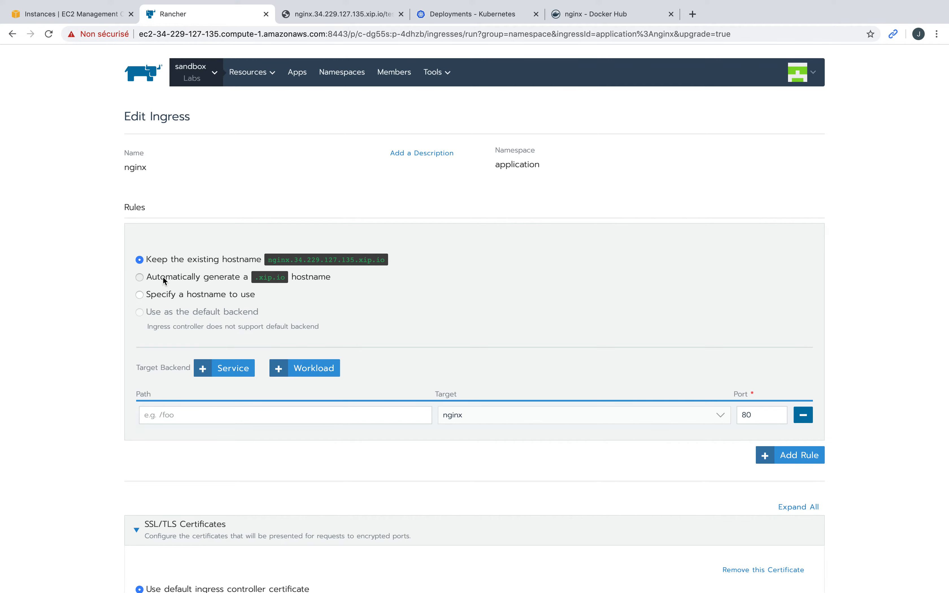
Step: Return the ingress rule to keeping the existing hostname
{"action": "left_click", "coordinate": [156, 296]}
{"action": "triple_click", "coordinate": [622, 278]}
{"action": "key", "text": "super+c"}
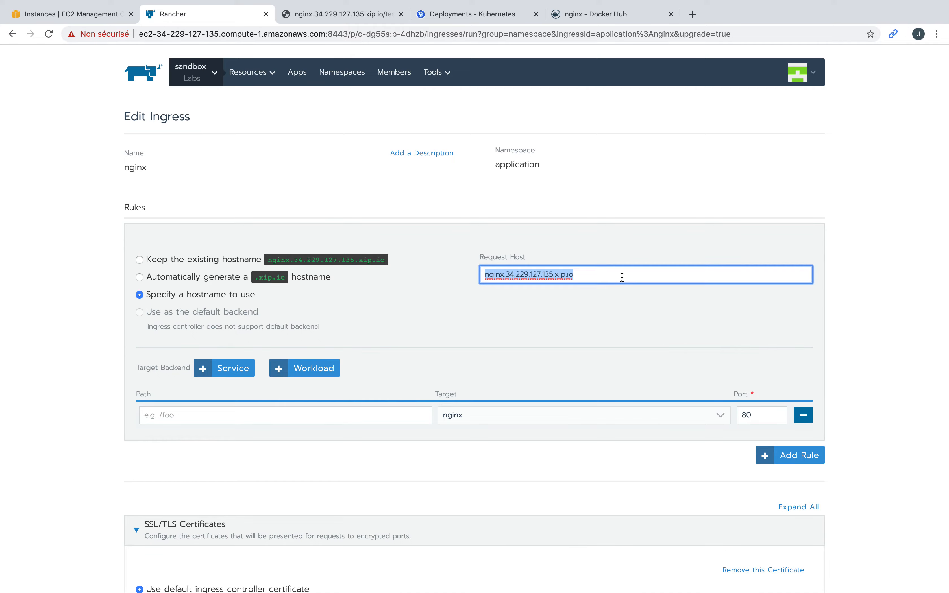
{"action": "scroll", "coordinate": [495, 309], "scroll_direction": "down", "scroll_amount": 7}
{"action": "scroll", "coordinate": [352, 291], "scroll_direction": "up", "scroll_amount": 7}
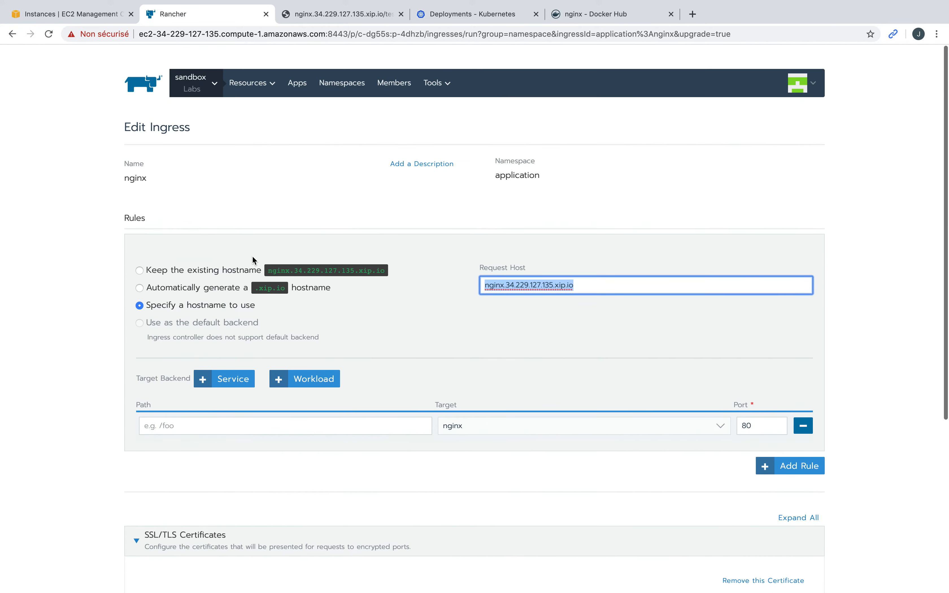
{"action": "left_click", "coordinate": [149, 260]}
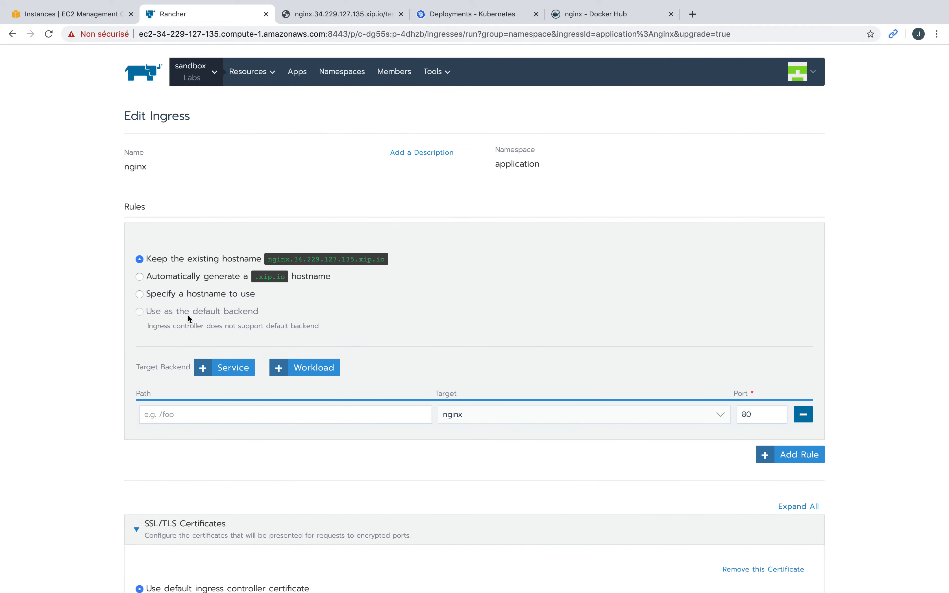
Step: Set the certificate host to nginx.34.229.127.135.xip.io and save the ingress
{"action": "scroll", "coordinate": [187, 315], "scroll_direction": "down", "scroll_amount": 5}
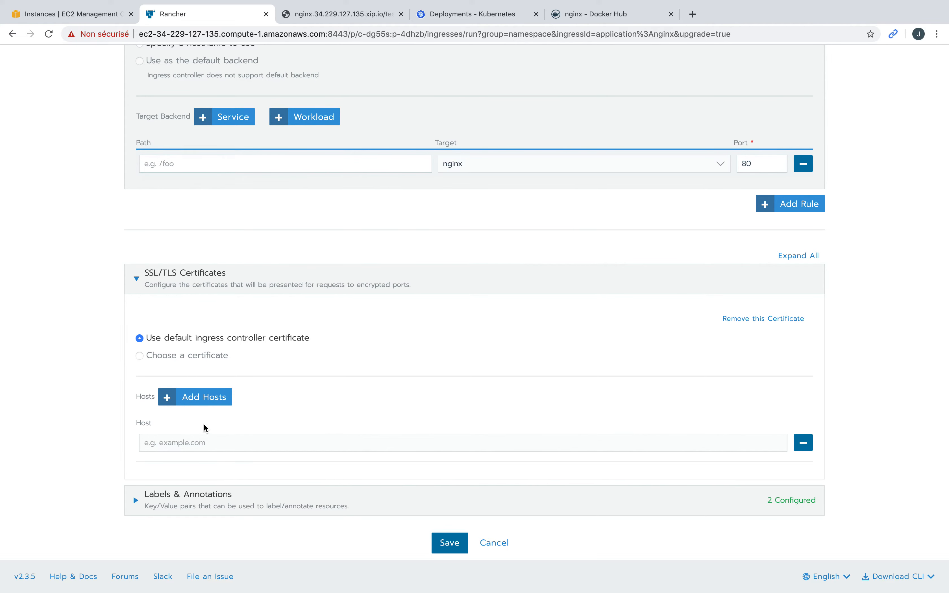
{"action": "left_click", "coordinate": [205, 441]}
{"action": "key", "text": "super+v"}
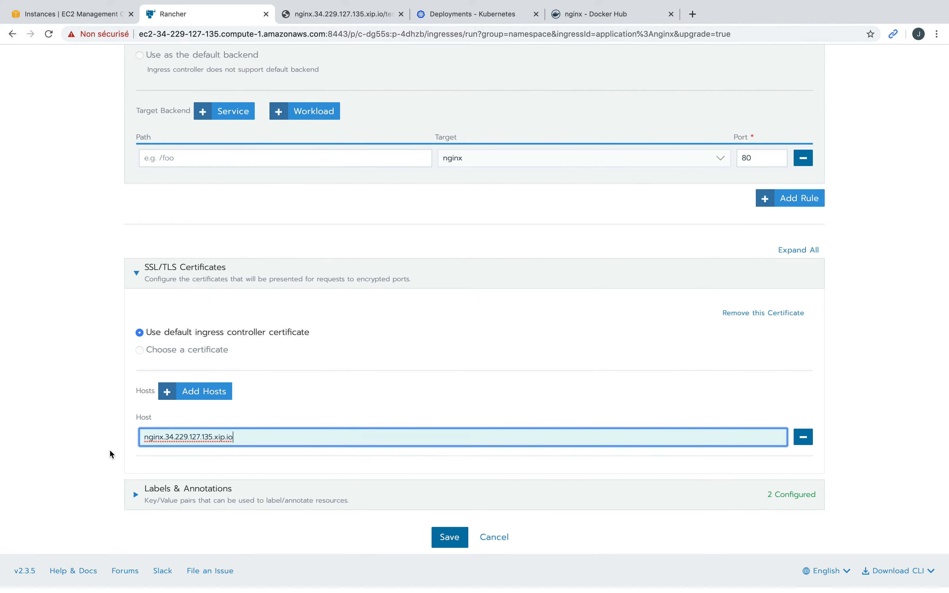
{"action": "left_click", "coordinate": [458, 544]}
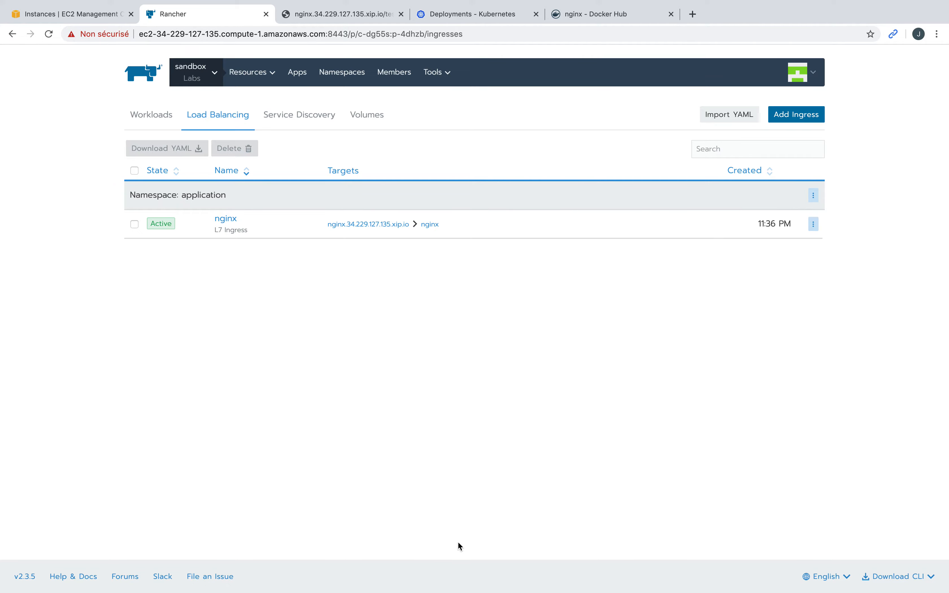
Step: Inspect the nginx ingress YAML, confirming nginx.34.229.127.135.xip.io under tls hosts
{"action": "left_click", "coordinate": [814, 224]}
{"action": "left_click", "coordinate": [790, 280]}
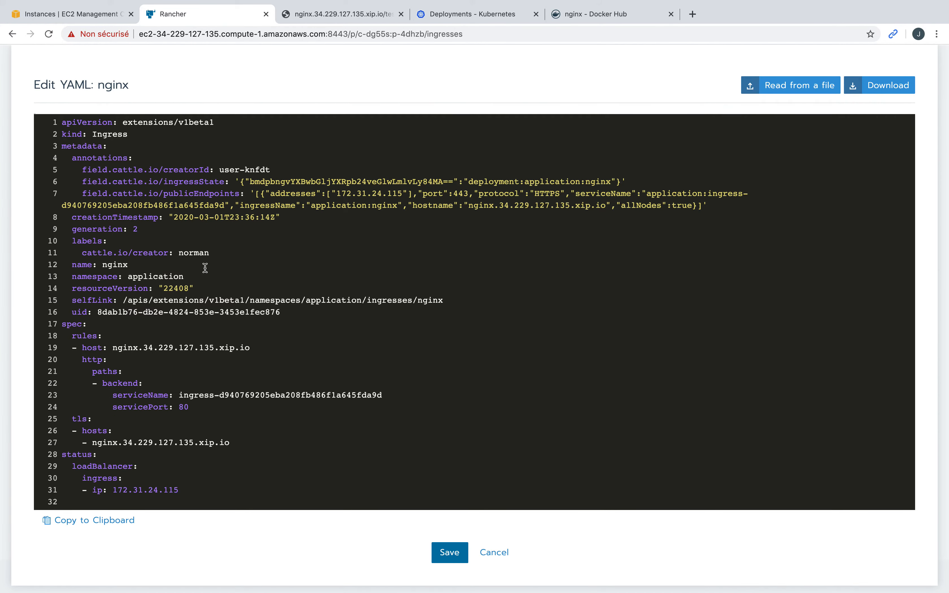
{"action": "double_click", "coordinate": [115, 134]}
{"action": "scroll", "coordinate": [189, 332], "scroll_direction": "down", "scroll_amount": 1}
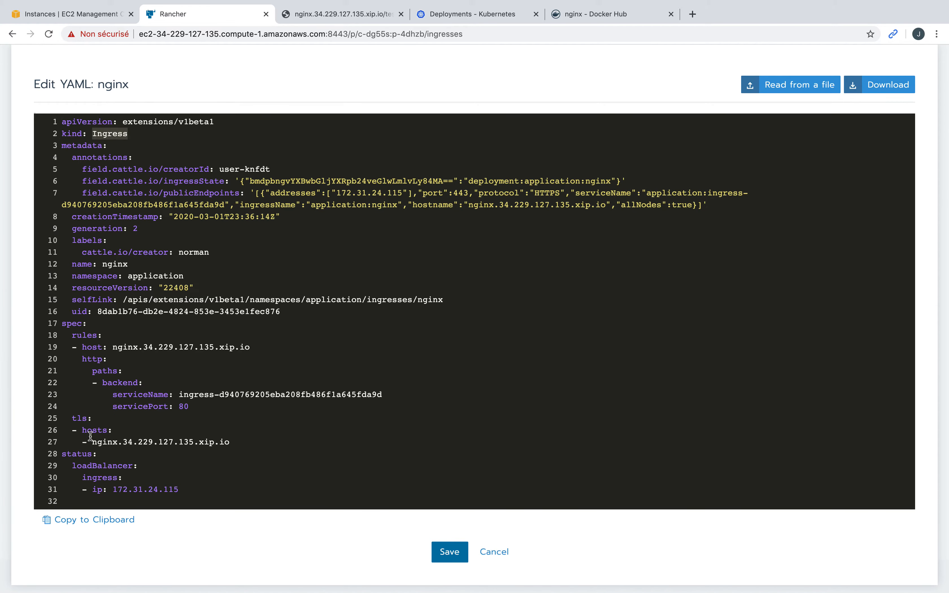
{"action": "double_click", "coordinate": [81, 417]}
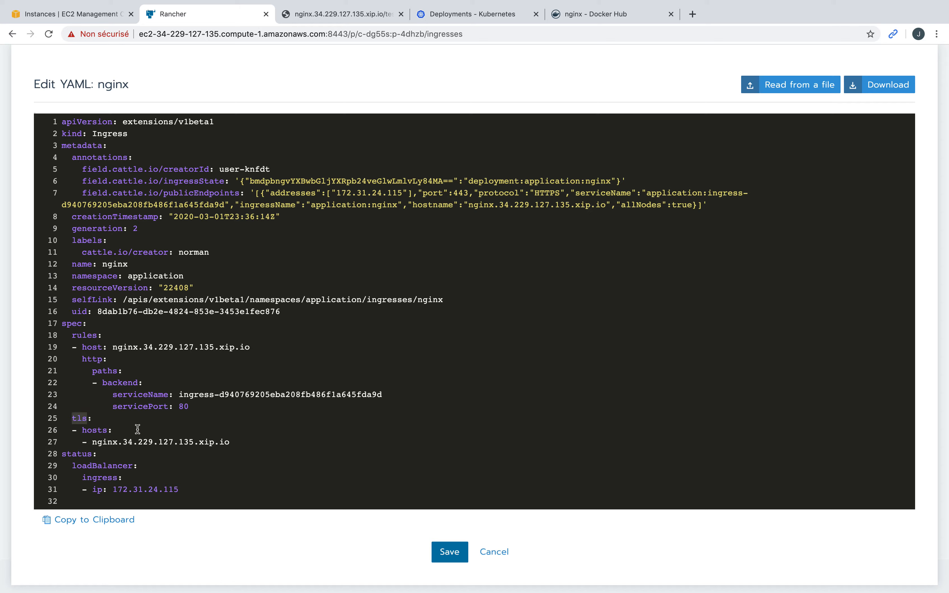
{"action": "double_click", "coordinate": [103, 430]}
{"action": "left_click_drag", "start_coordinate": [92, 445], "coordinate": [235, 446]}
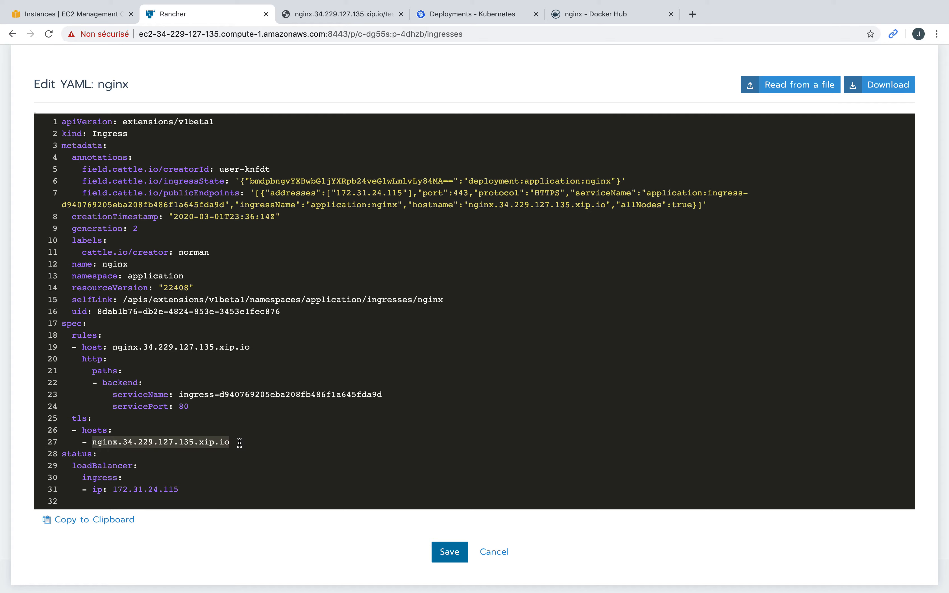
Step: Save the YAML view and open nginx.34.229.127.135.xip.io in a new tab
{"action": "left_click", "coordinate": [450, 552]}
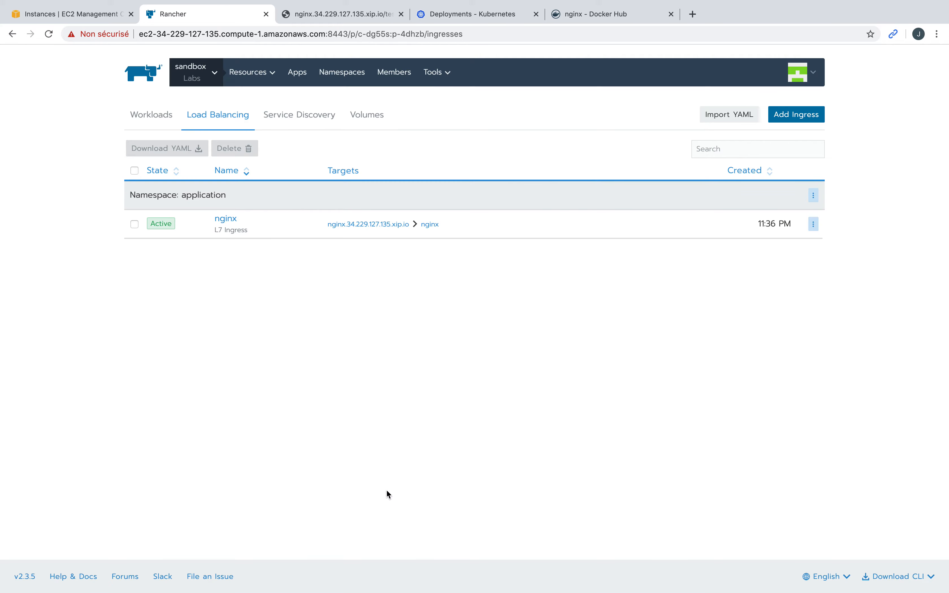
{"action": "left_click", "coordinate": [360, 226]}
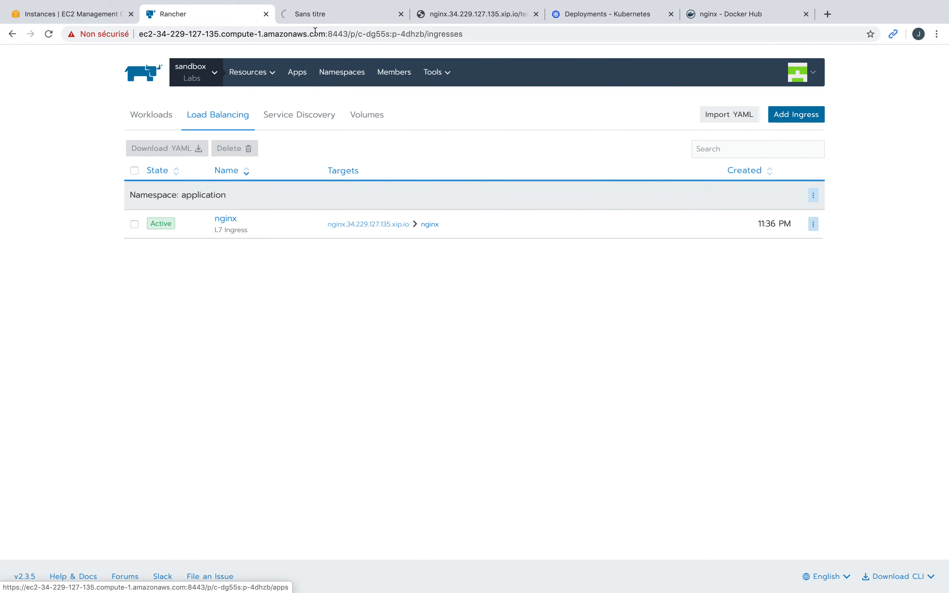
Step: Open the nginx site and proceed past the certificate warning
{"action": "left_click", "coordinate": [332, 21]}
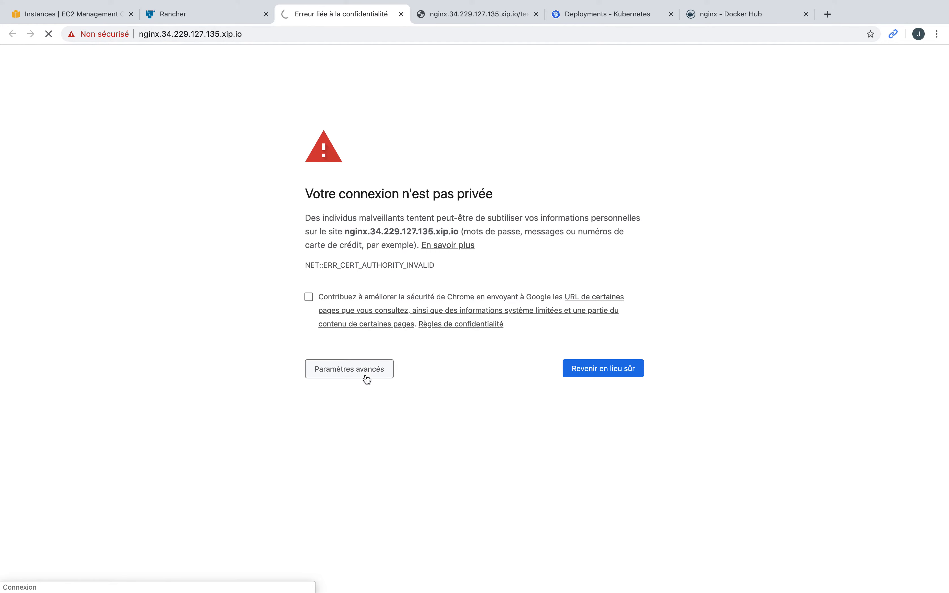
{"action": "left_click", "coordinate": [364, 369]}
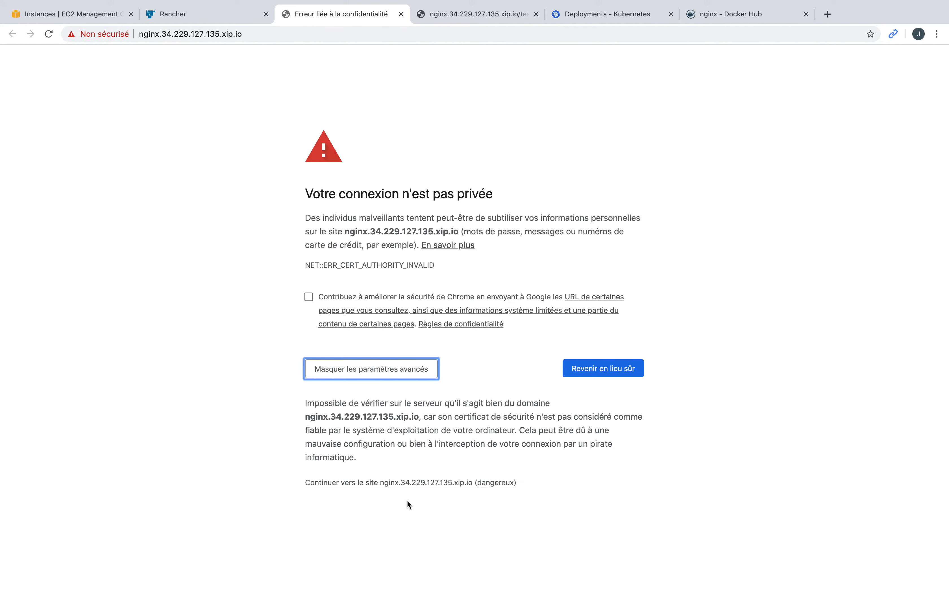
{"action": "left_click", "coordinate": [433, 482]}
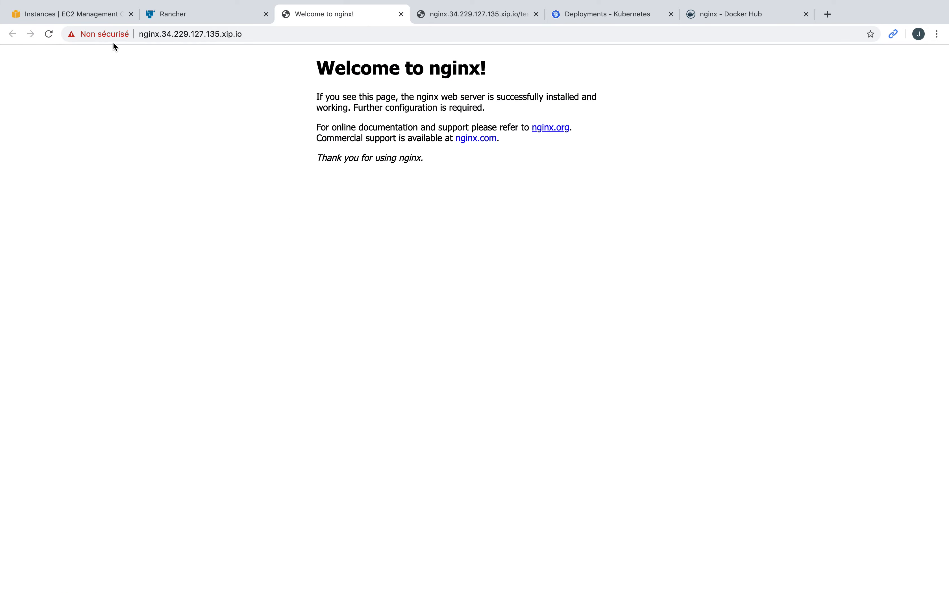
Step: Inspect the site's Kubernetes Ingress Controller Fake Certificate details, then return to Rancher
{"action": "left_click", "coordinate": [117, 36]}
{"action": "left_click", "coordinate": [142, 206]}
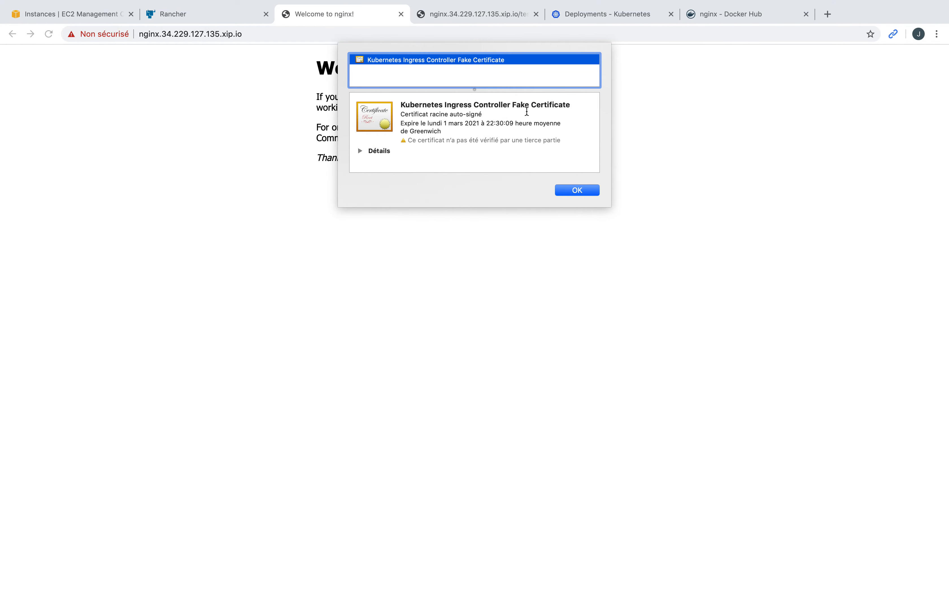
{"action": "left_click", "coordinate": [360, 152]}
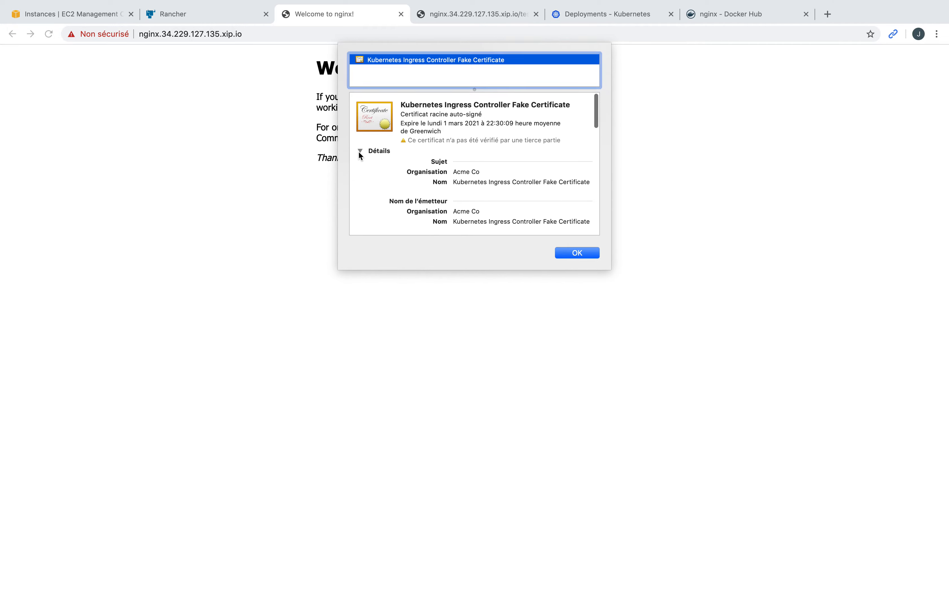
{"action": "scroll", "coordinate": [471, 185], "scroll_direction": "down", "scroll_amount": 5}
{"action": "scroll", "coordinate": [482, 182], "scroll_direction": "down", "scroll_amount": 5}
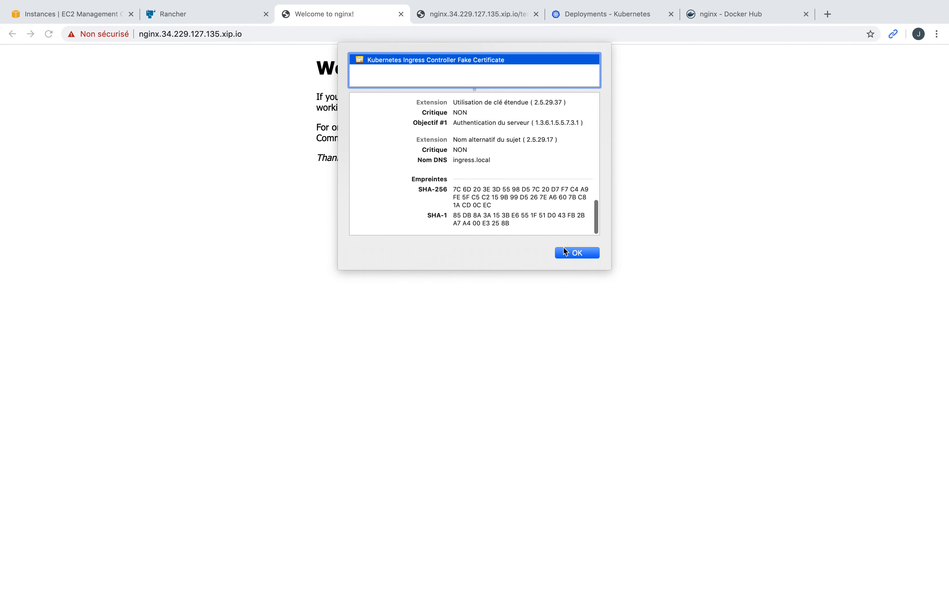
{"action": "left_click", "coordinate": [577, 254]}
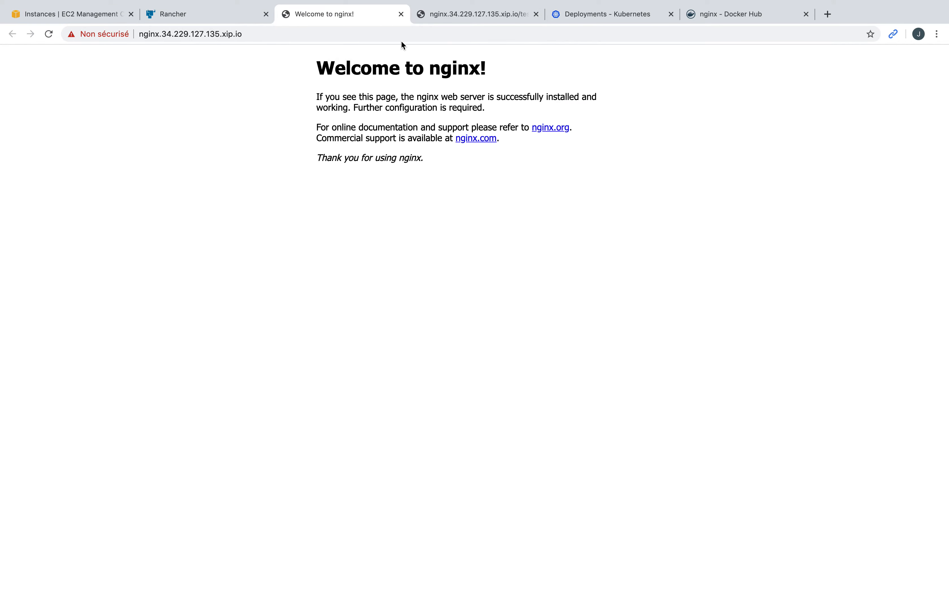
{"action": "left_click", "coordinate": [234, 18]}
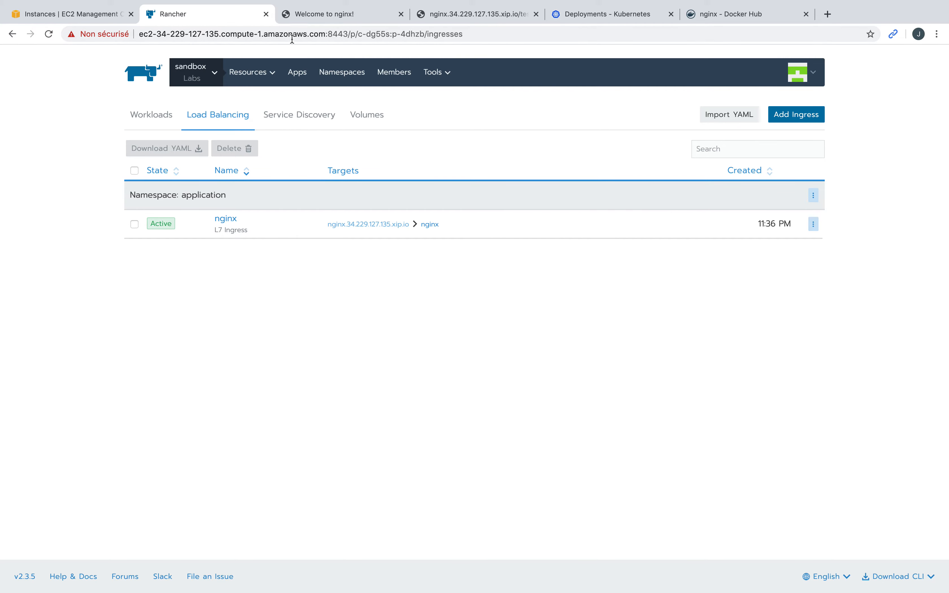
Step: Open the project's Secrets page from Rancher's Resources menu
{"action": "left_click", "coordinate": [292, 16]}
{"action": "left_click", "coordinate": [230, 19]}
{"action": "mouse_move", "coordinate": [269, 80]}
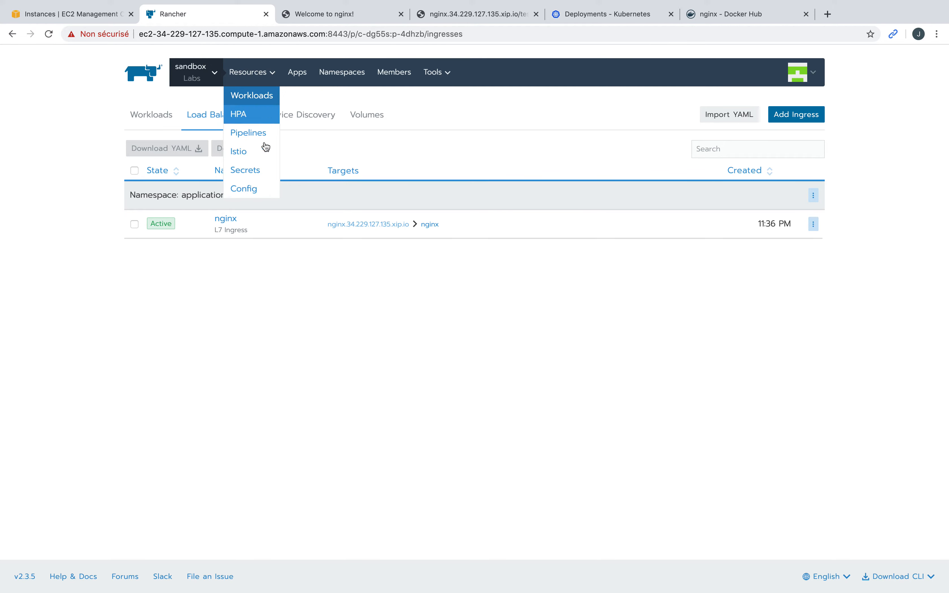
{"action": "left_click", "coordinate": [251, 170]}
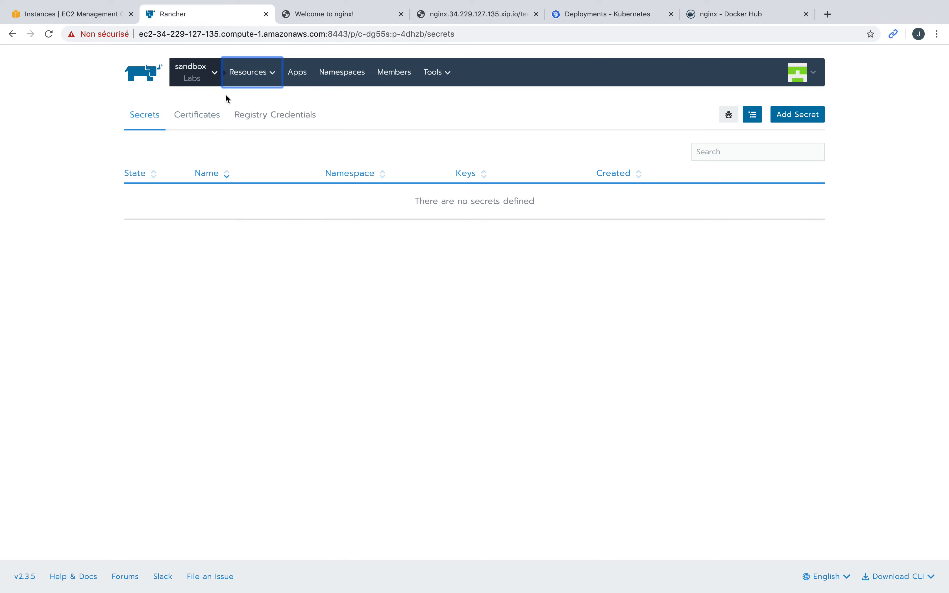
Step: Recheck the nginx site's invalid fake certificate, then return to the empty Secrets page
{"action": "mouse_move", "coordinate": [256, 73]}
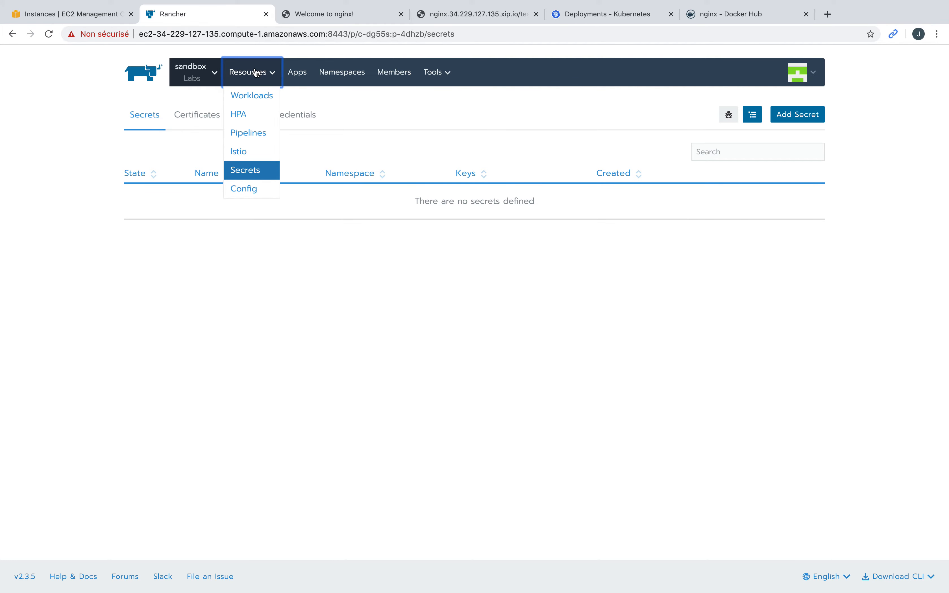
{"action": "left_click", "coordinate": [343, 15]}
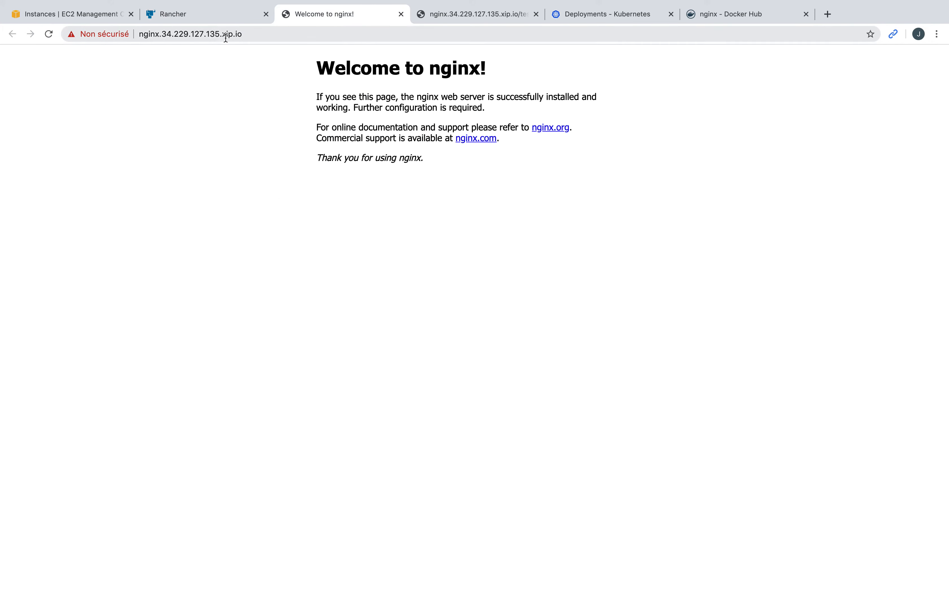
{"action": "left_click", "coordinate": [118, 35]}
{"action": "left_click", "coordinate": [148, 205]}
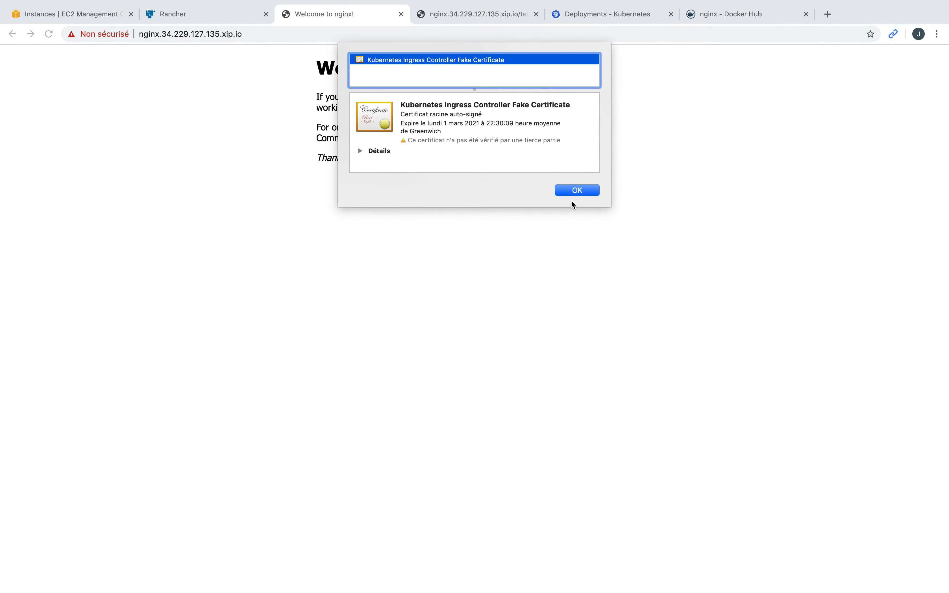
{"action": "left_click", "coordinate": [577, 191]}
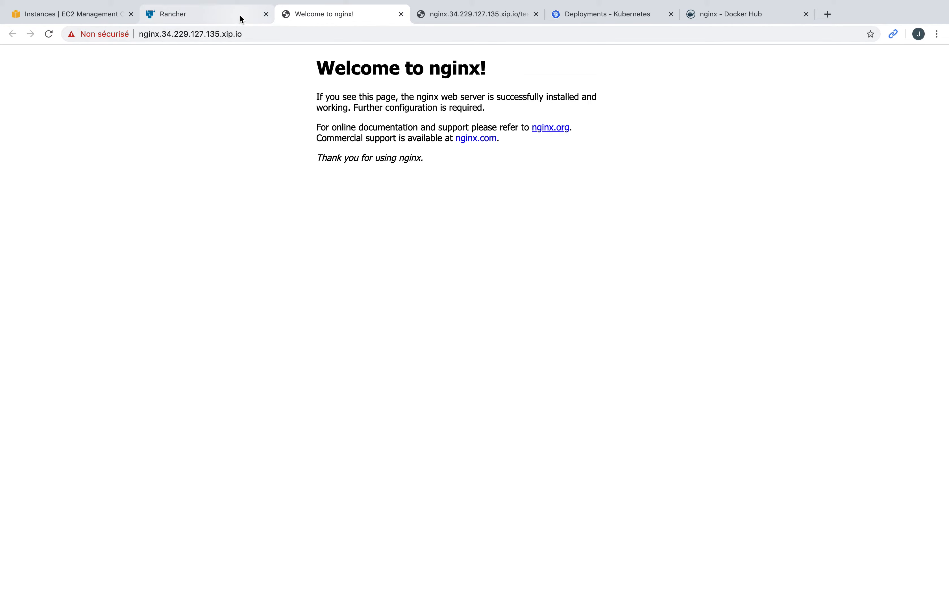
{"action": "left_click", "coordinate": [241, 19]}
{"action": "mouse_move", "coordinate": [256, 74]}
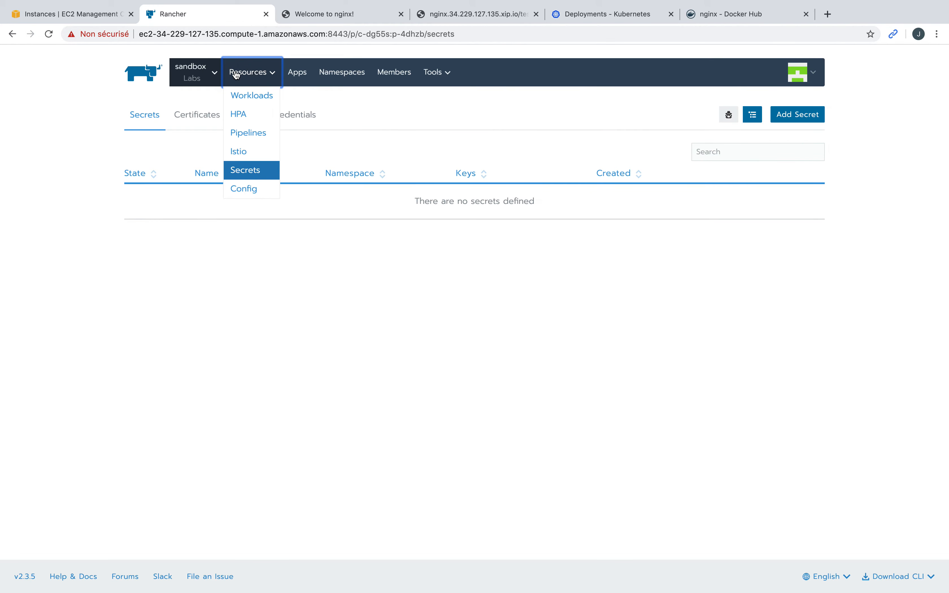
{"action": "left_click", "coordinate": [261, 176]}
{"action": "key", "text": "ctrl+Left"}
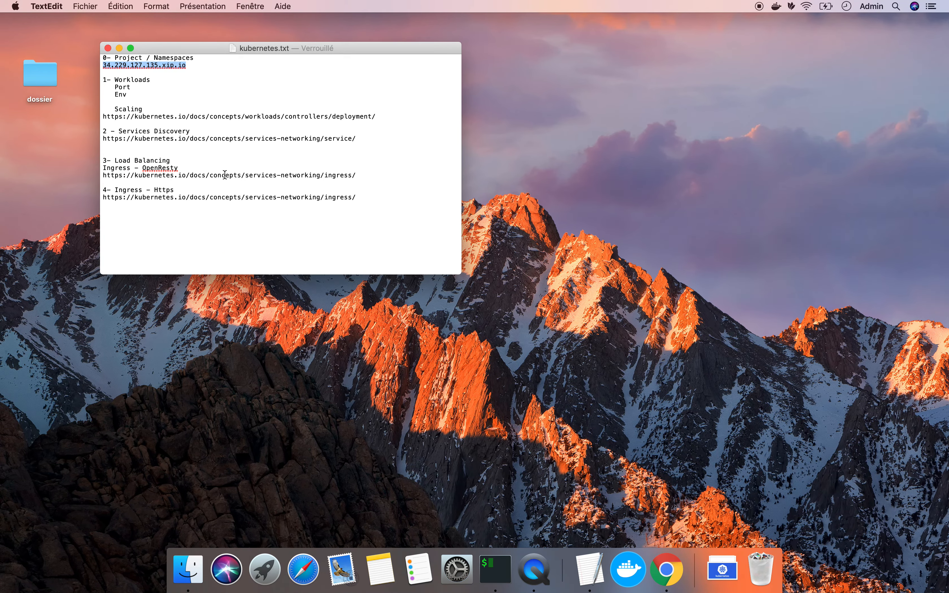
{"action": "key", "text": "ctrl+Right"}
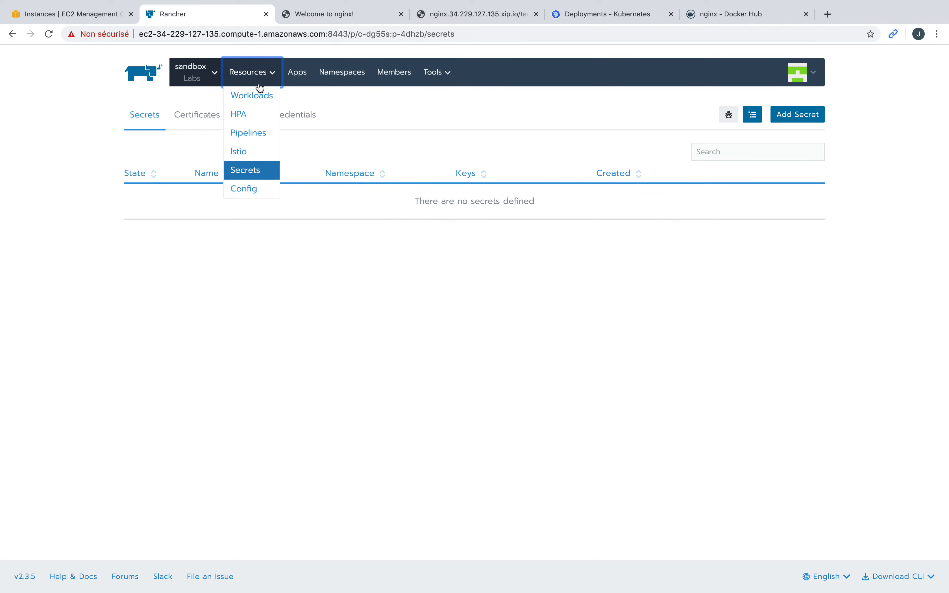
Step: Open the project's Certificates list
{"action": "left_click", "coordinate": [252, 179]}
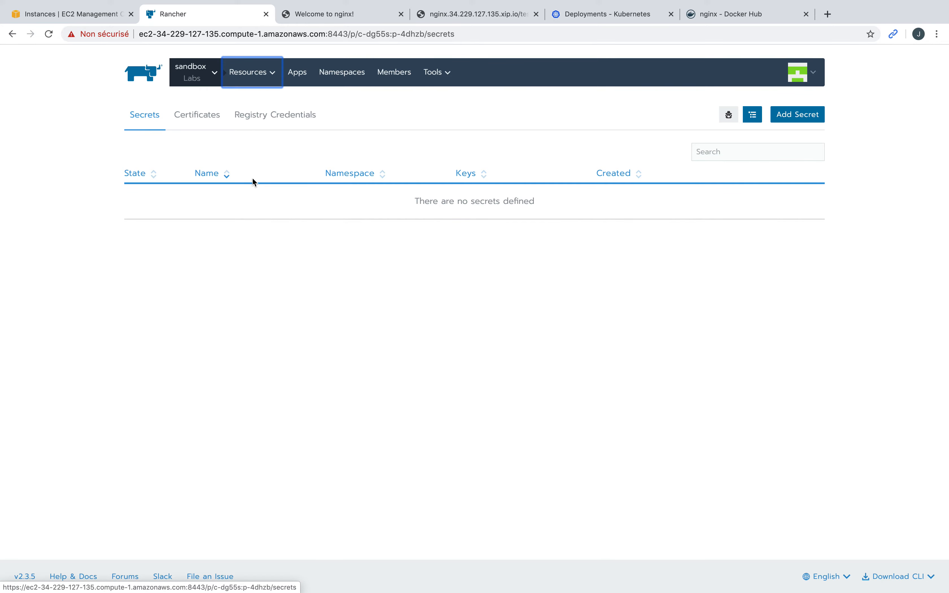
{"action": "mouse_move", "coordinate": [241, 85]}
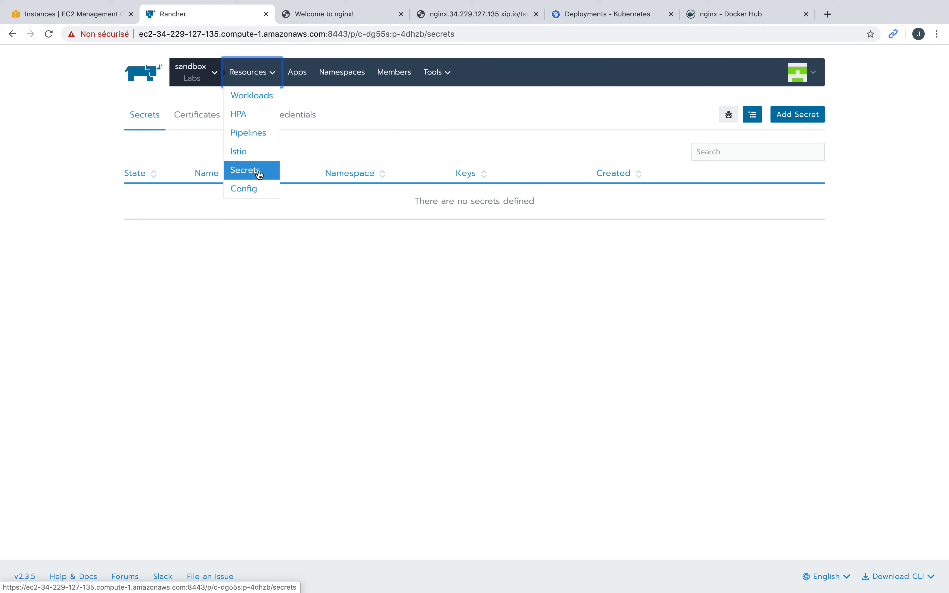
{"action": "left_click", "coordinate": [198, 118]}
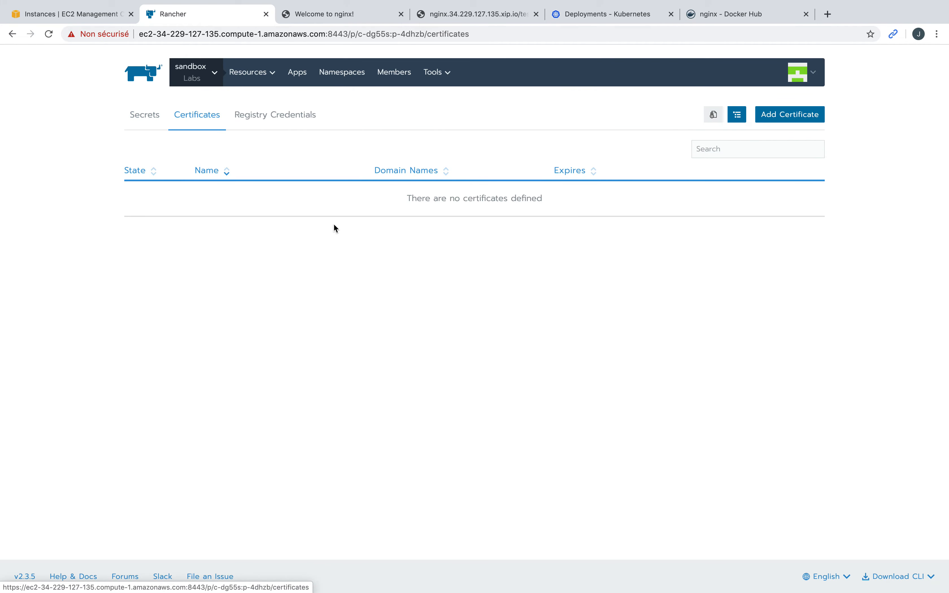
Step: Add a new certificate named nginx-certificate, available to all namespaces in the project
{"action": "left_click", "coordinate": [787, 117]}
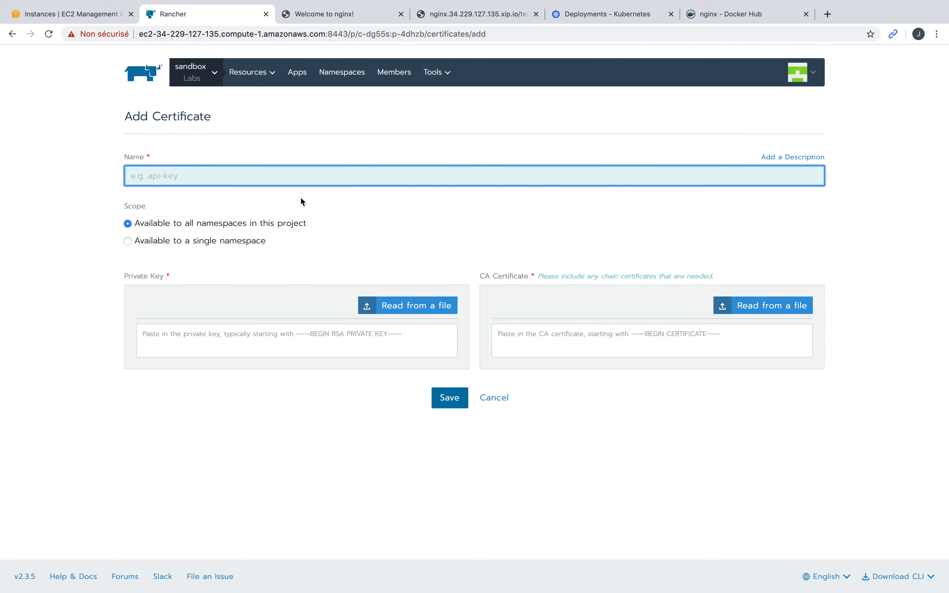
{"action": "type", "text": "nginx-certificate"}
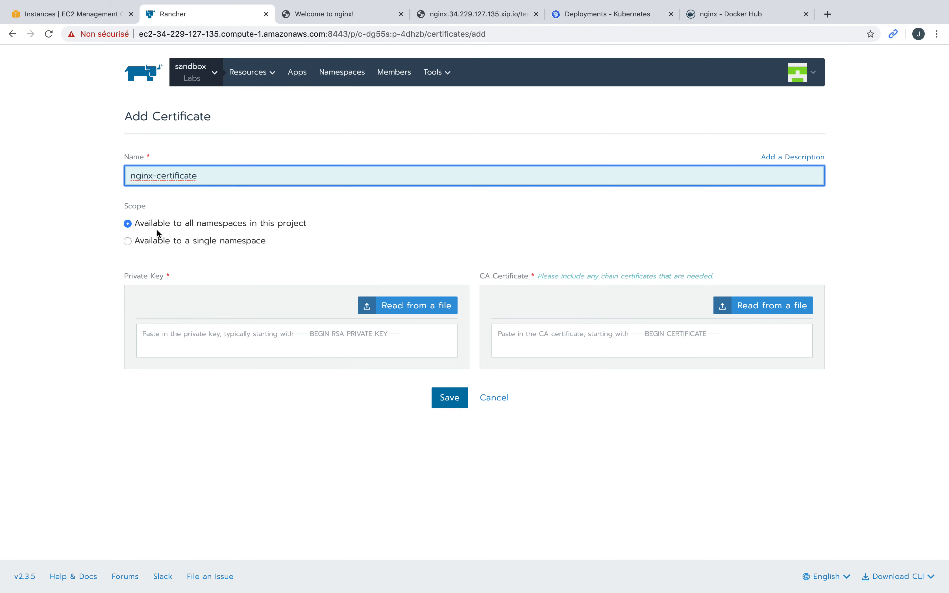
{"action": "double_click", "coordinate": [135, 207]}
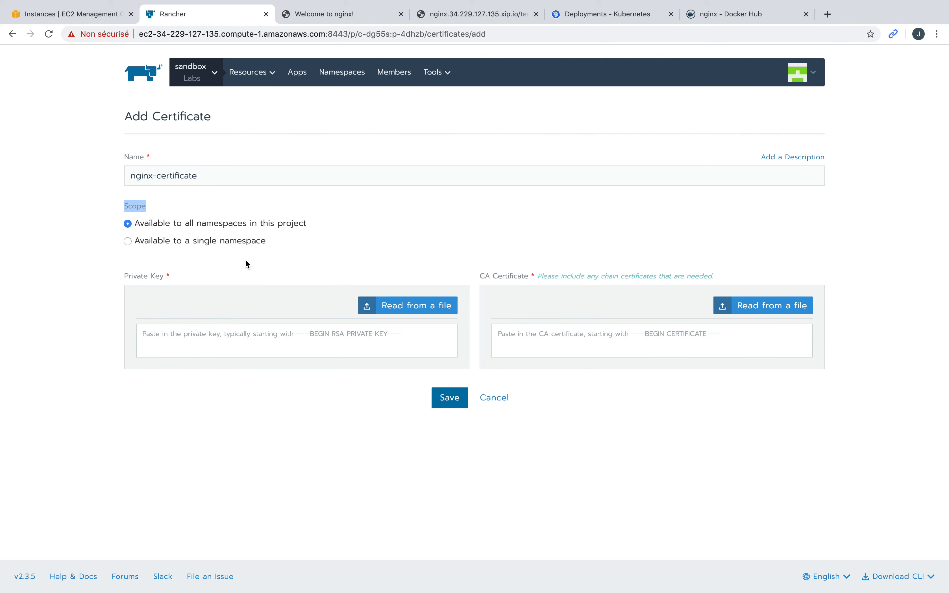
{"action": "scroll", "coordinate": [249, 280], "scroll_direction": "down", "scroll_amount": 1}
{"action": "left_click", "coordinate": [411, 307]}
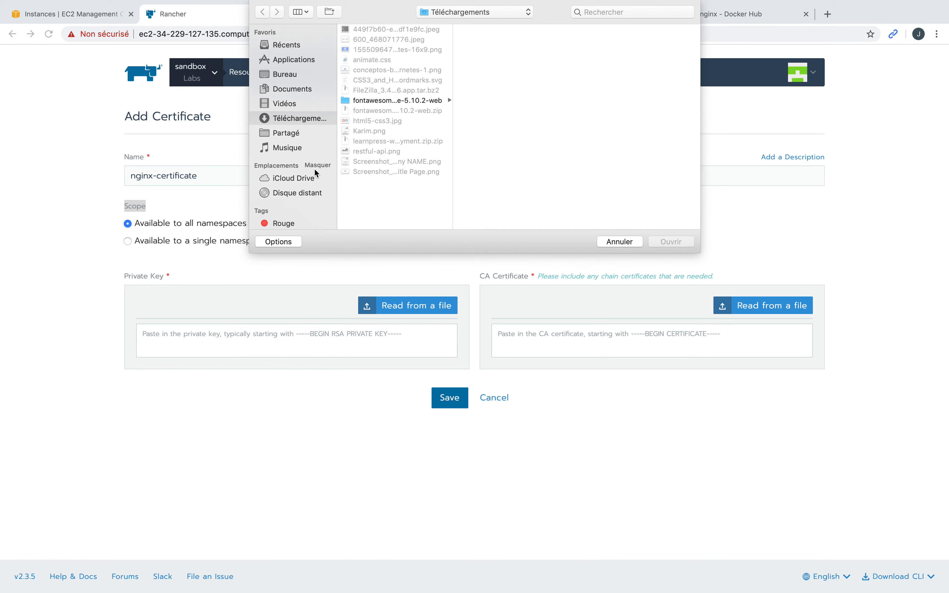
Step: Load nginx.key as the private key and nginx.crt as the CA certificate
{"action": "left_click", "coordinate": [297, 134]}
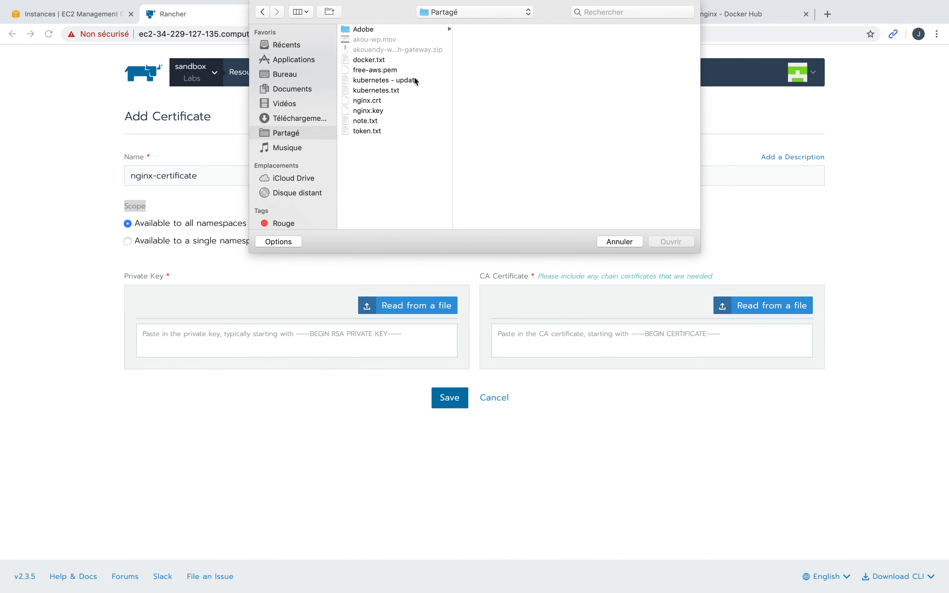
{"action": "left_click", "coordinate": [376, 111]}
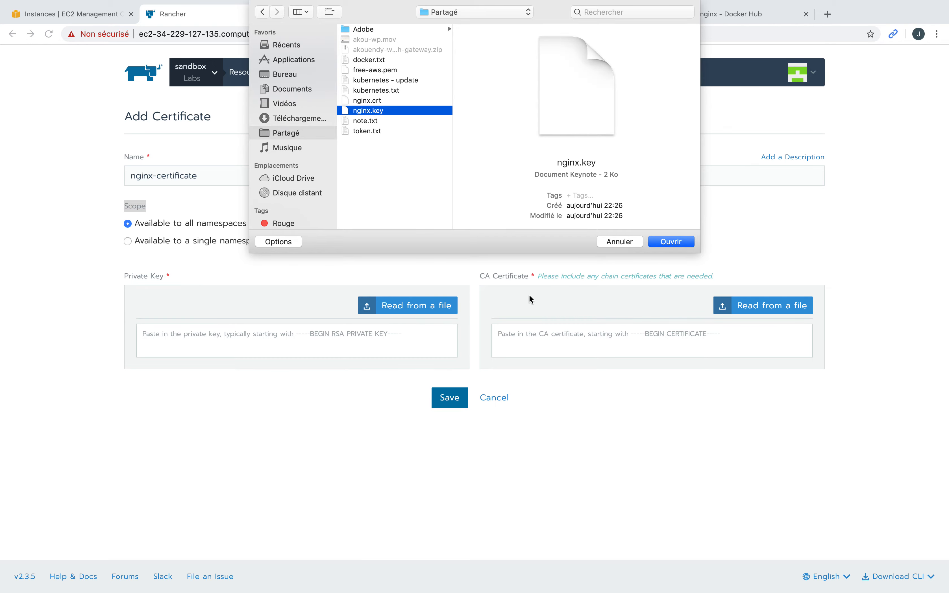
{"action": "left_click", "coordinate": [678, 243]}
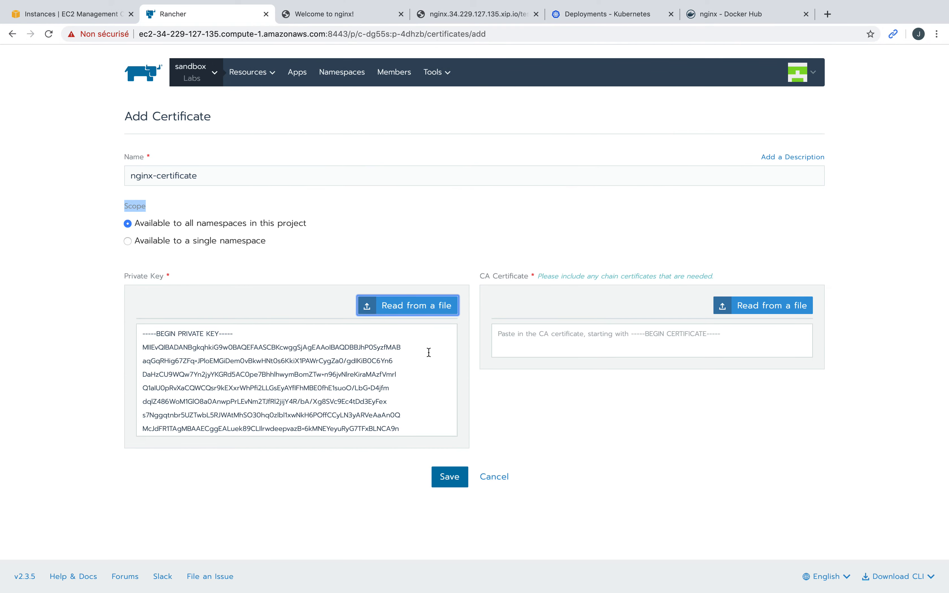
{"action": "left_click", "coordinate": [645, 342]}
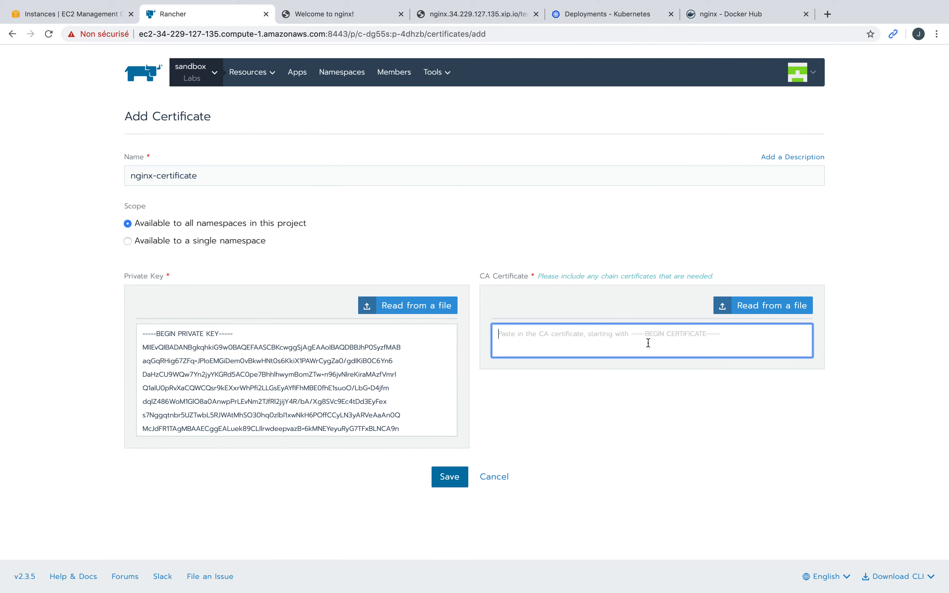
{"action": "left_click", "coordinate": [759, 308]}
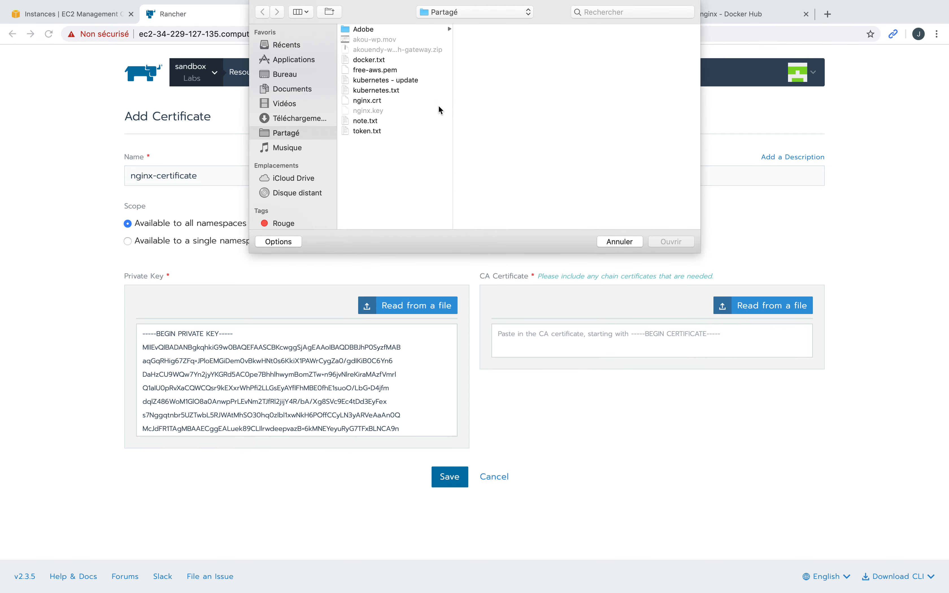
{"action": "left_click", "coordinate": [381, 101]}
{"action": "left_click", "coordinate": [666, 240]}
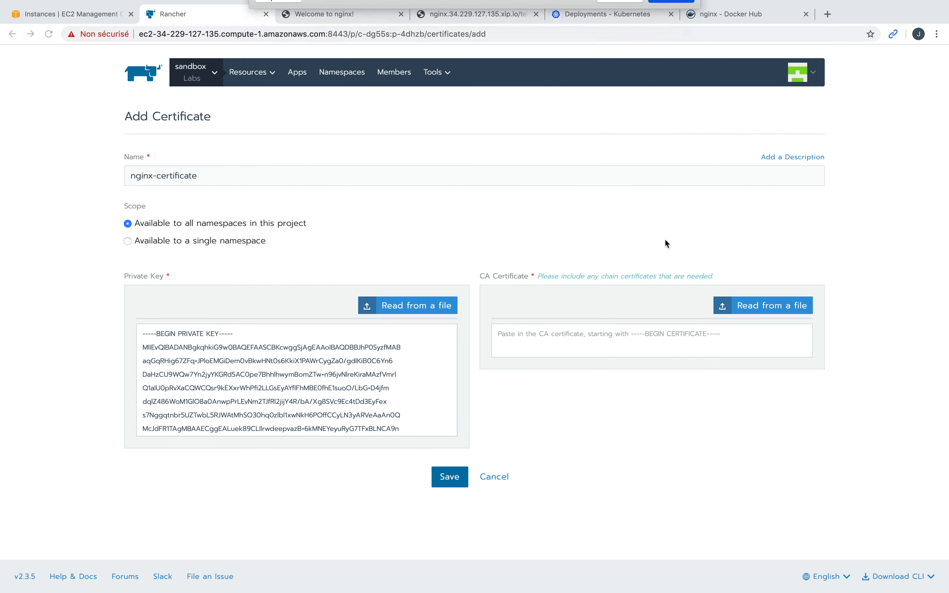
Step: Save nginx-certificate, now Active for nginx.34.229.127.135.xip.io
{"action": "scroll", "coordinate": [607, 407], "scroll_direction": "down", "scroll_amount": 10}
{"action": "left_click", "coordinate": [452, 477]}
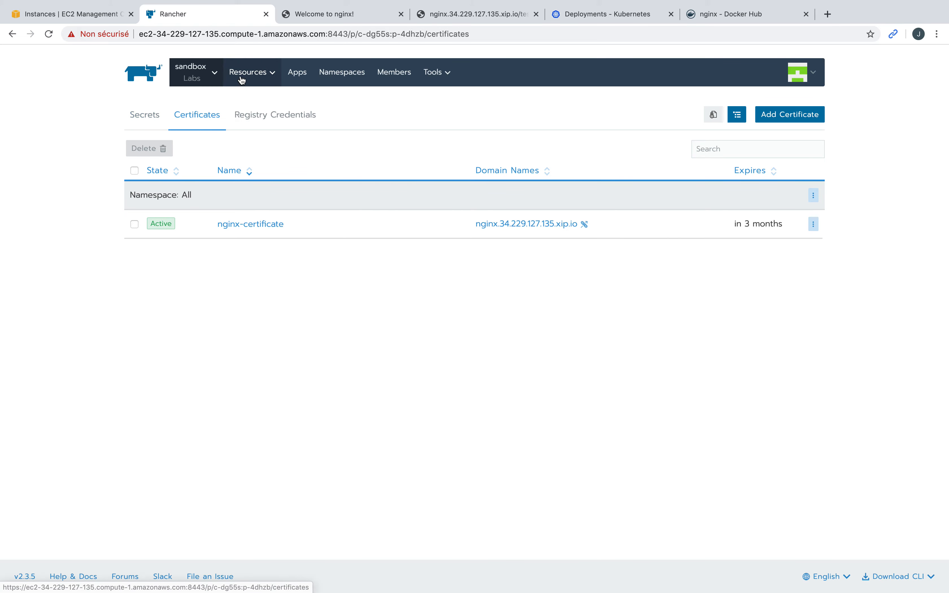
{"action": "mouse_move", "coordinate": [242, 79]}
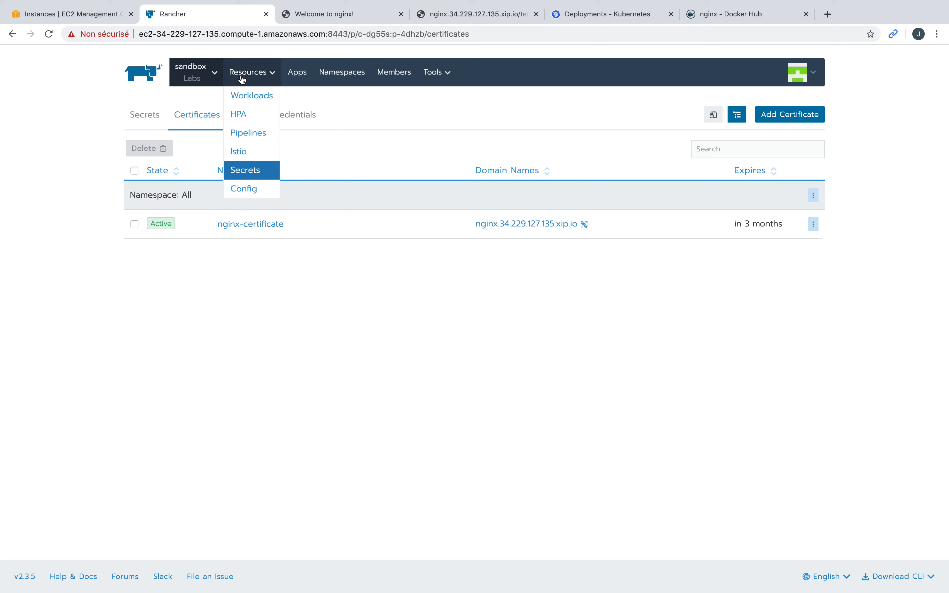
Step: Edit the nginx ingress and expand its SSL/TLS Certificates section
{"action": "left_click", "coordinate": [254, 98]}
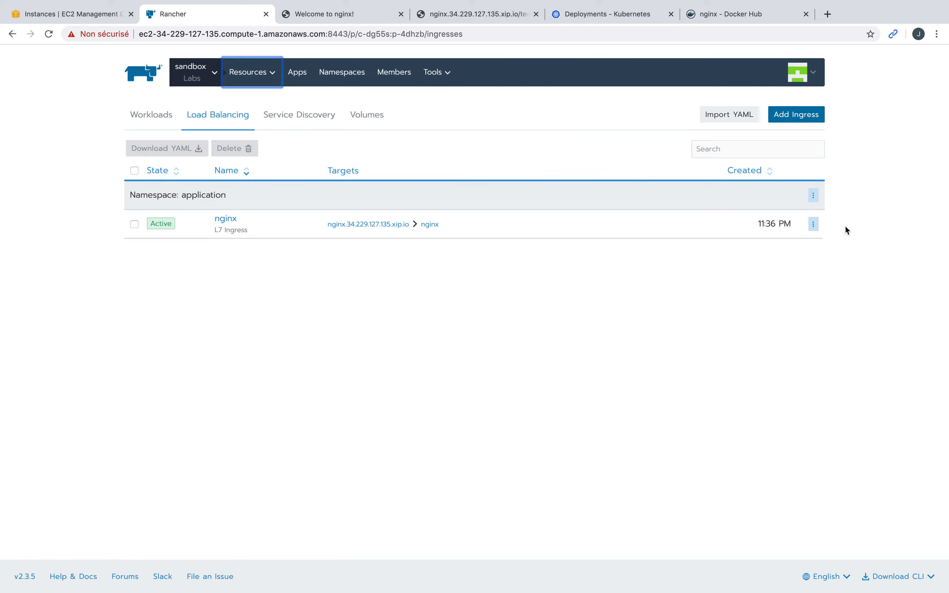
{"action": "left_click", "coordinate": [814, 226]}
{"action": "left_click", "coordinate": [747, 240]}
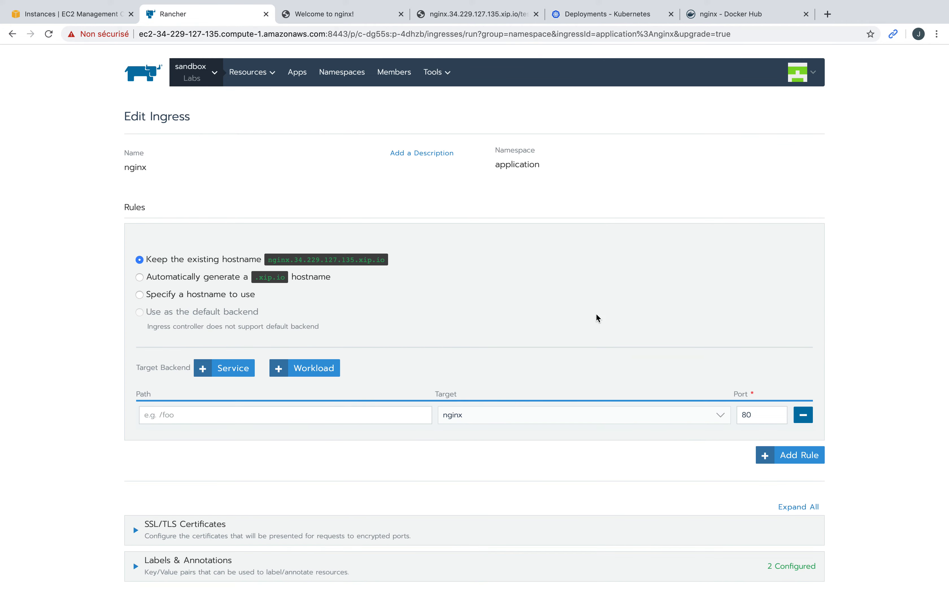
{"action": "scroll", "coordinate": [485, 371], "scroll_direction": "down", "scroll_amount": 3}
{"action": "left_click", "coordinate": [322, 467]}
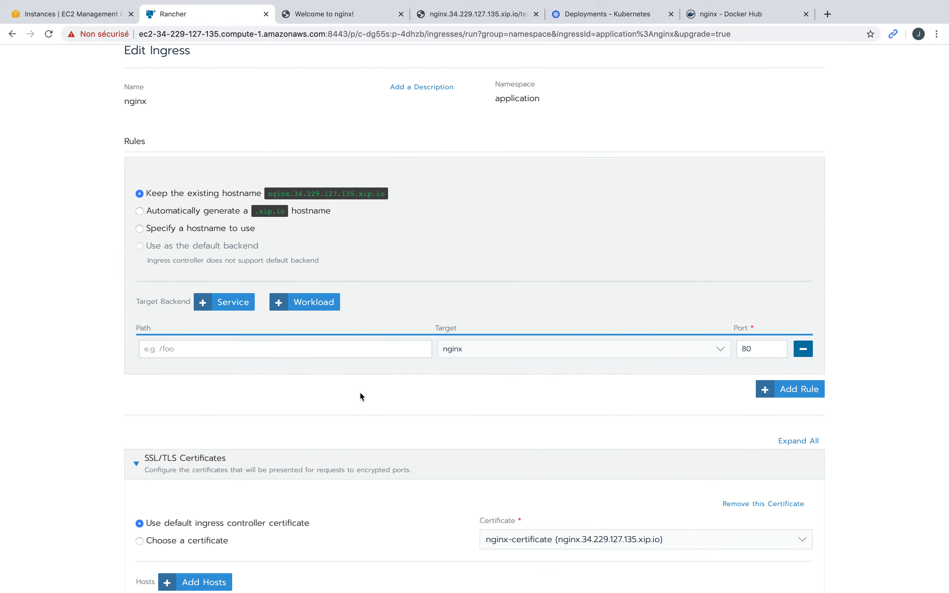
{"action": "scroll", "coordinate": [359, 392], "scroll_direction": "down", "scroll_amount": 5}
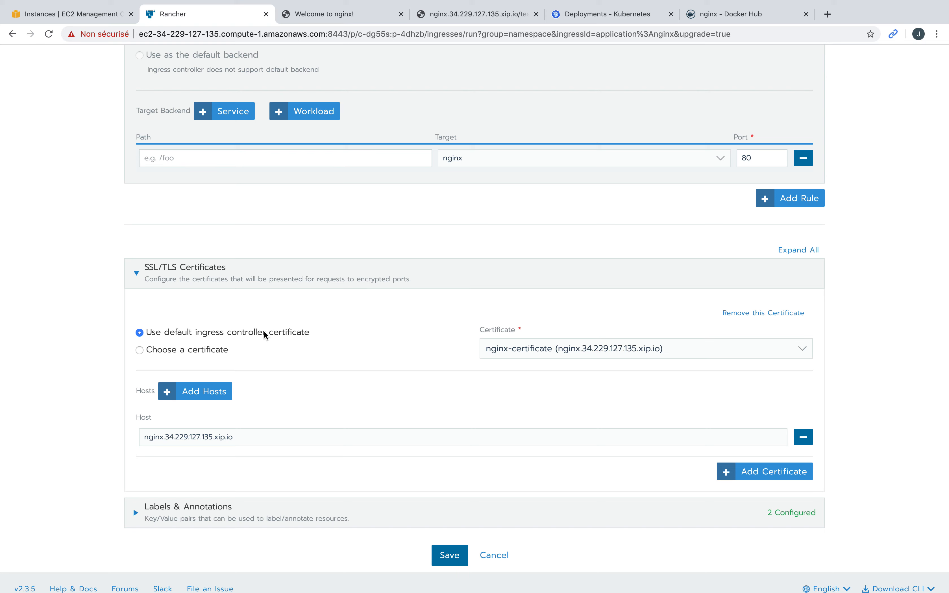
Step: Choose nginx-certificate for the TLS entry and save the ingress
{"action": "left_click", "coordinate": [177, 352]}
{"action": "left_click", "coordinate": [593, 352]}
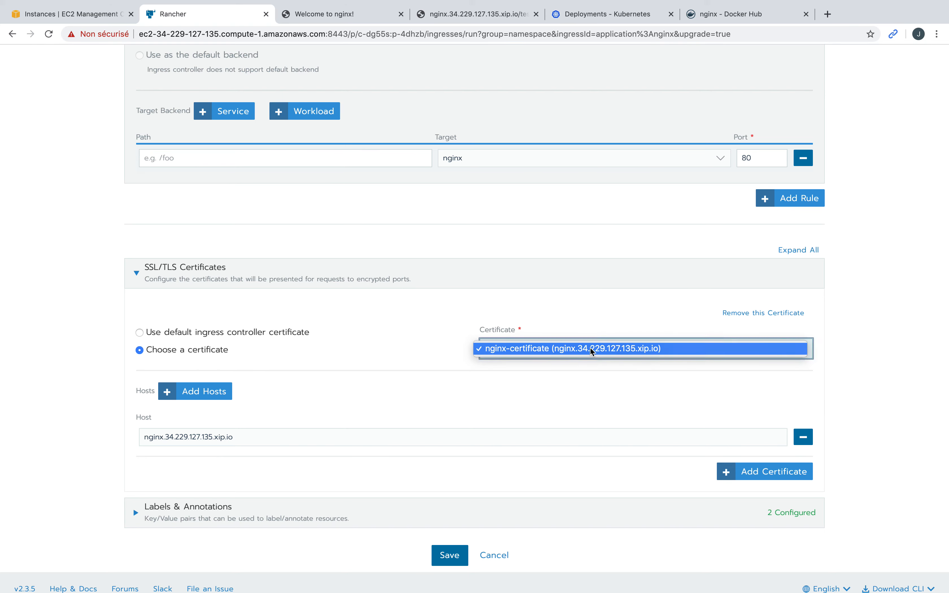
{"action": "left_click", "coordinate": [592, 352]}
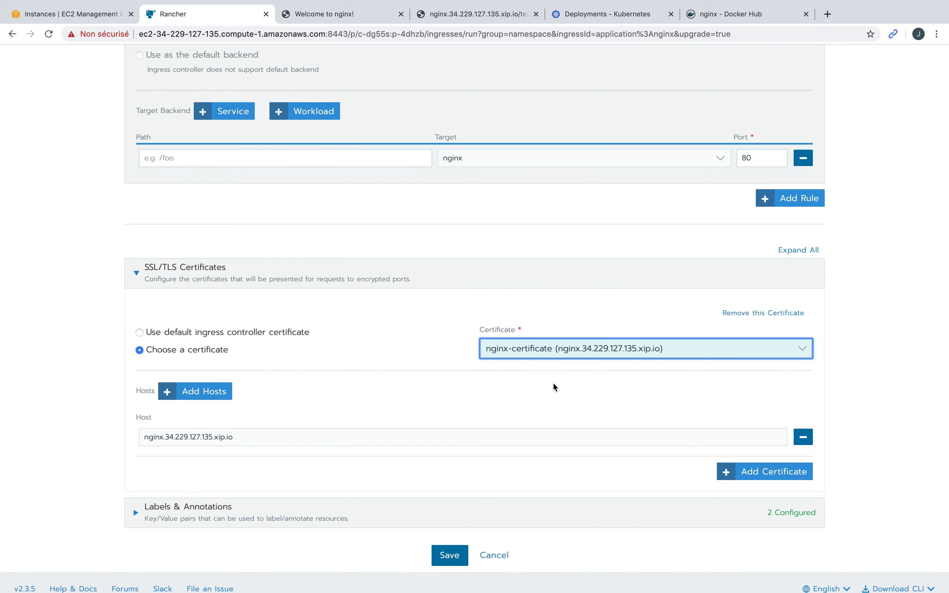
{"action": "scroll", "coordinate": [509, 471], "scroll_direction": "down", "scroll_amount": 1}
{"action": "left_click", "coordinate": [452, 543]}
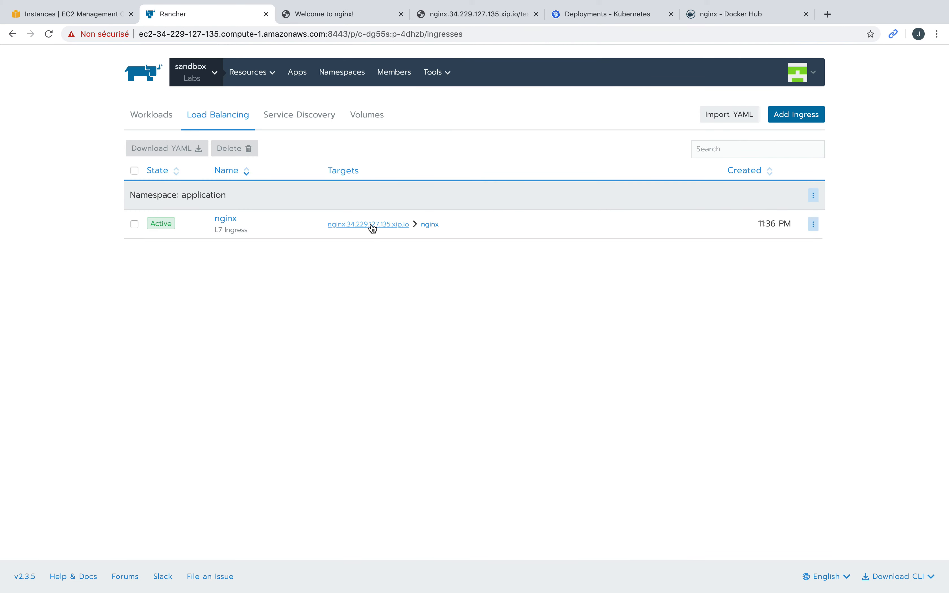
{"action": "left_click", "coordinate": [373, 226]}
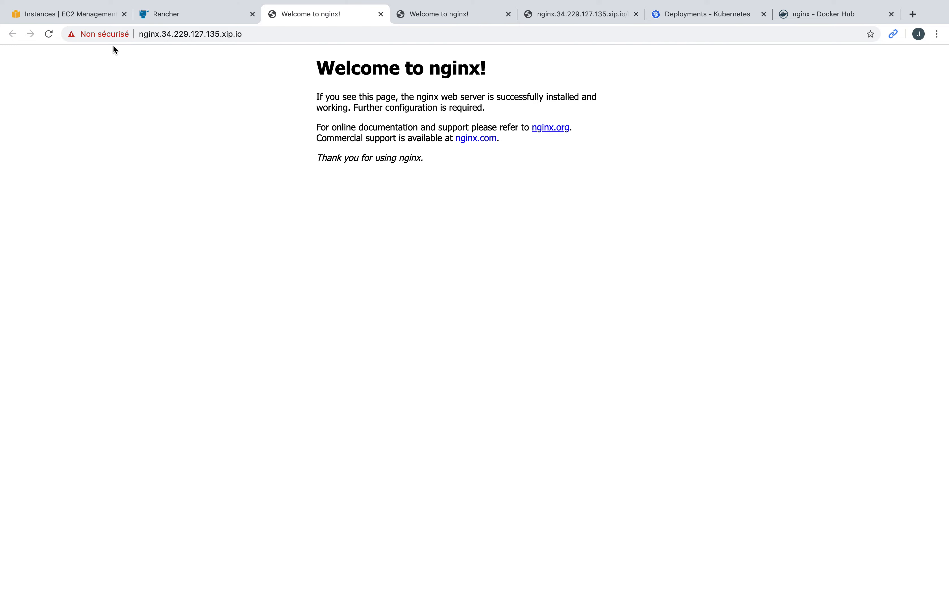
{"action": "left_click", "coordinate": [115, 35]}
{"action": "left_click", "coordinate": [132, 207]}
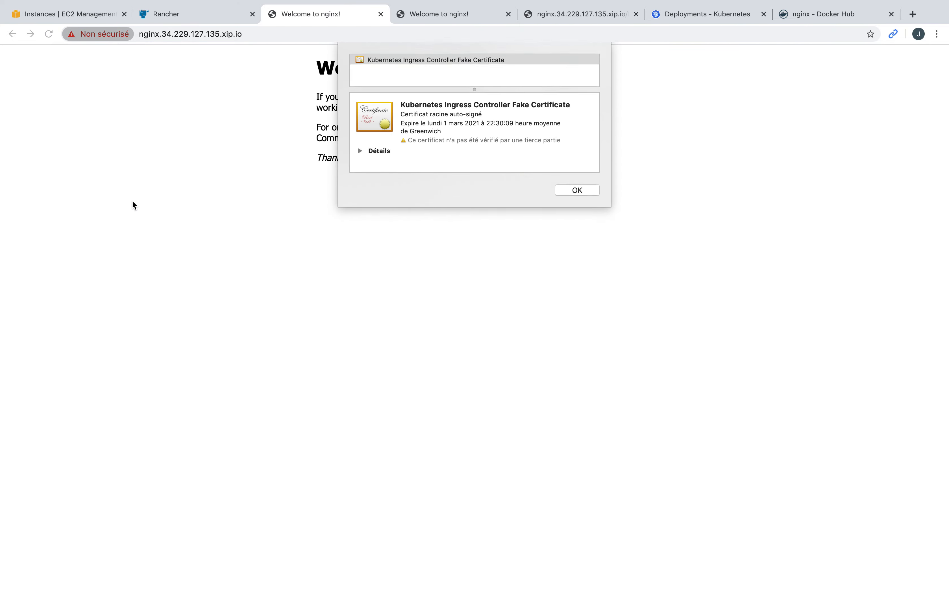
{"action": "left_click", "coordinate": [576, 193]}
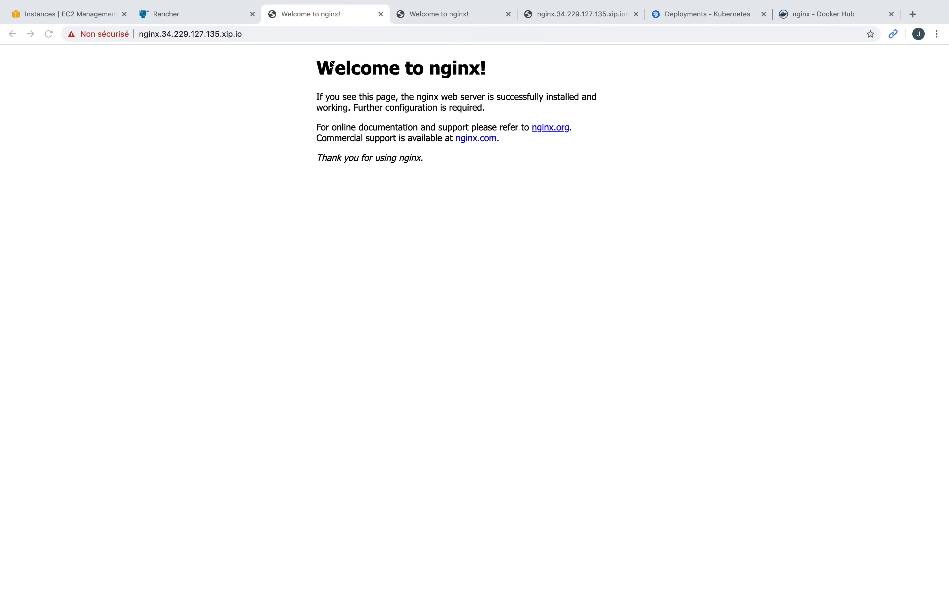
{"action": "left_click", "coordinate": [219, 16]}
{"action": "left_click", "coordinate": [285, 12]}
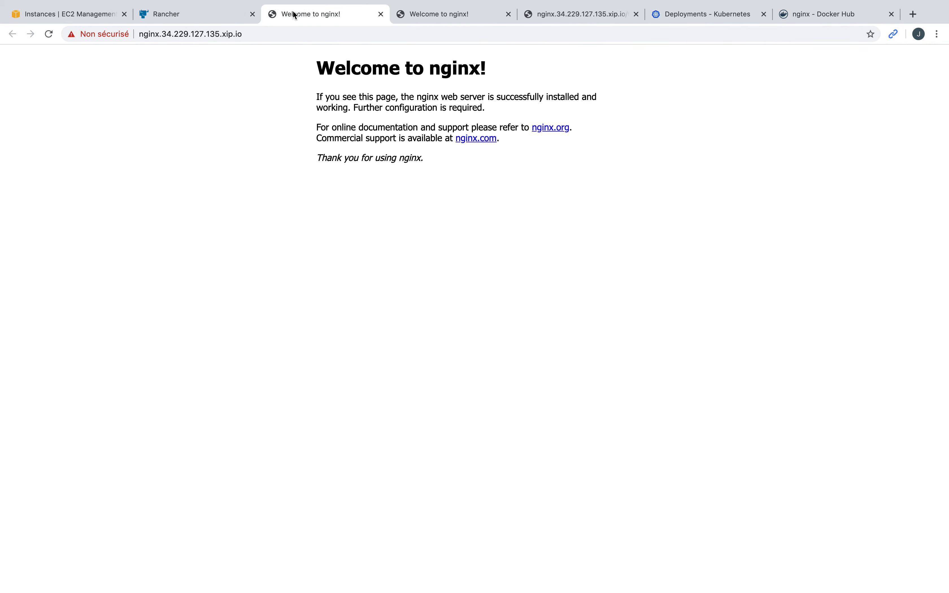
{"action": "left_click", "coordinate": [339, 35]}
{"action": "key", "text": "super+c"}
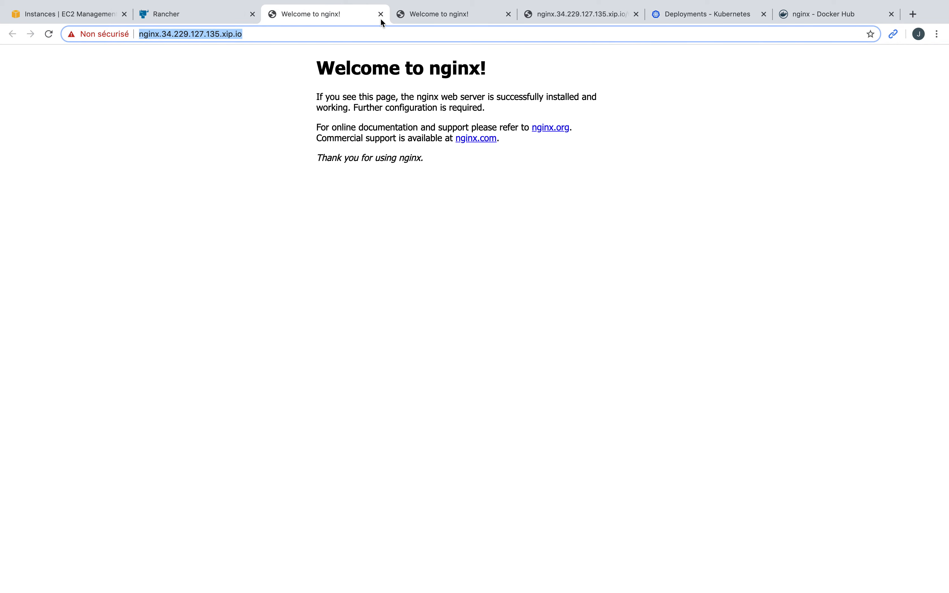
{"action": "left_click", "coordinate": [380, 15]}
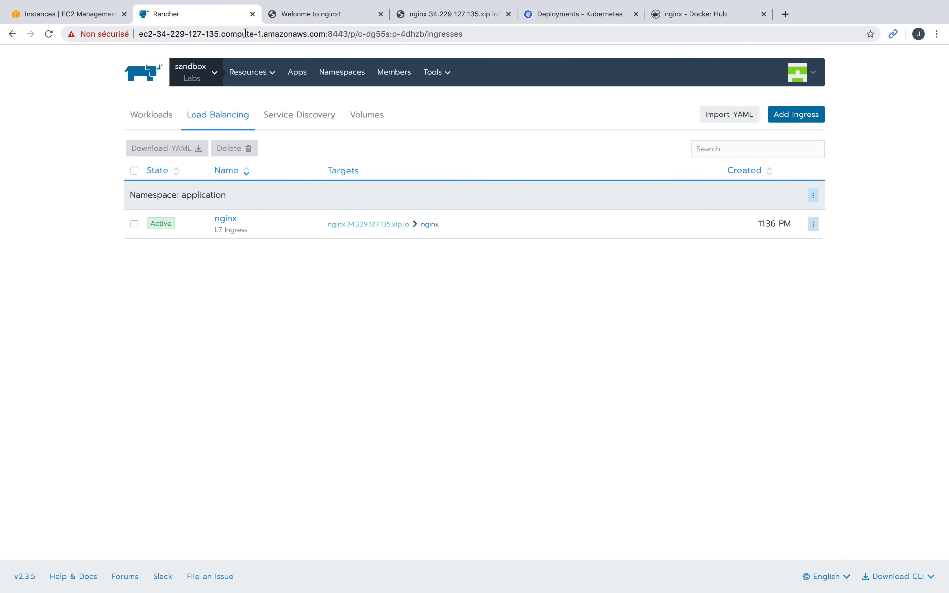
{"action": "left_click", "coordinate": [83, 7]}
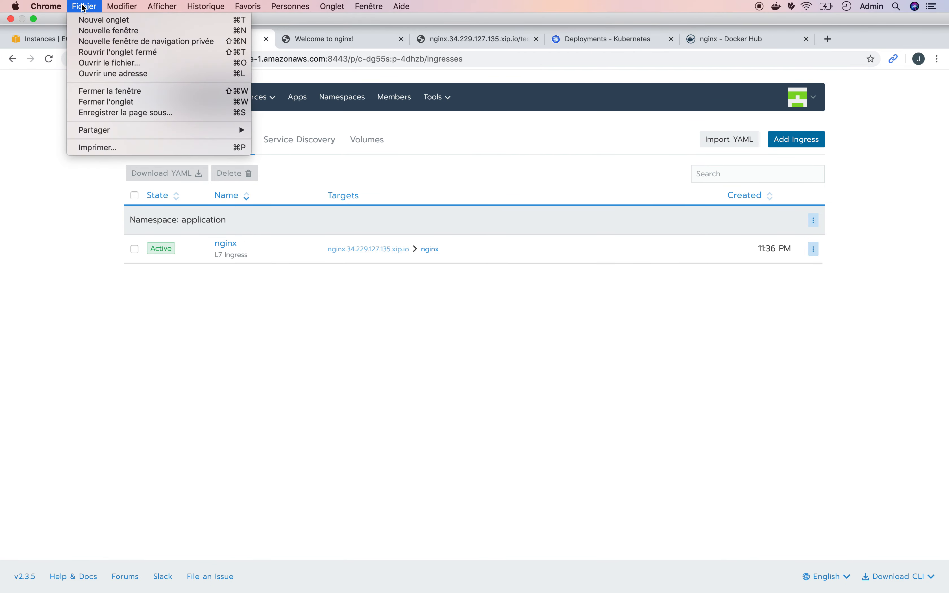
{"action": "left_click", "coordinate": [132, 43]}
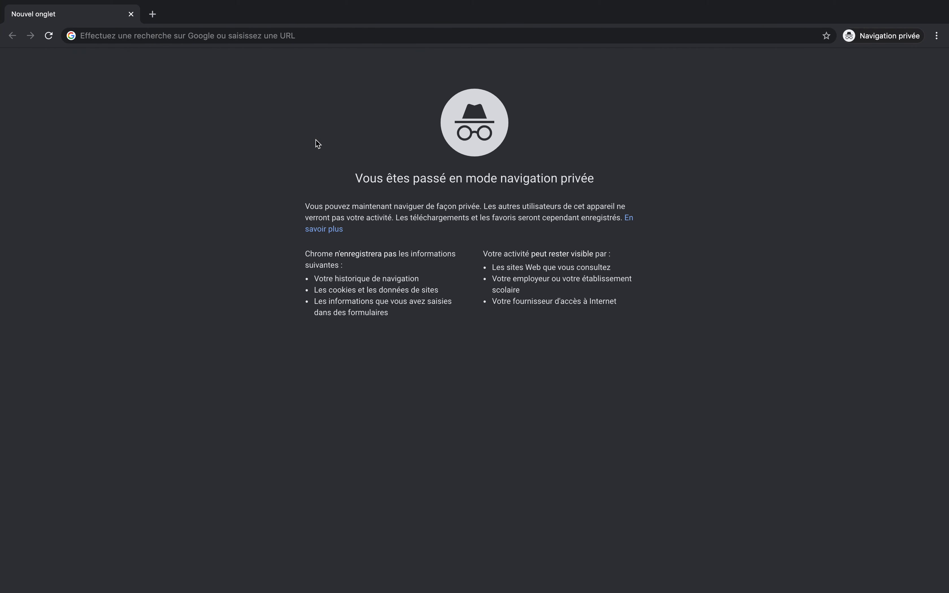
{"action": "left_click", "coordinate": [282, 33]}
{"action": "key", "text": "super+v"}
{"action": "key", "text": "Return"}
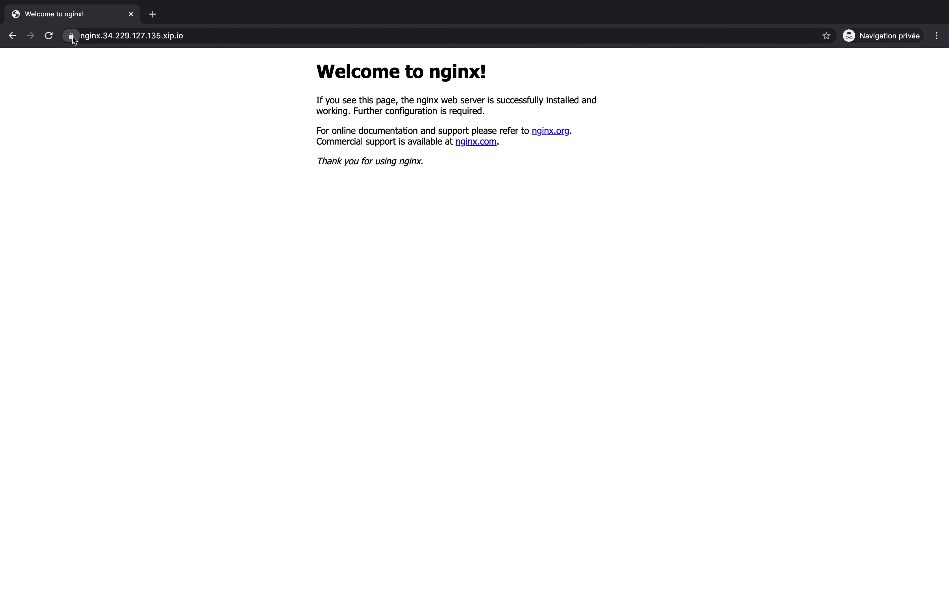
{"action": "left_click", "coordinate": [72, 36]}
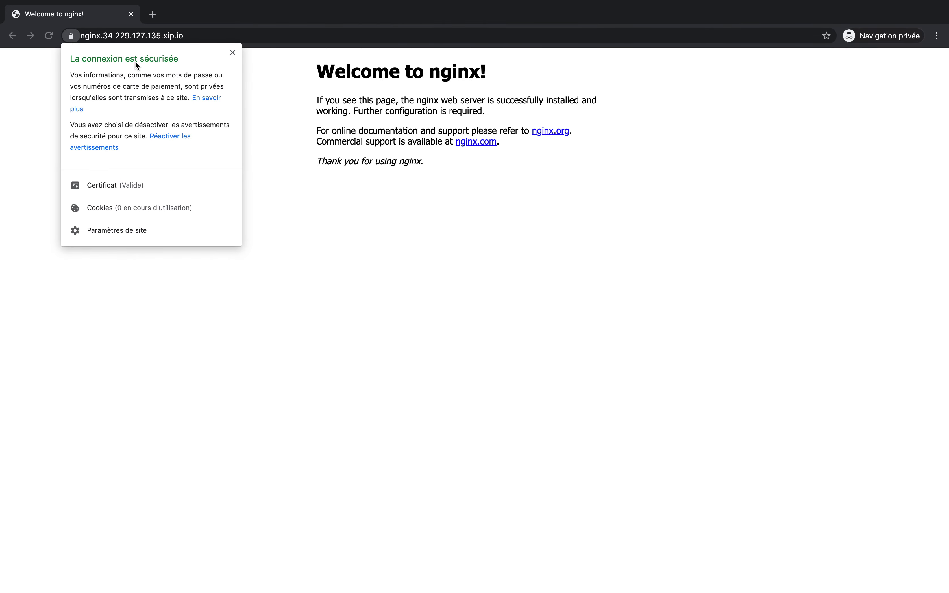
{"action": "left_click", "coordinate": [132, 185]}
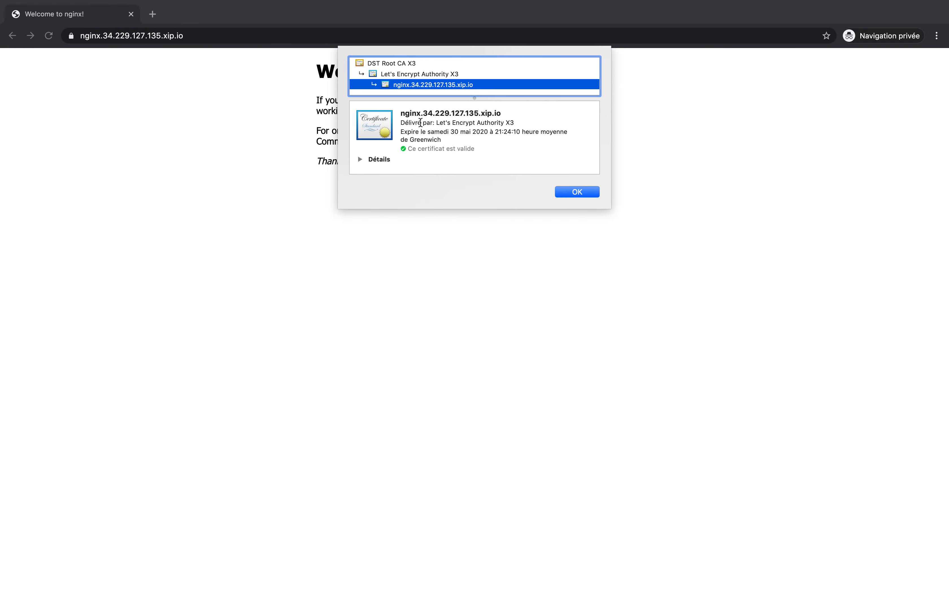
{"action": "left_click_drag", "start_coordinate": [400, 114], "coordinate": [513, 118]}
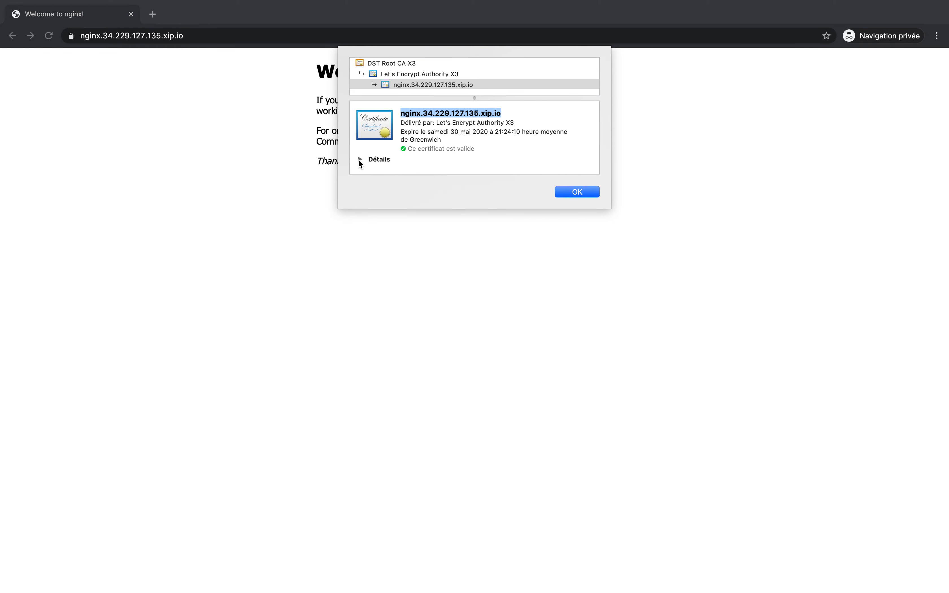
{"action": "left_click", "coordinate": [361, 161]}
{"action": "double_click", "coordinate": [464, 123]}
{"action": "scroll", "coordinate": [434, 191], "scroll_direction": "down", "scroll_amount": 5}
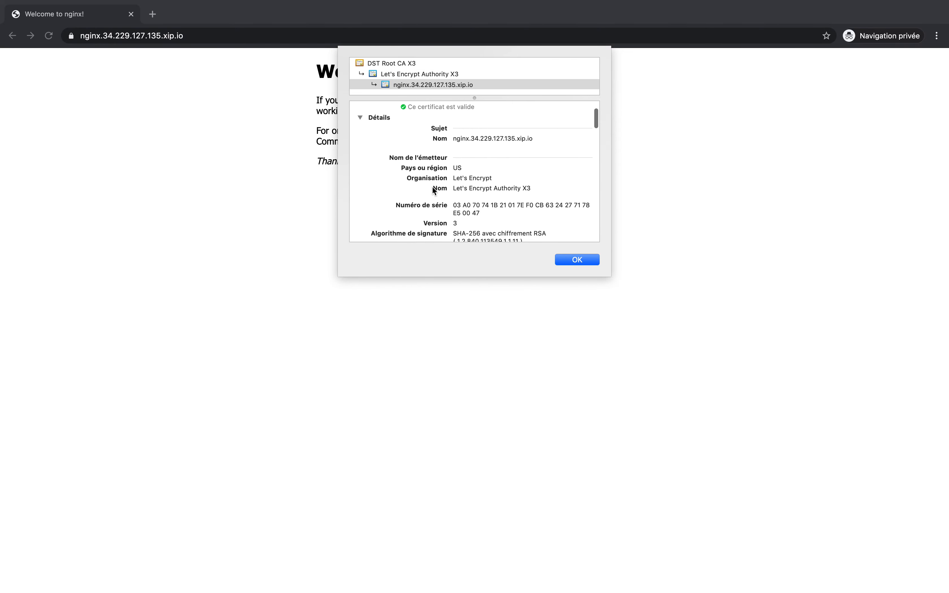
{"action": "scroll", "coordinate": [434, 191], "scroll_direction": "down", "scroll_amount": 2}
{"action": "left_click", "coordinate": [577, 263]}
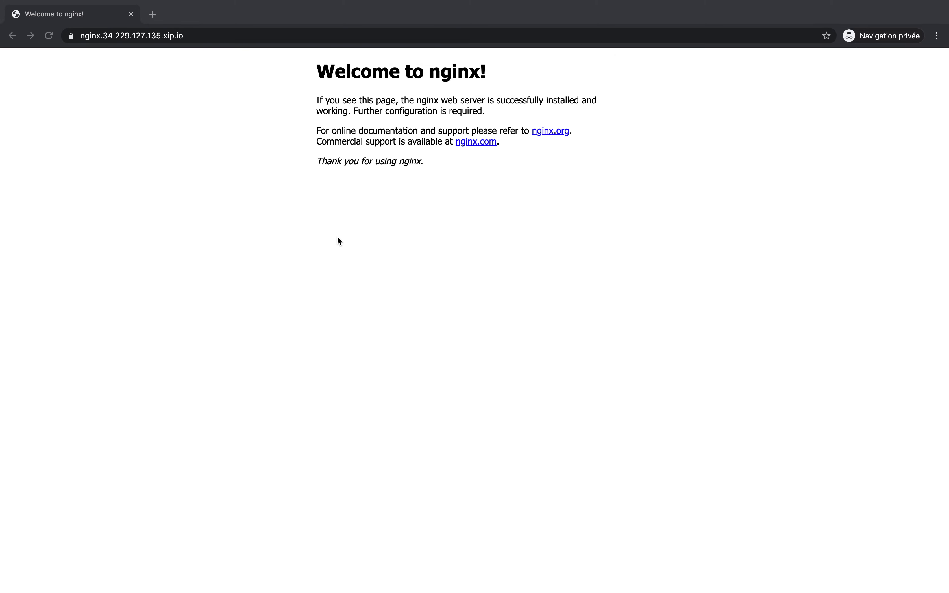
{"action": "left_click", "coordinate": [132, 14]}
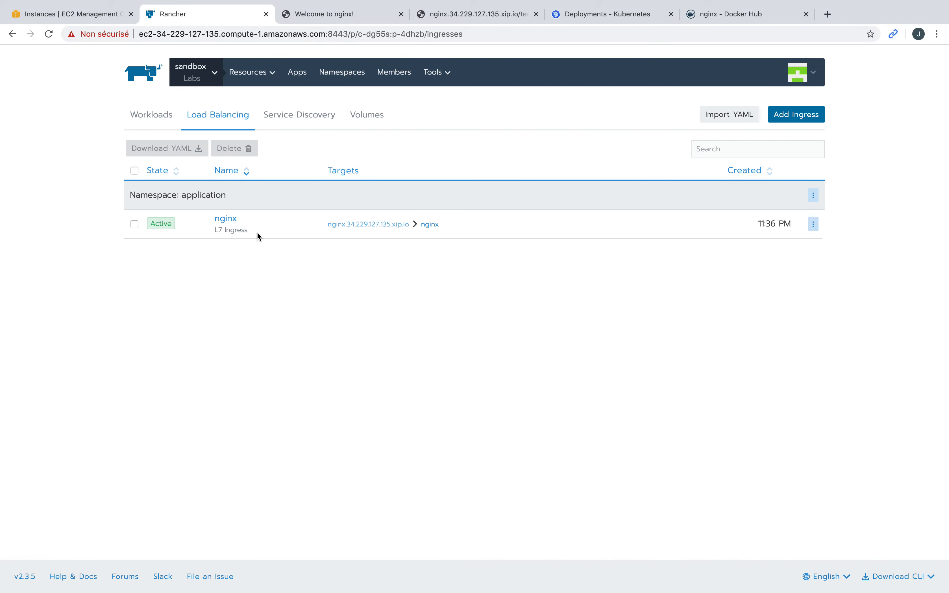
{"action": "mouse_move", "coordinate": [241, 81]}
{"action": "left_click", "coordinate": [160, 122]}
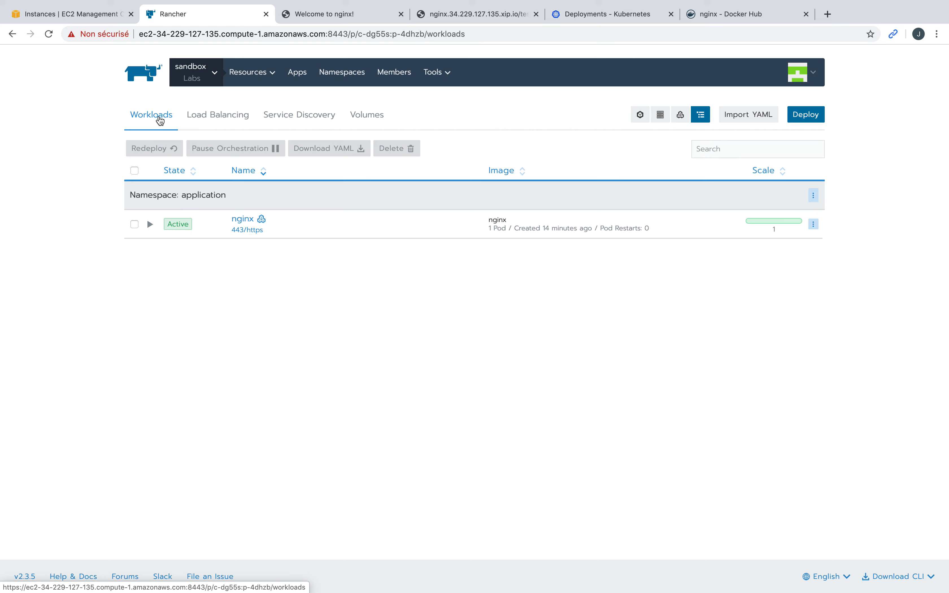
{"action": "left_click", "coordinate": [323, 120]}
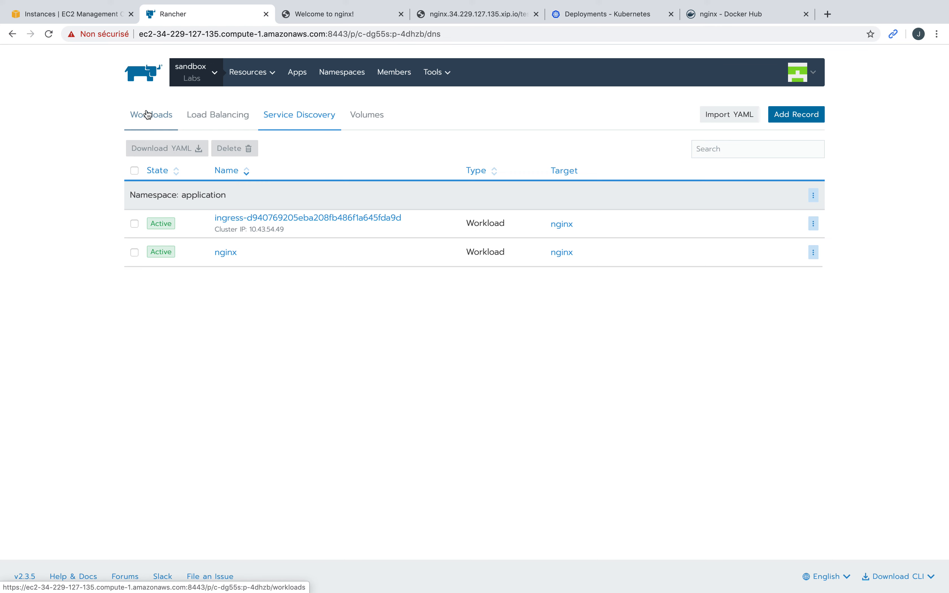
{"action": "left_click", "coordinate": [215, 118]}
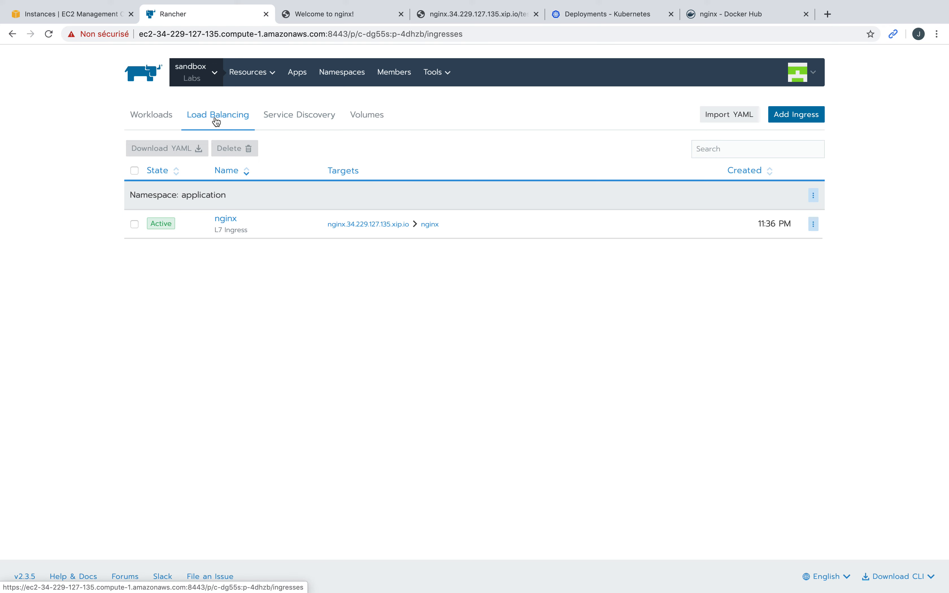